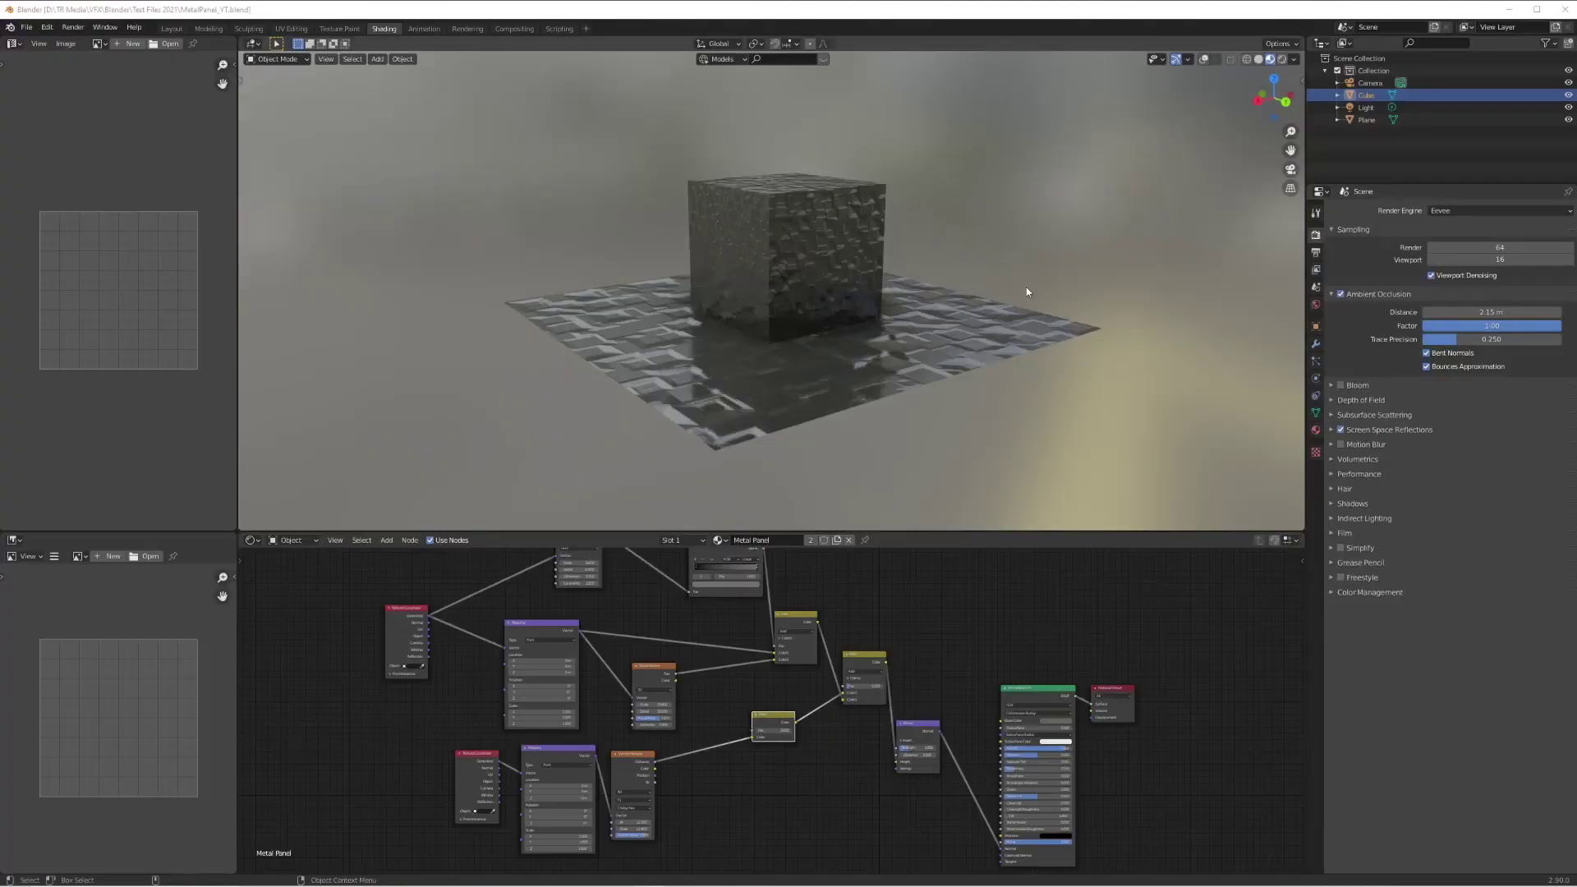
Step: Delete the cube standing on the plane
left_click_drag(1063, 262, 1061, 264)
middle_click_drag(1062, 263, 937, 241)
key("Delete")
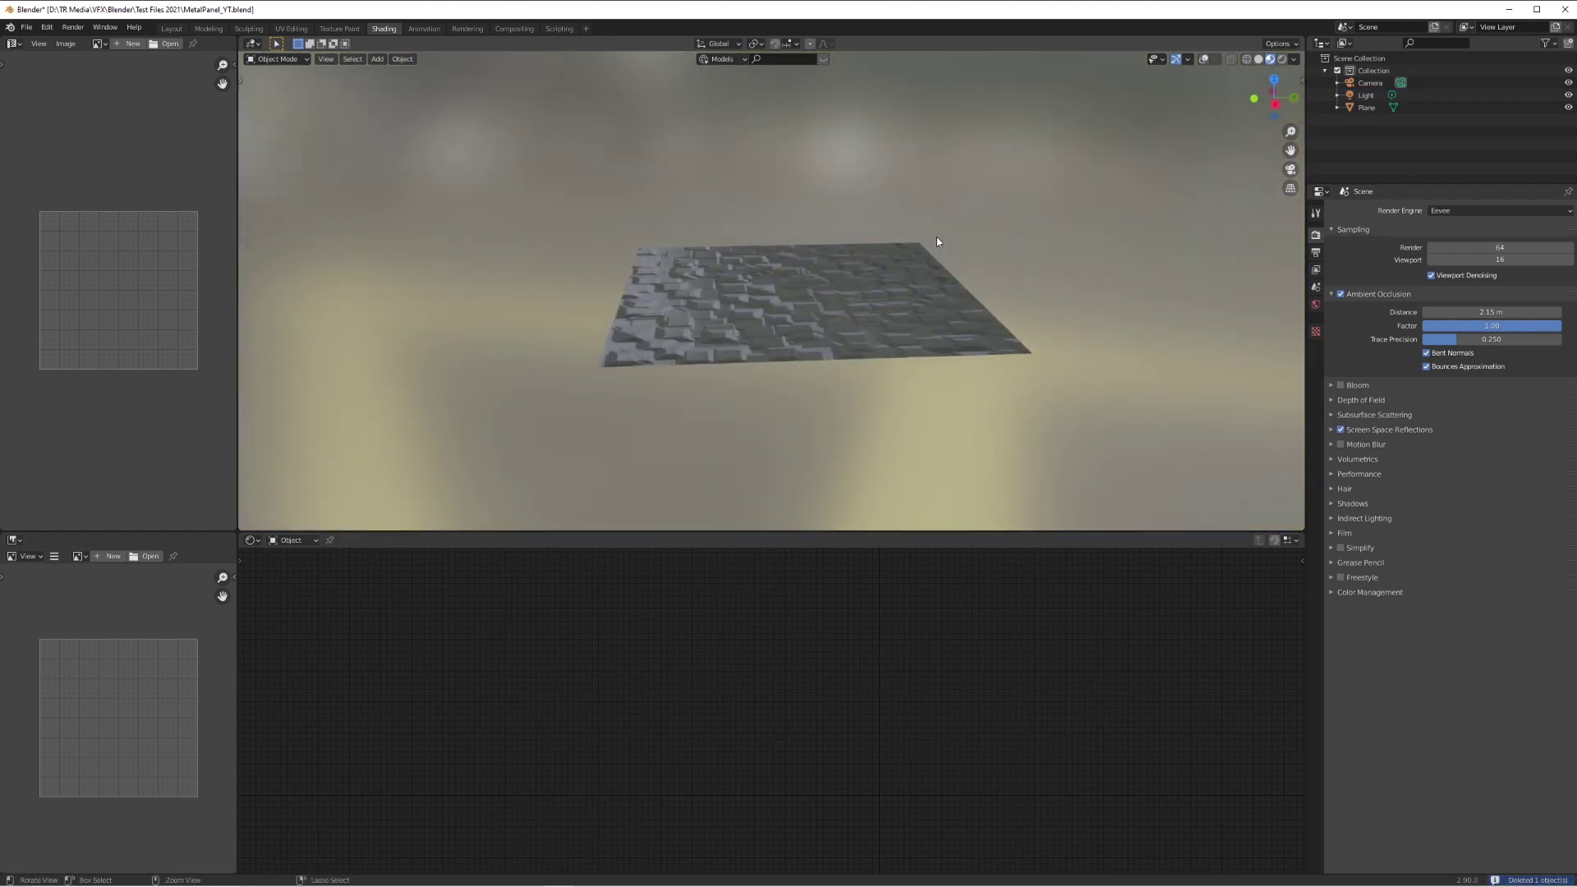
Step: Inspect the plane's metal panel surface up close and from further away
scroll(870, 352, "up", 6)
middle_click_drag(870, 352, 803, 376)
scroll(820, 351, "up", 7)
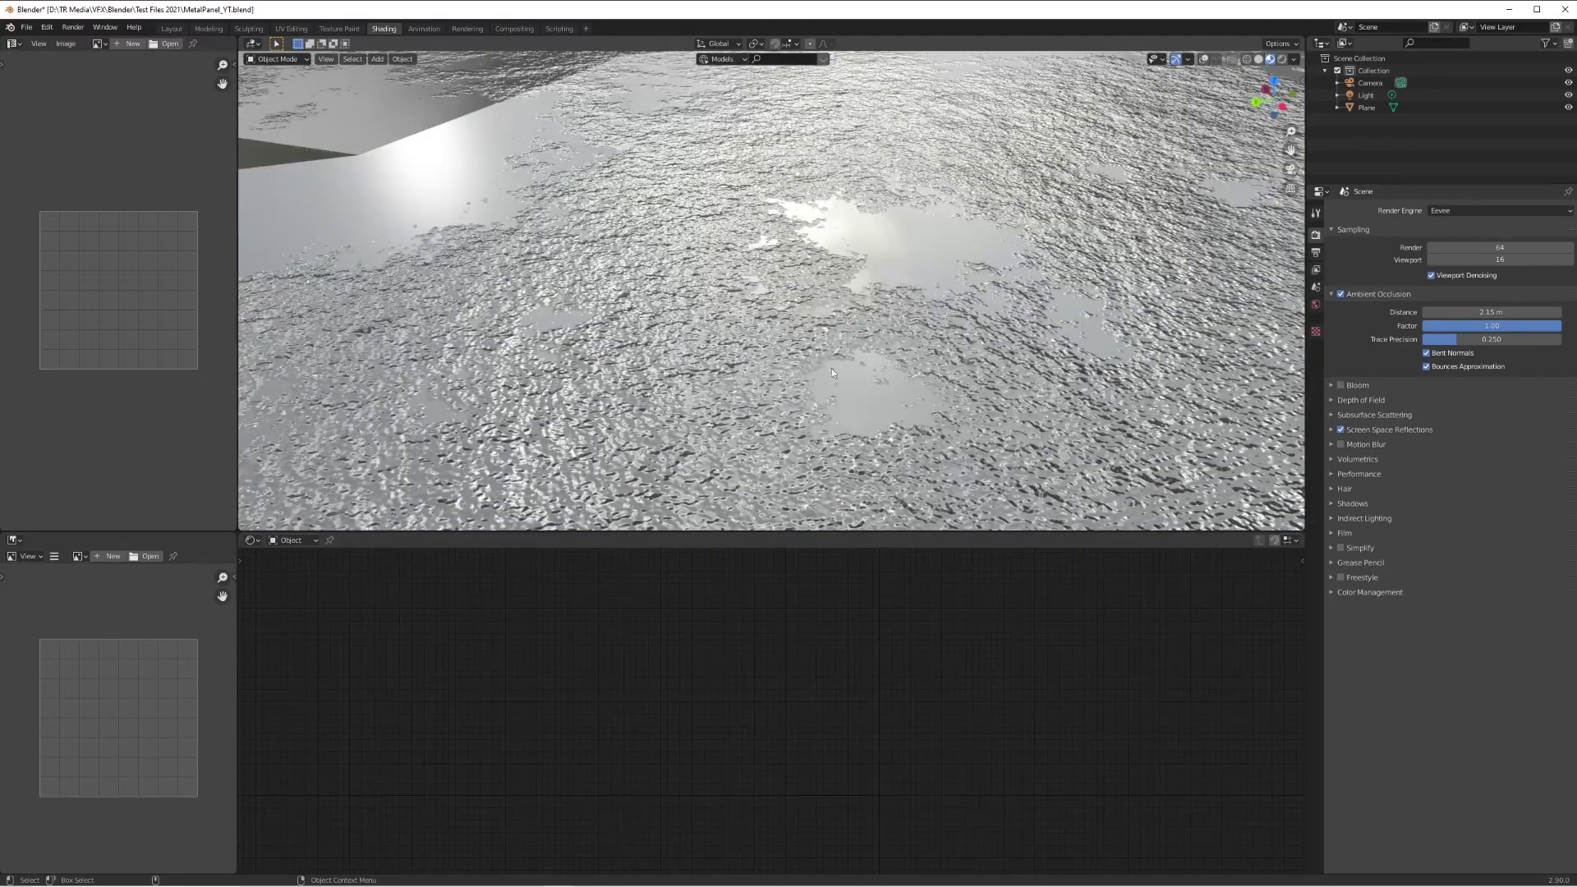
scroll(831, 368, "down", 10)
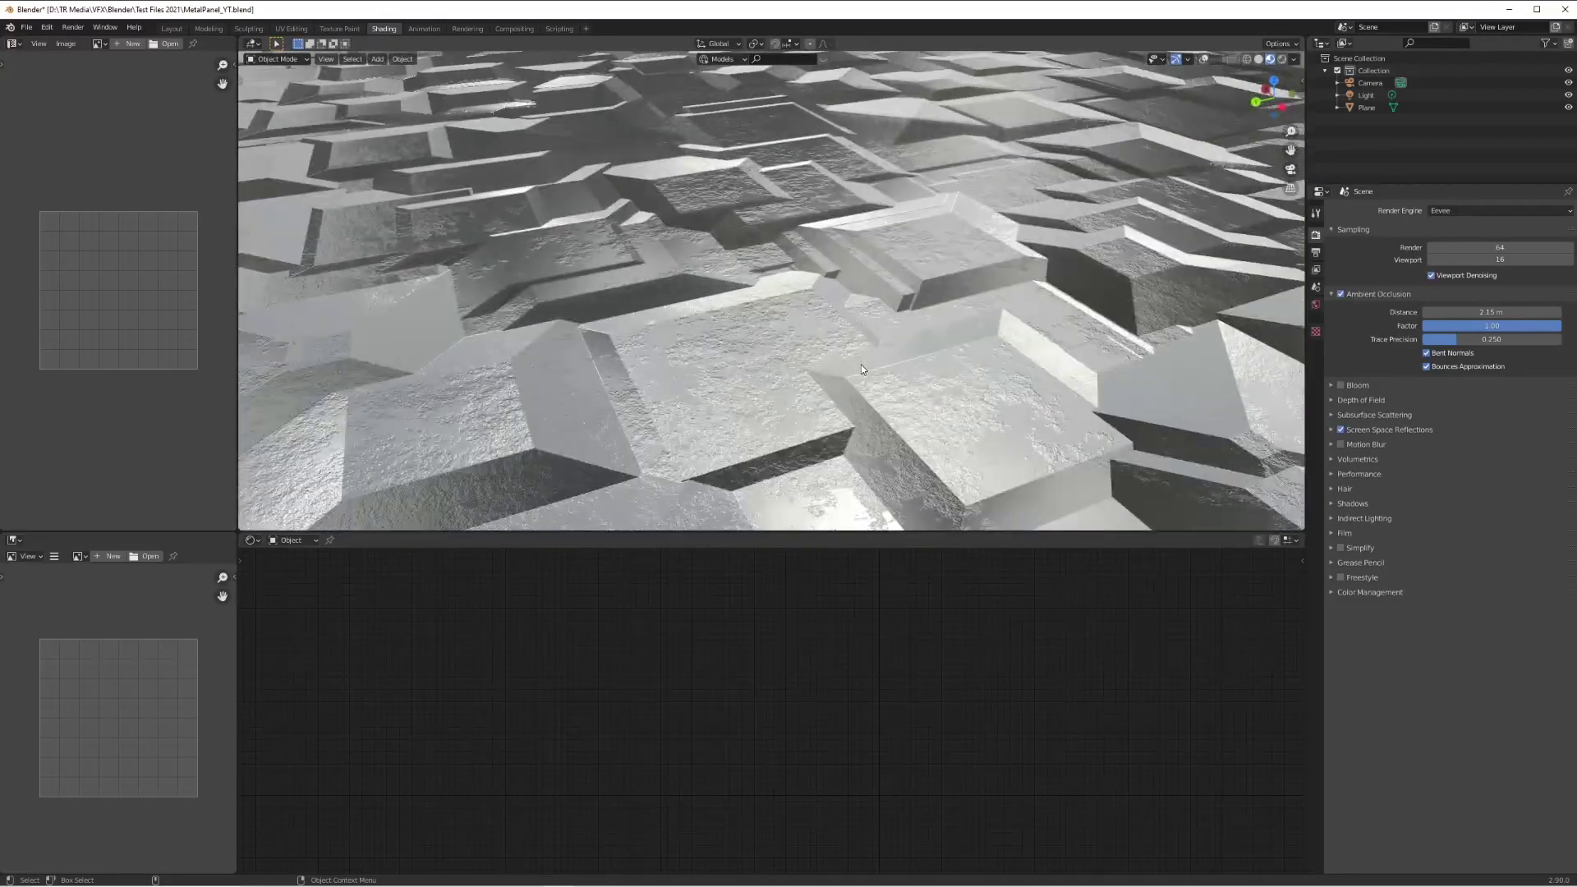
scroll(860, 364, "down", 5)
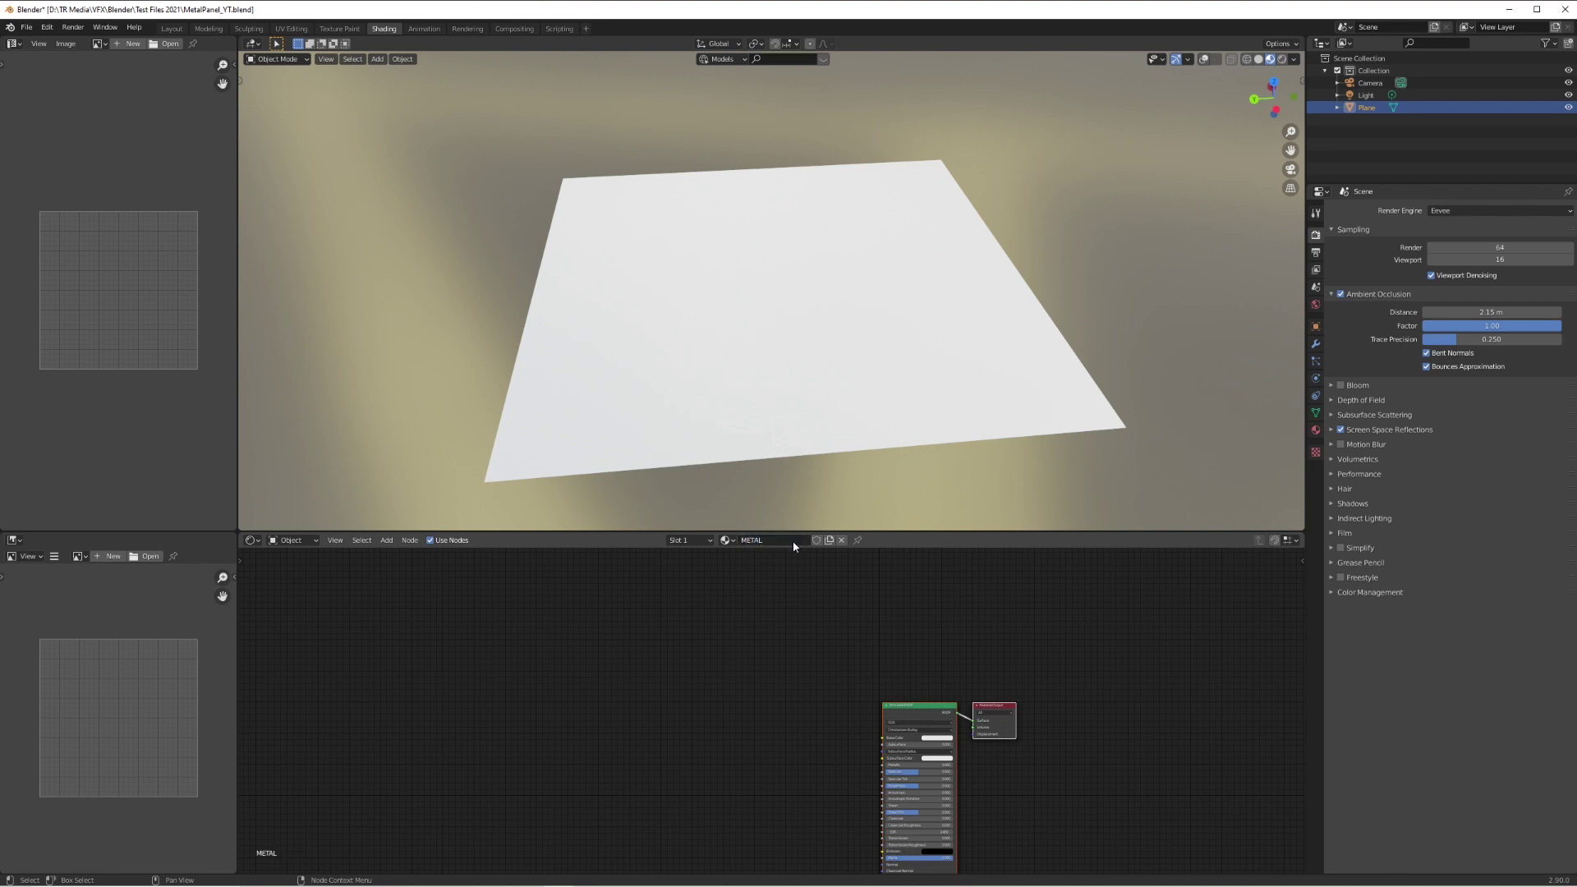
Step: Add a Voronoi Texture node to the METAL material and attach Texture Coordinate and Mapping nodes to it
left_click_drag(937, 706, 930, 621)
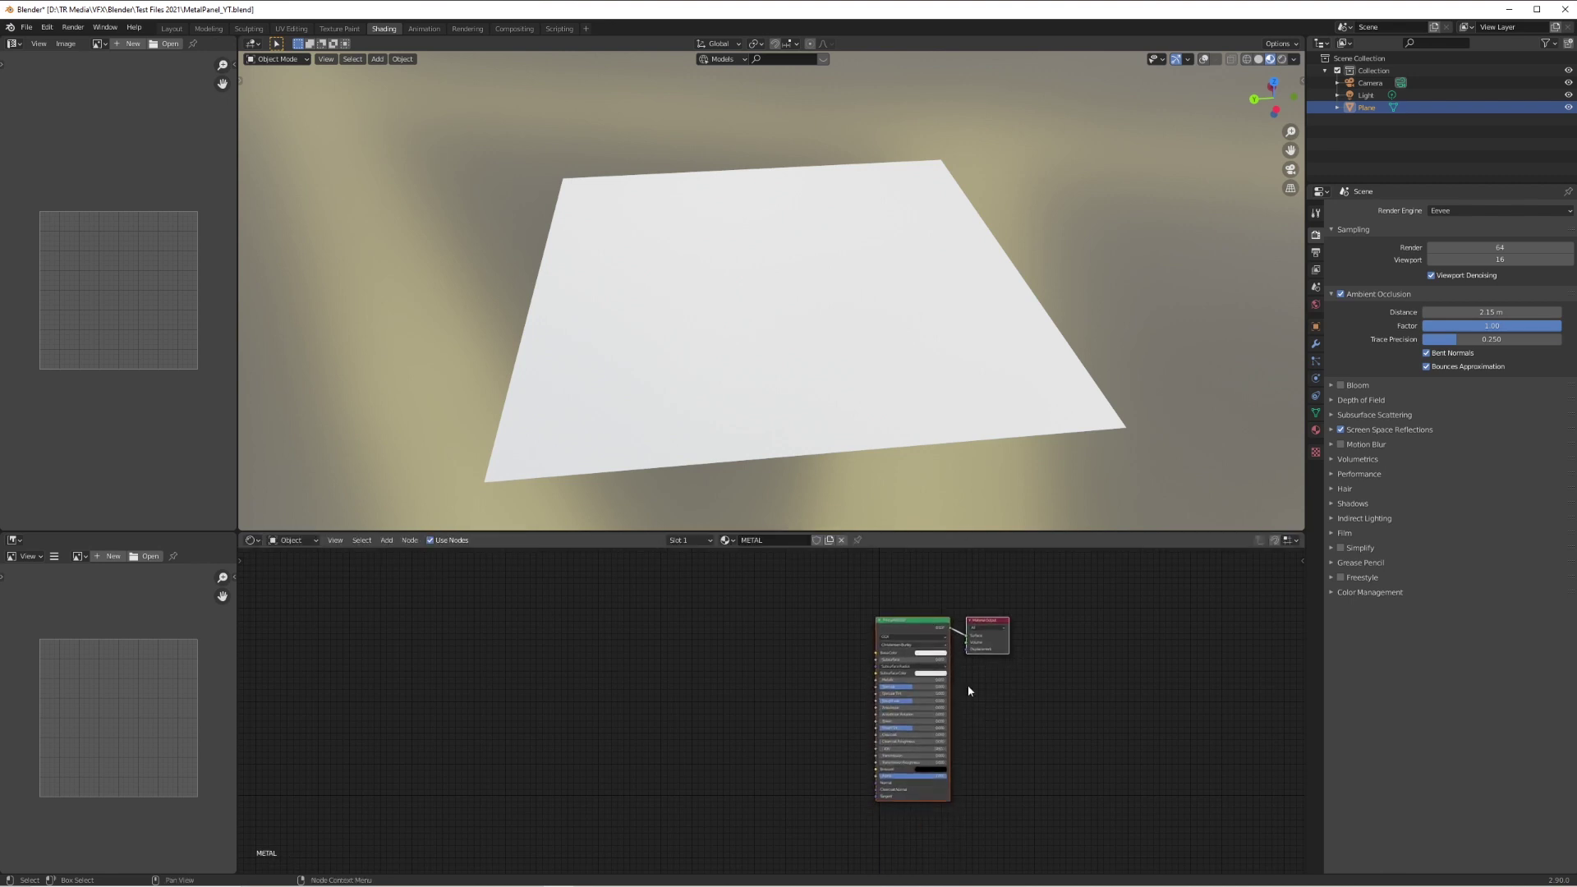
mouse_move(672, 747)
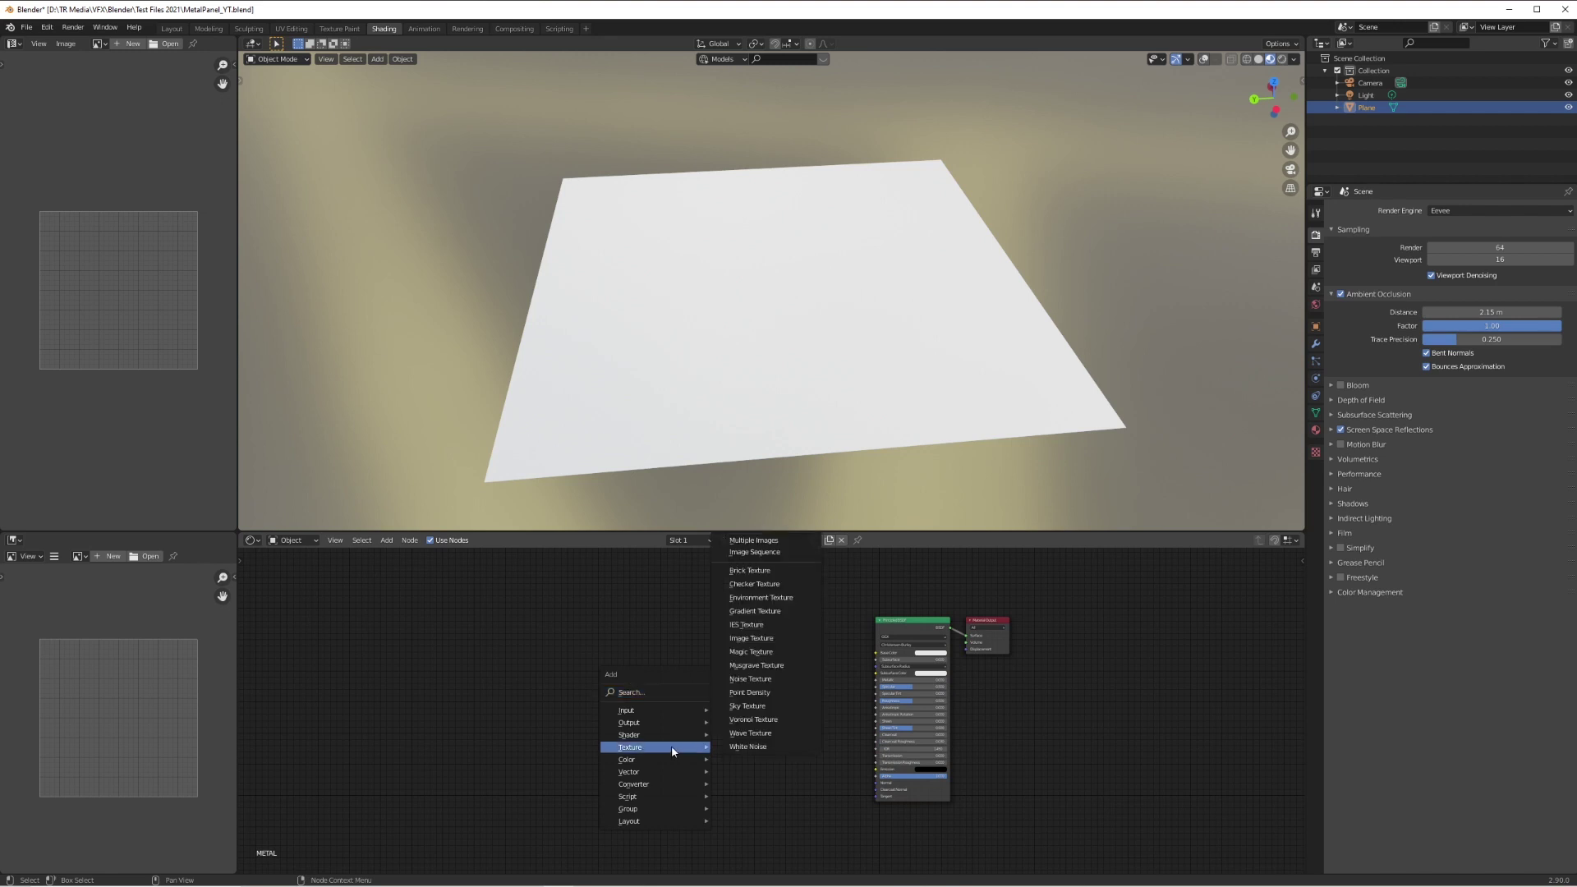
left_click(765, 726)
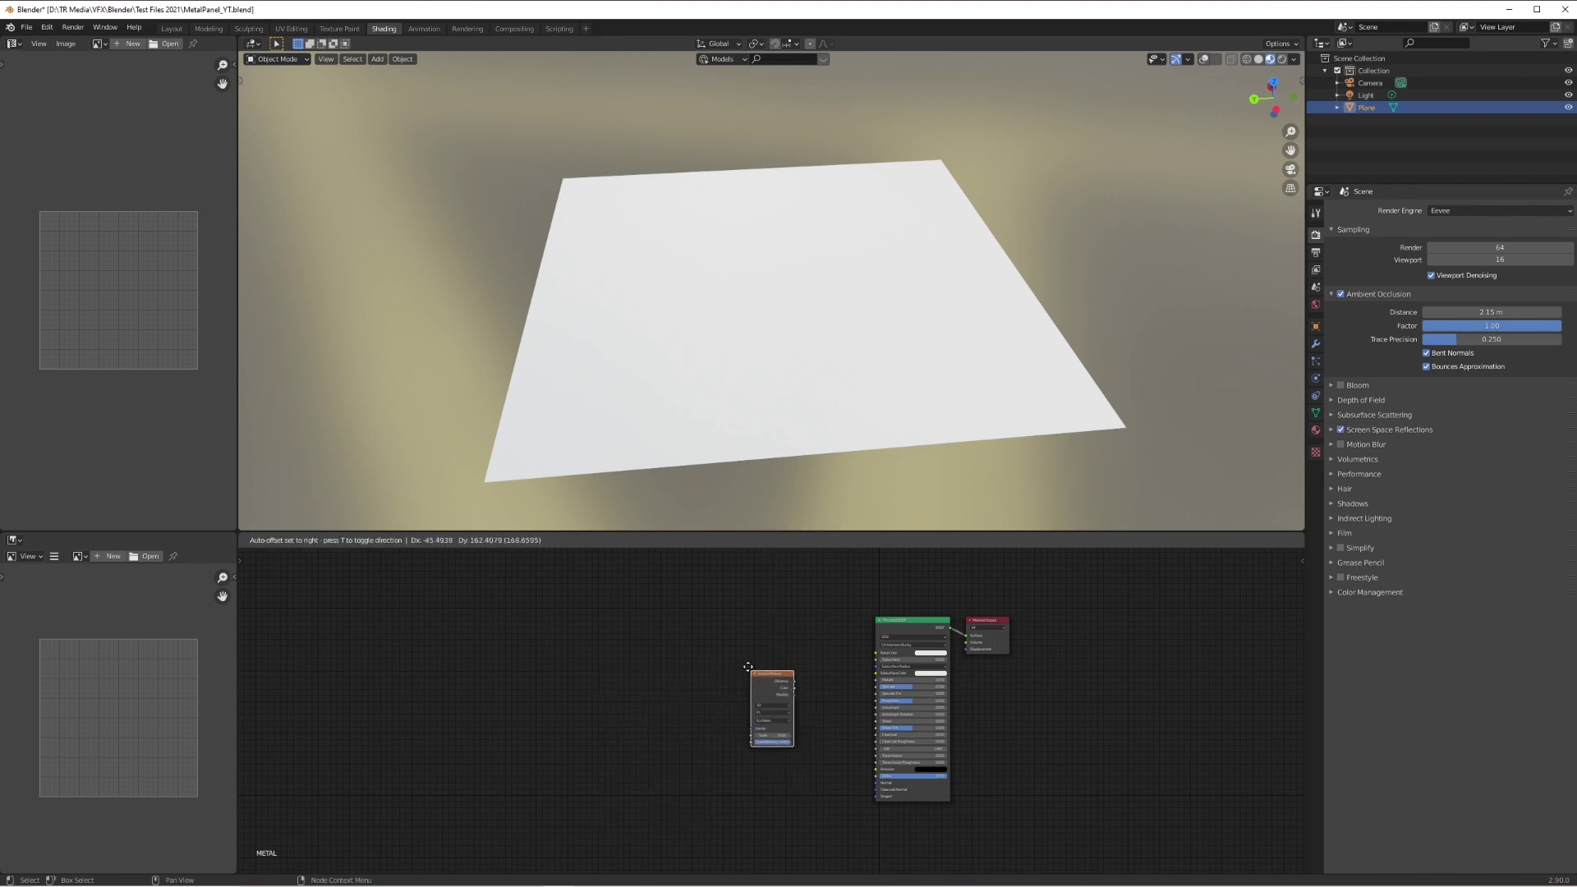
left_click(691, 665)
scroll(784, 684, "up", 1)
scroll(778, 680, "up", 1)
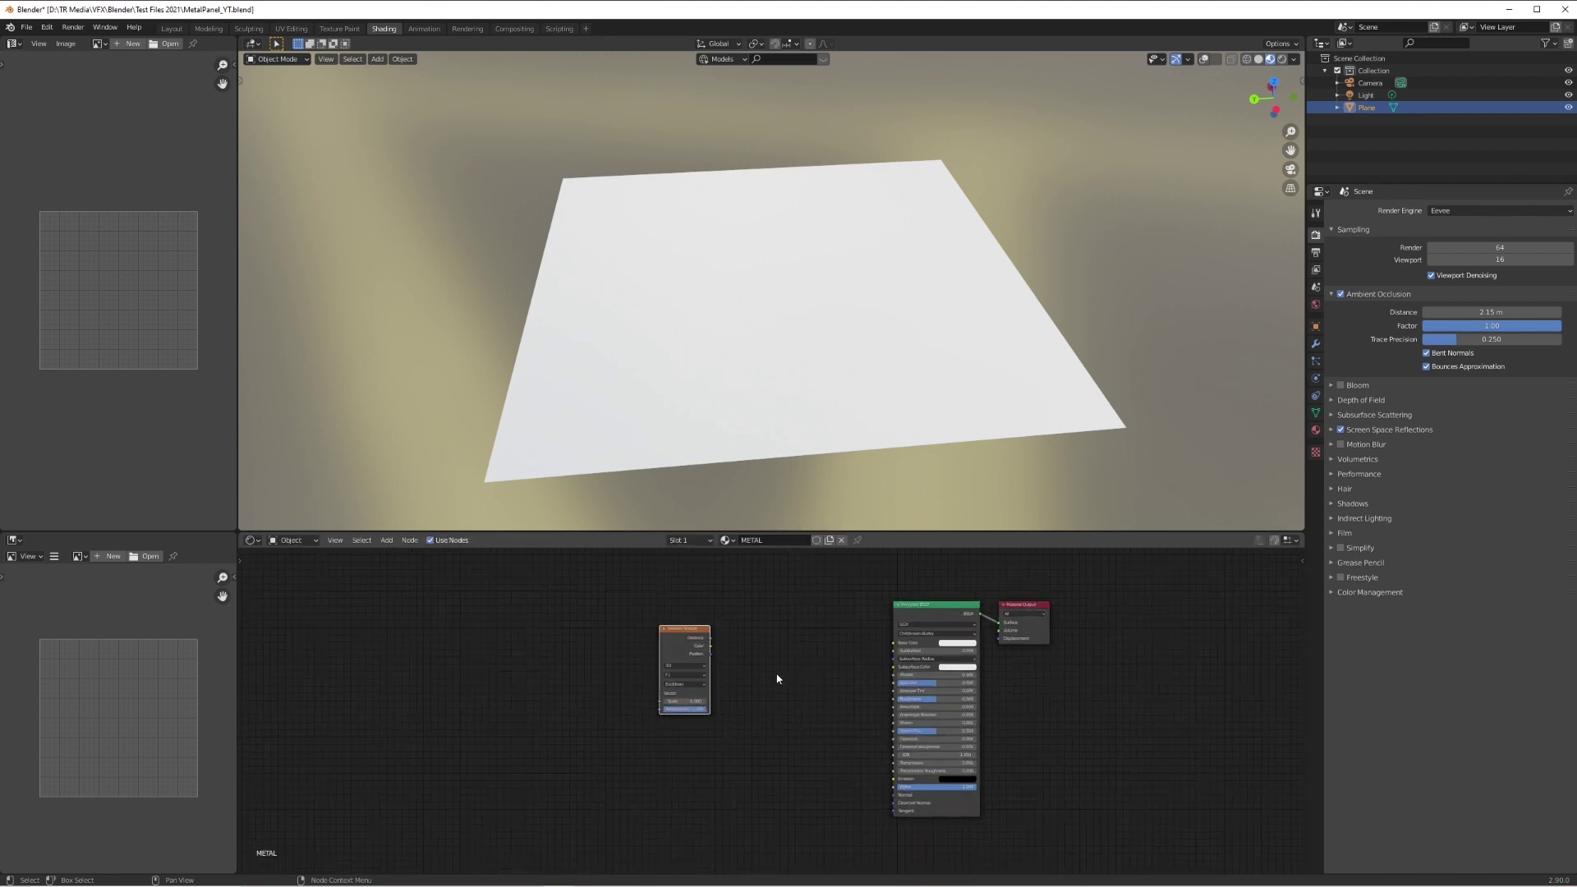
key("ctrl+t")
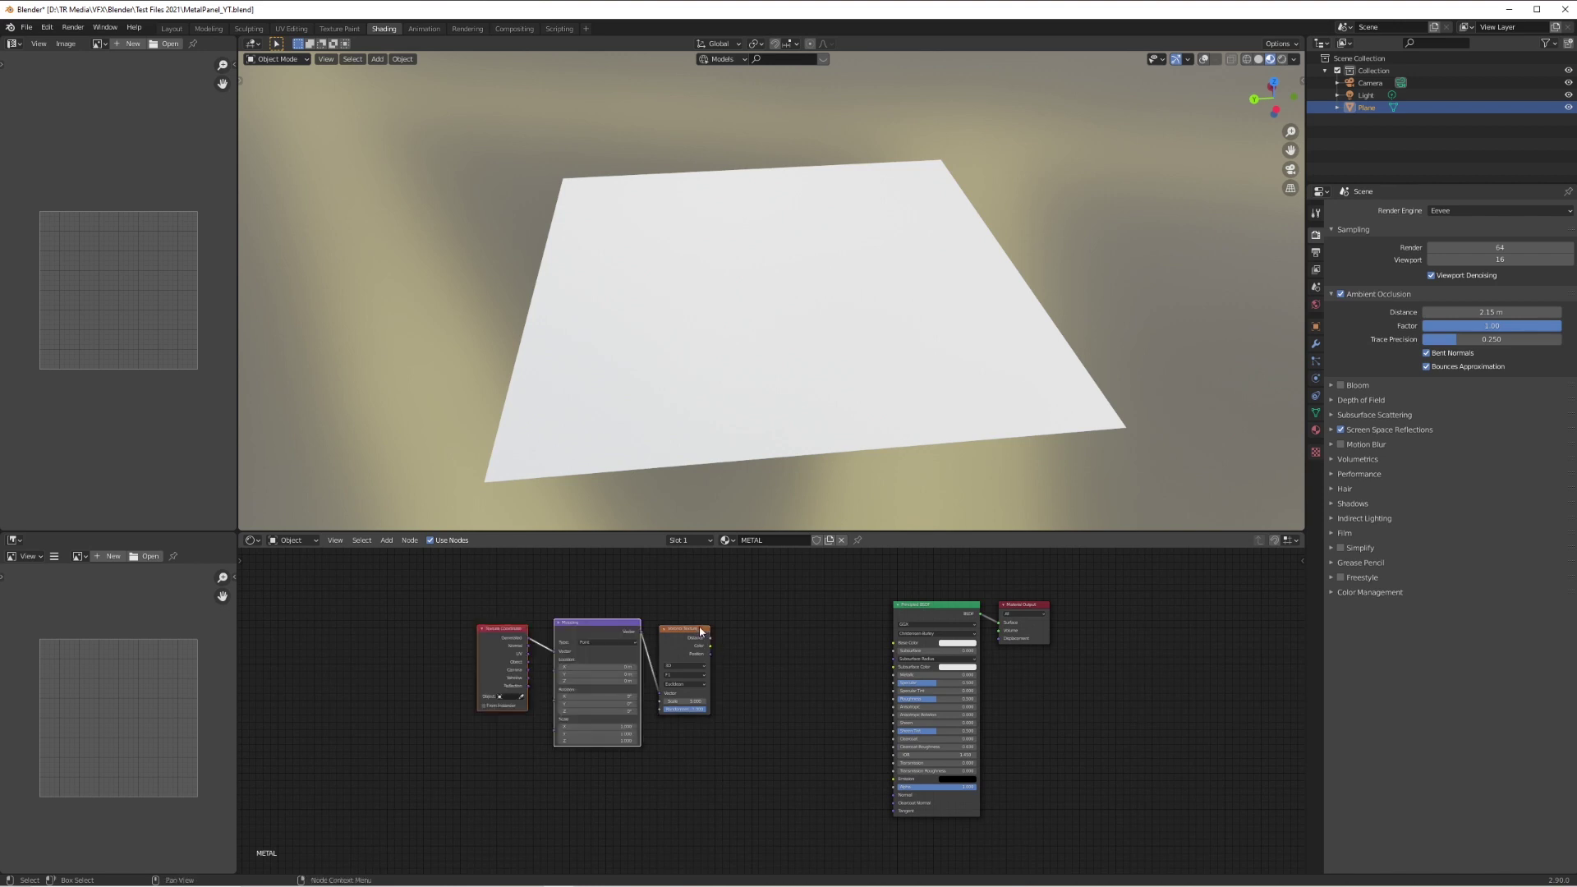
Step: Add a Bump node, linking the Voronoi Distance to its Height and its Normal output to the Principled BSDF's Normal
key("shift+a")
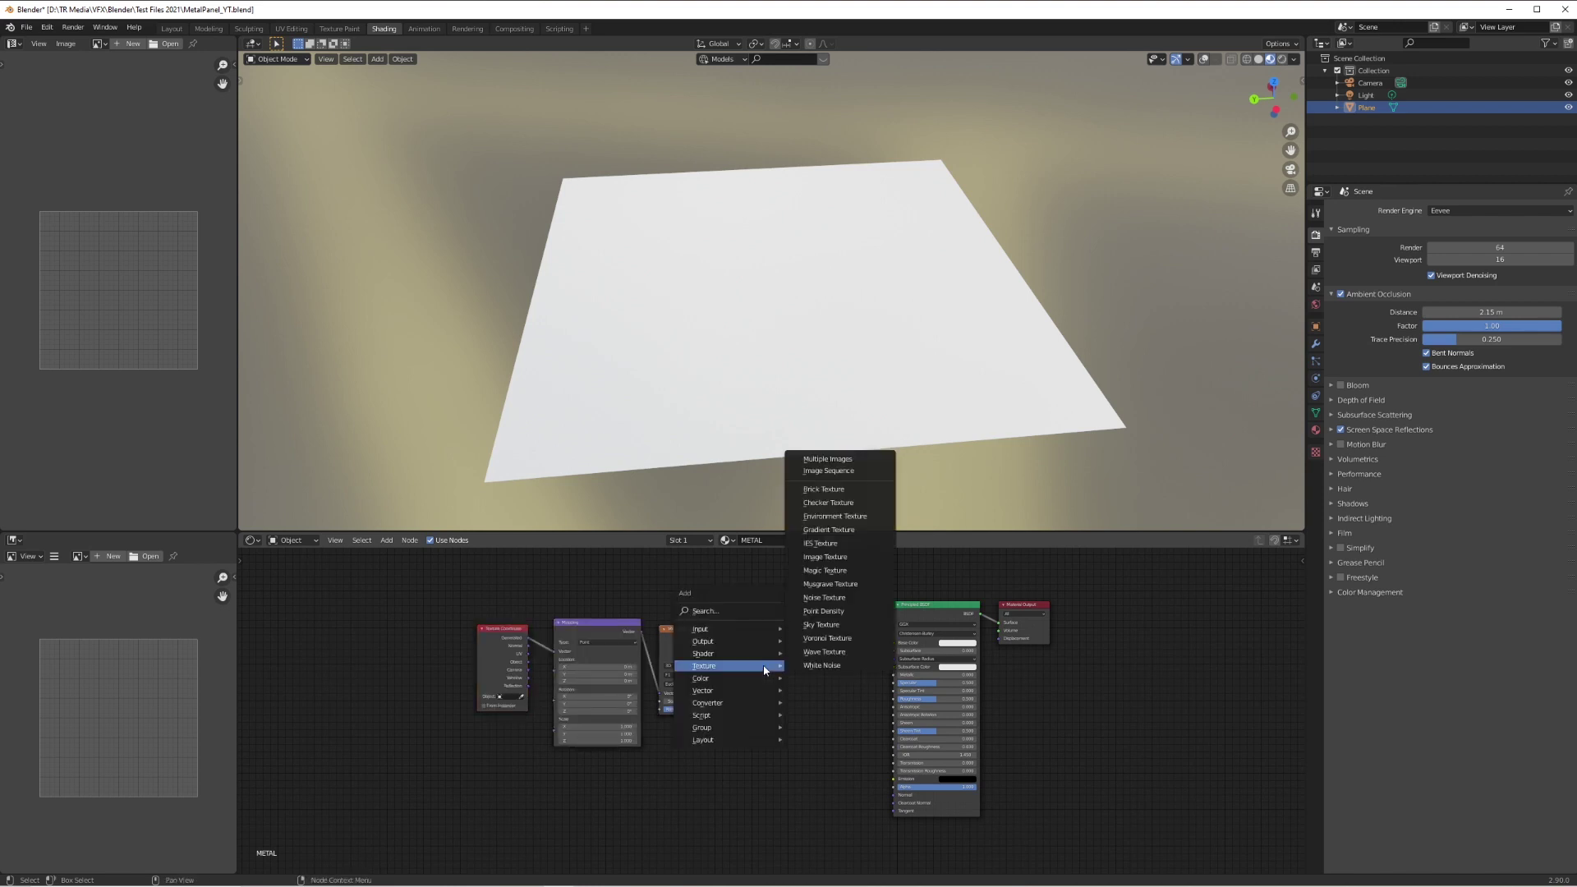
mouse_move(760, 691)
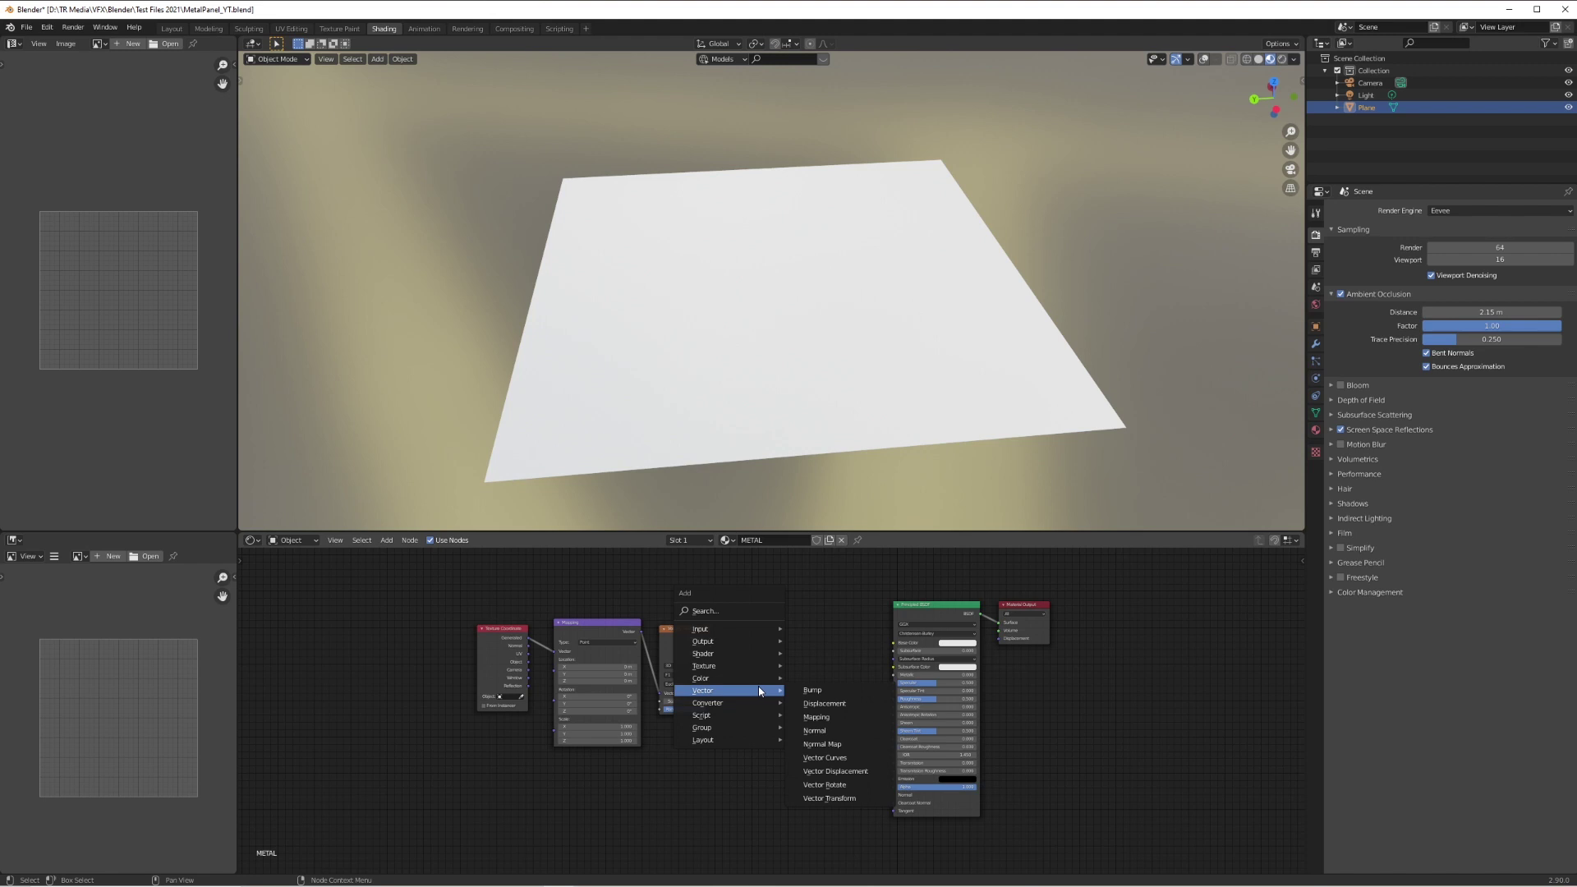
left_click(821, 691)
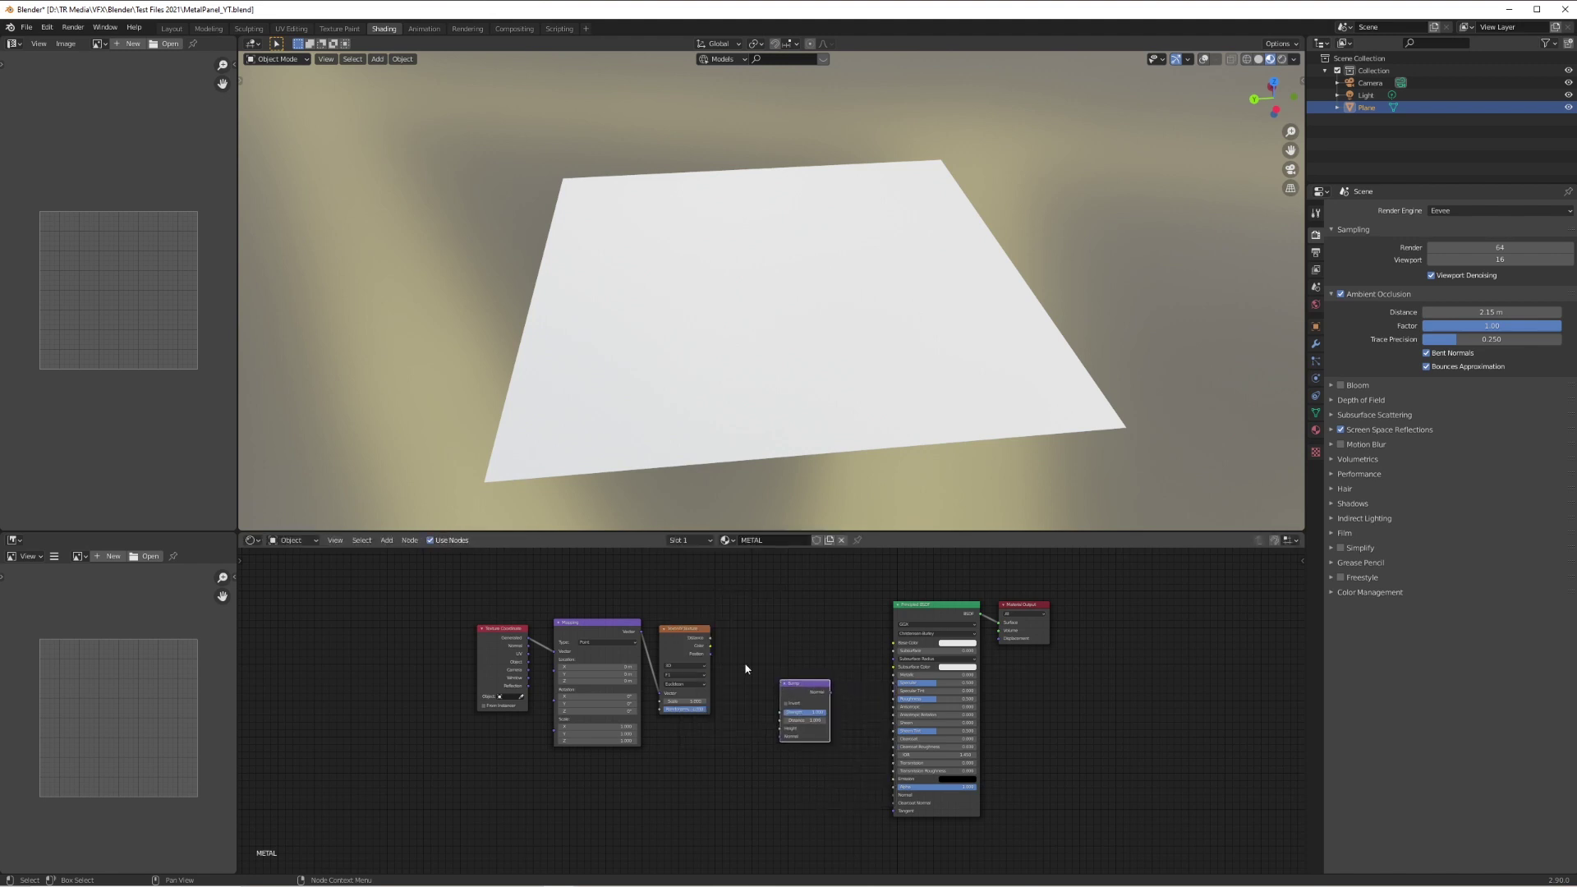
left_click(708, 636)
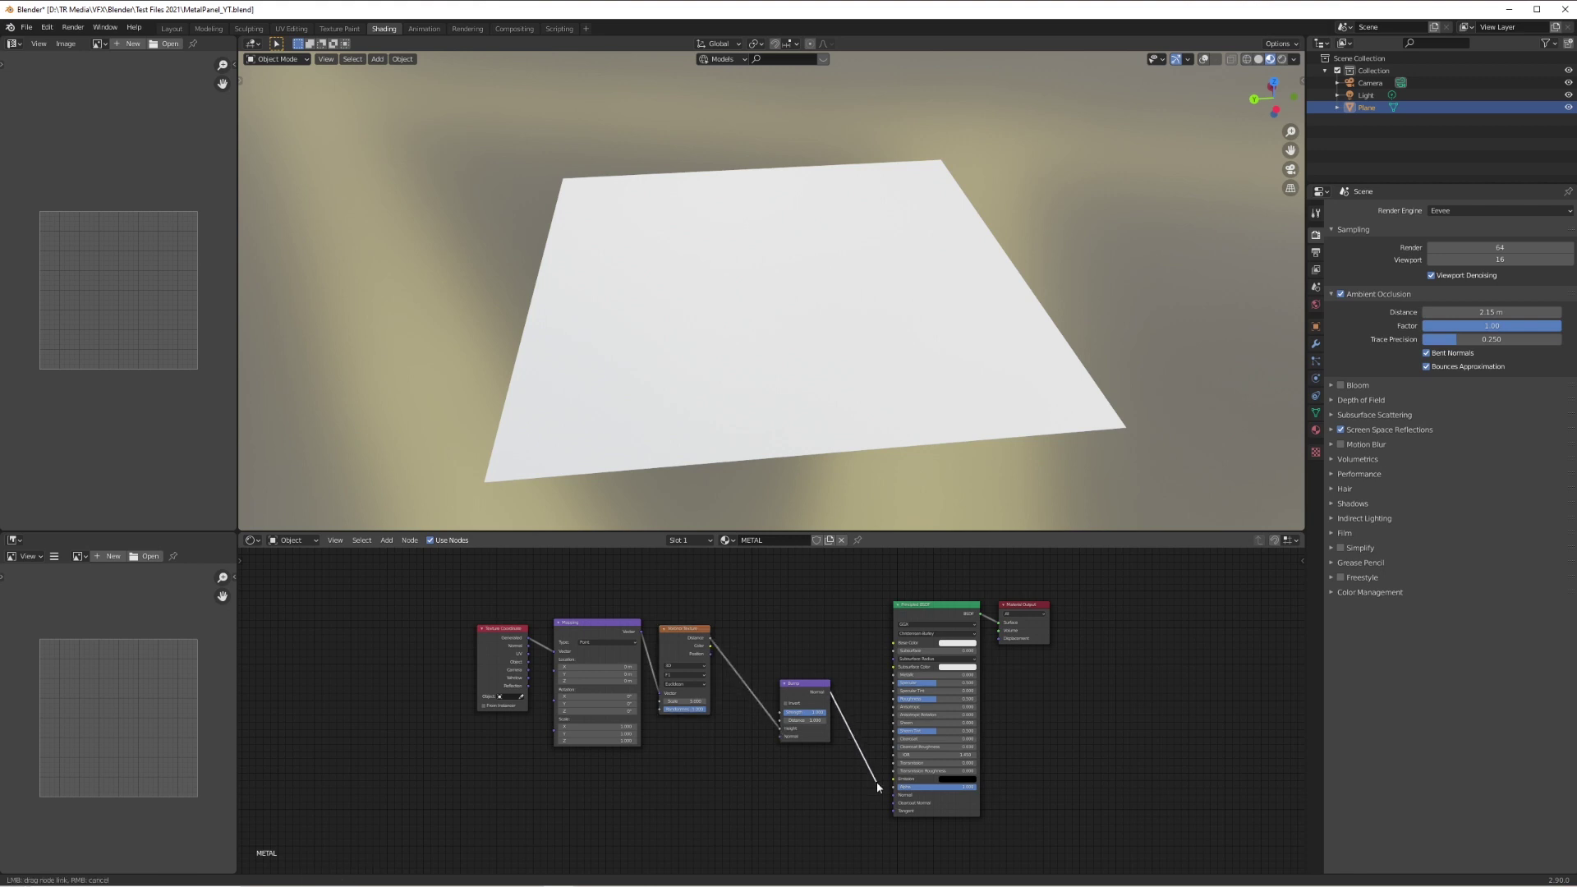
left_click_drag(894, 800, 892, 795)
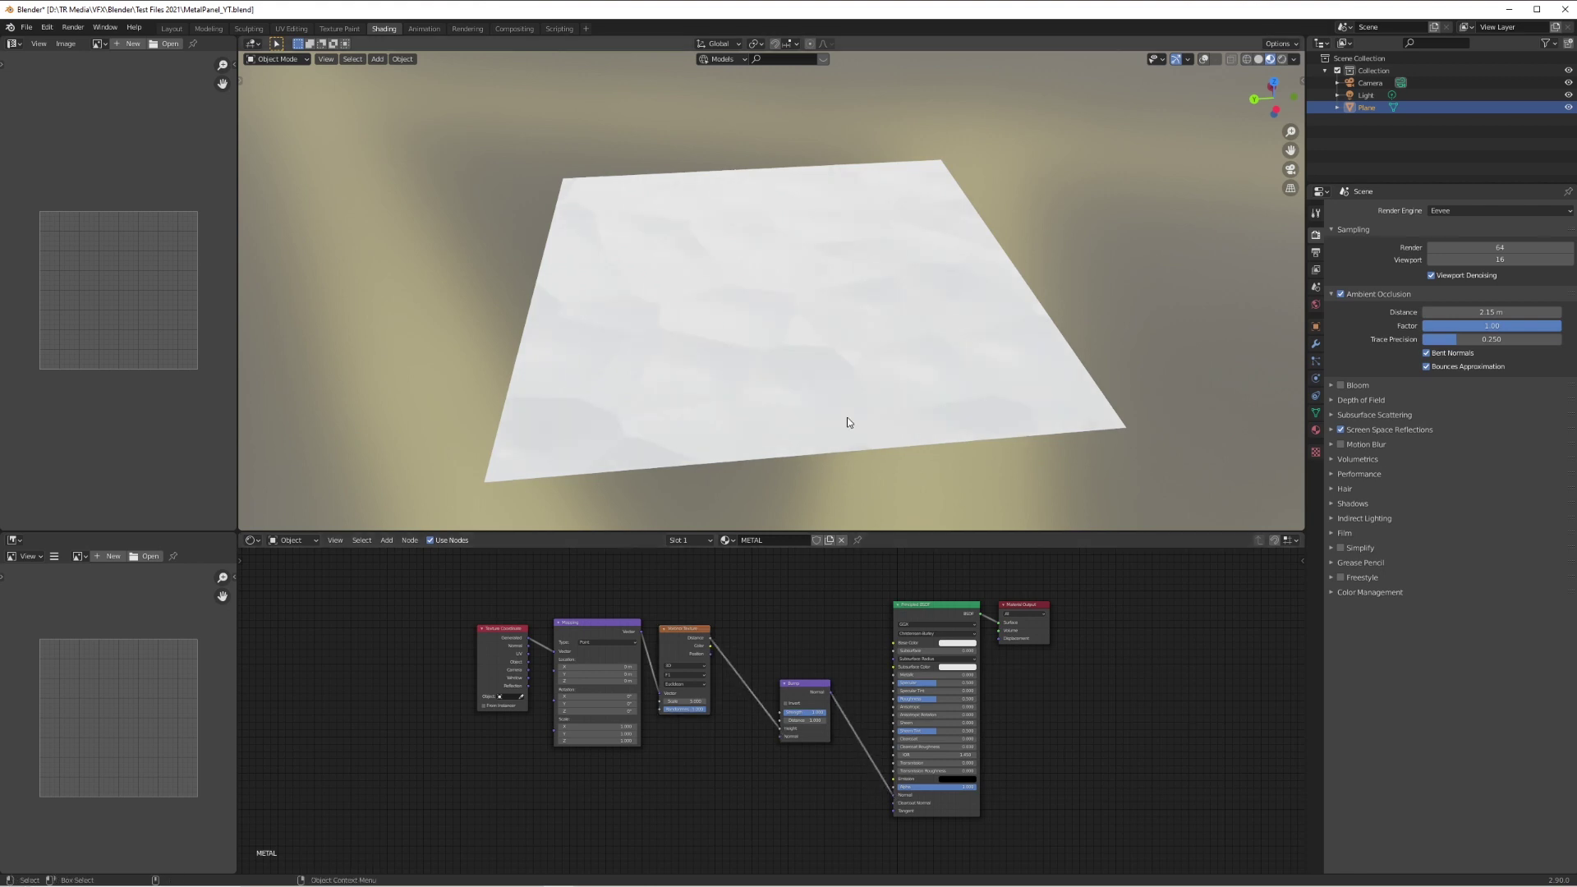
Step: Increase the Voronoi Texture's Scale so the plane is covered with many small cells
scroll(880, 435, "up", 2)
middle_click_drag(880, 435, 882, 406)
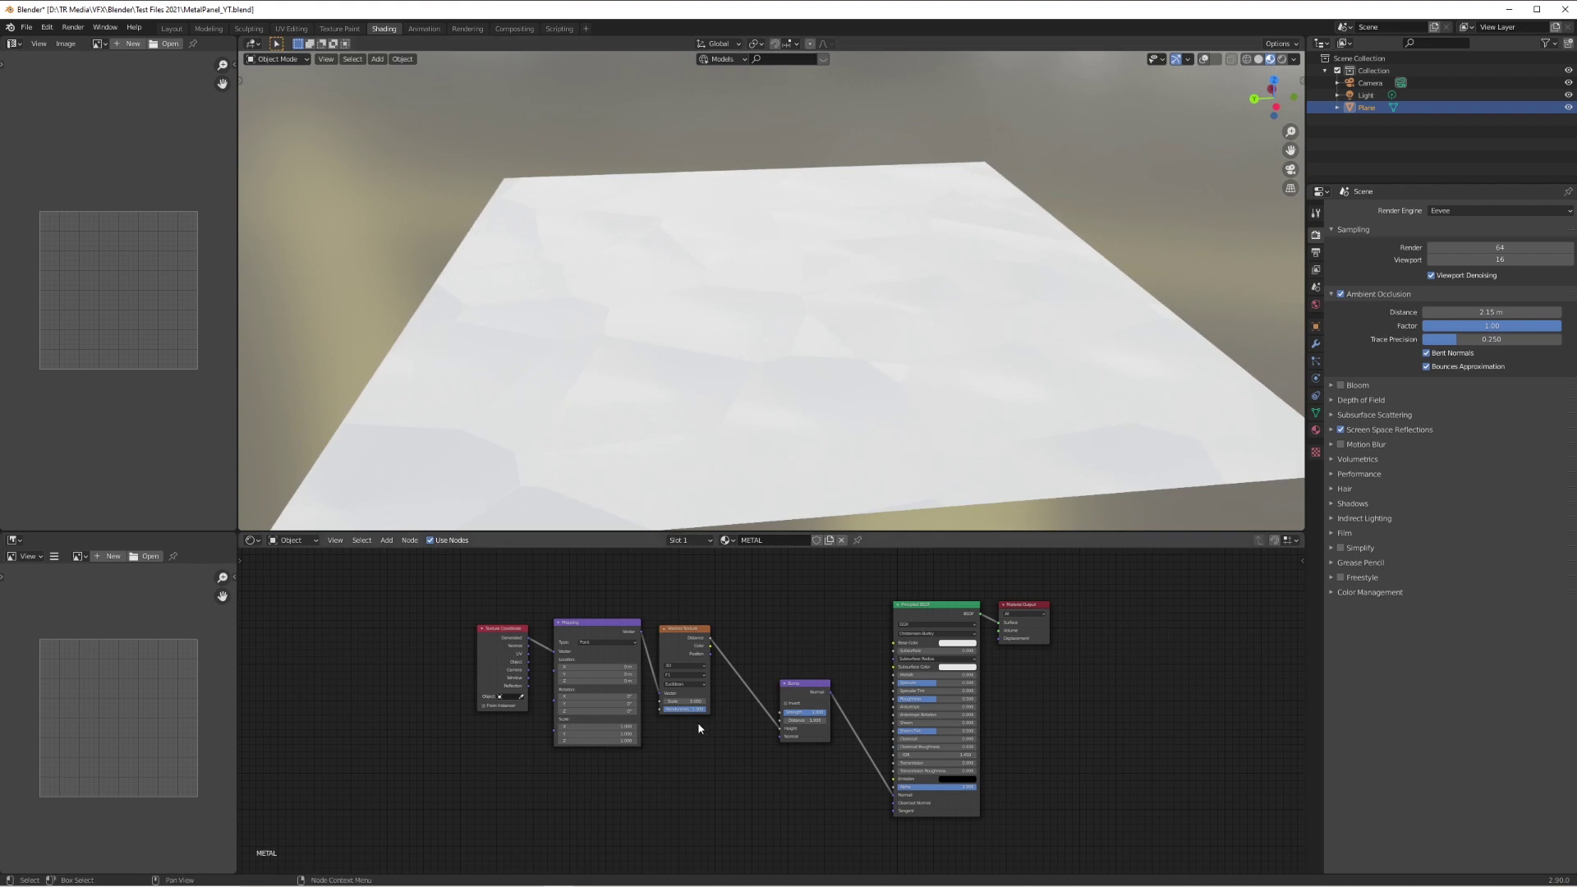
left_click_drag(681, 695, 726, 615)
middle_click_drag(874, 369, 909, 407)
scroll(909, 408, "down", 2)
mouse_move(883, 324)
middle_mouse_down()
mouse_move(880, 418)
mouse_move(879, 337)
middle_mouse_up()
scroll(879, 337, "down", 1)
Step: Try the Bump node's Invert option, turn it off again, and adjust the Voronoi Scale for slightly larger cells
left_click(785, 704)
scroll(827, 485, "up", 4)
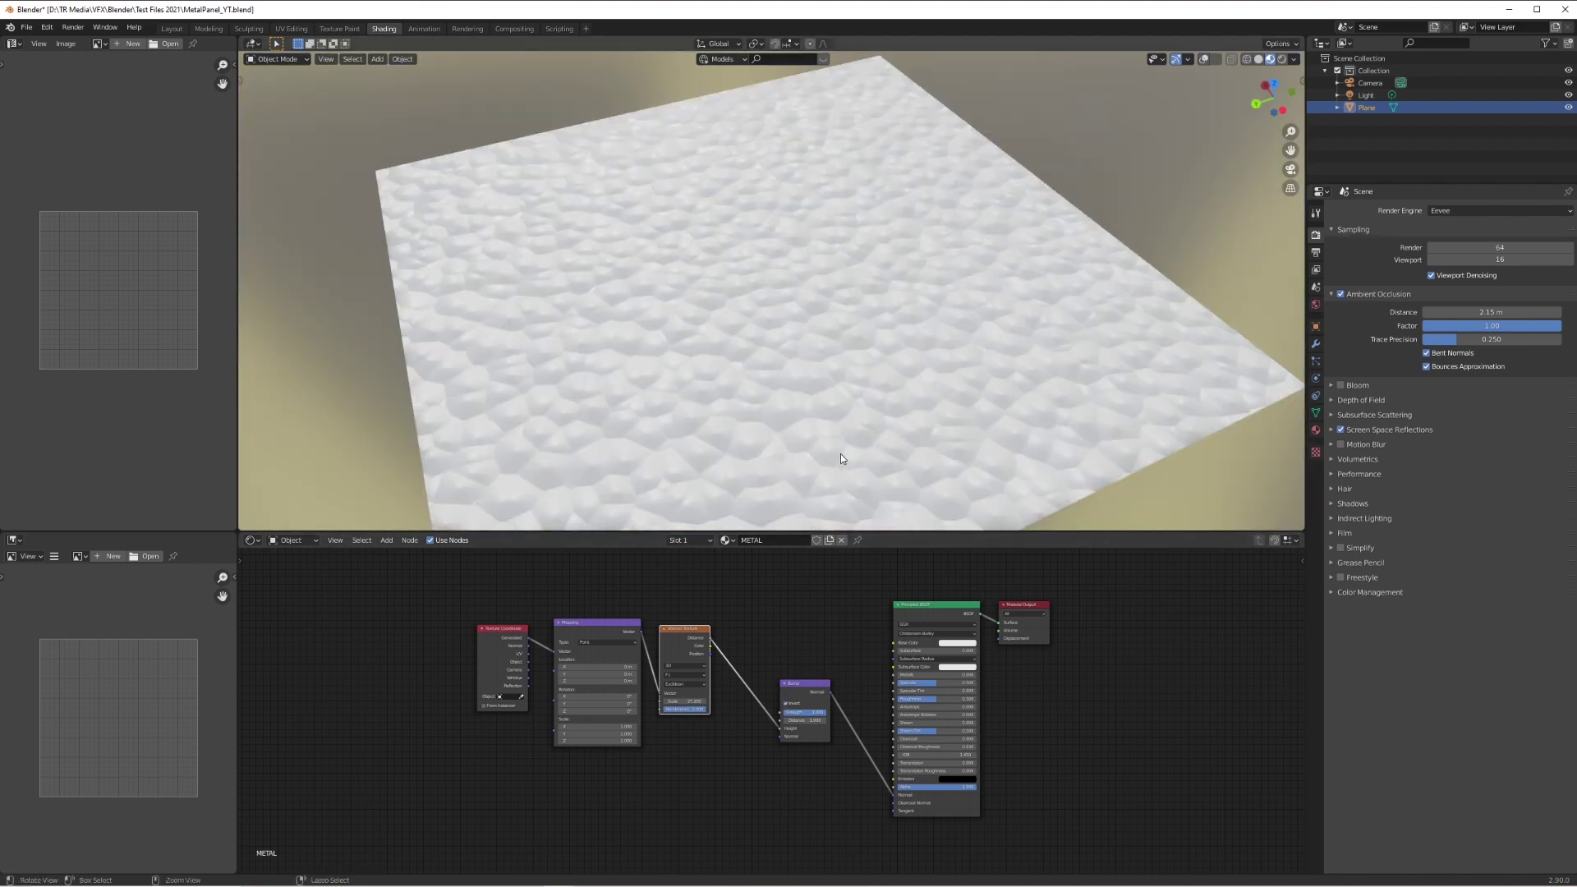
mouse_move(840, 453)
middle_mouse_down()
mouse_move(788, 499)
mouse_move(844, 454)
middle_mouse_up()
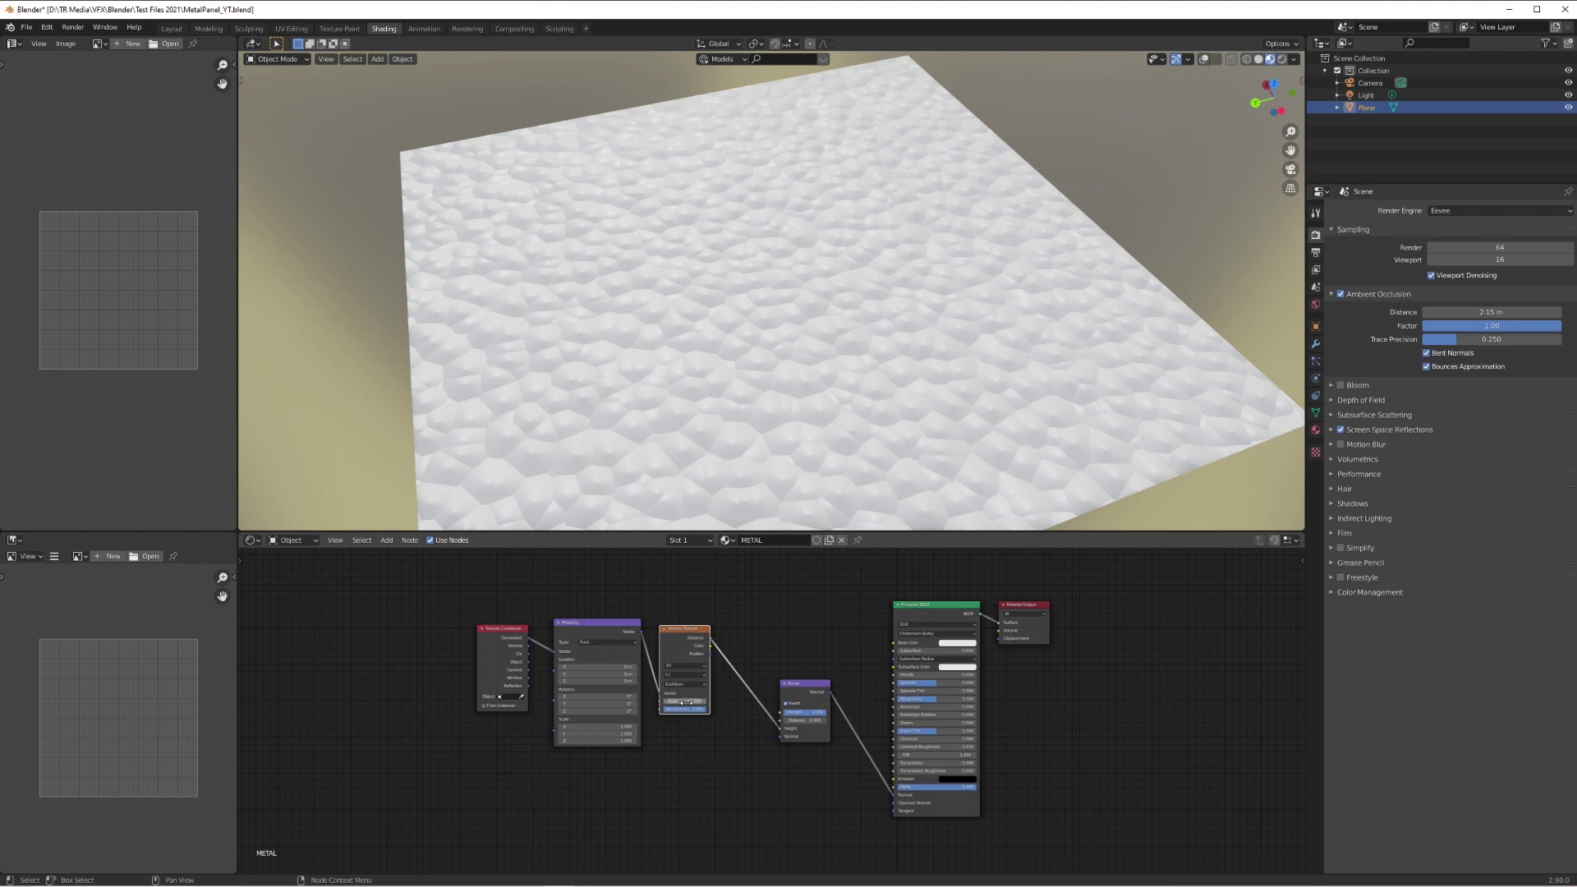
left_click_drag(684, 702, 739, 704)
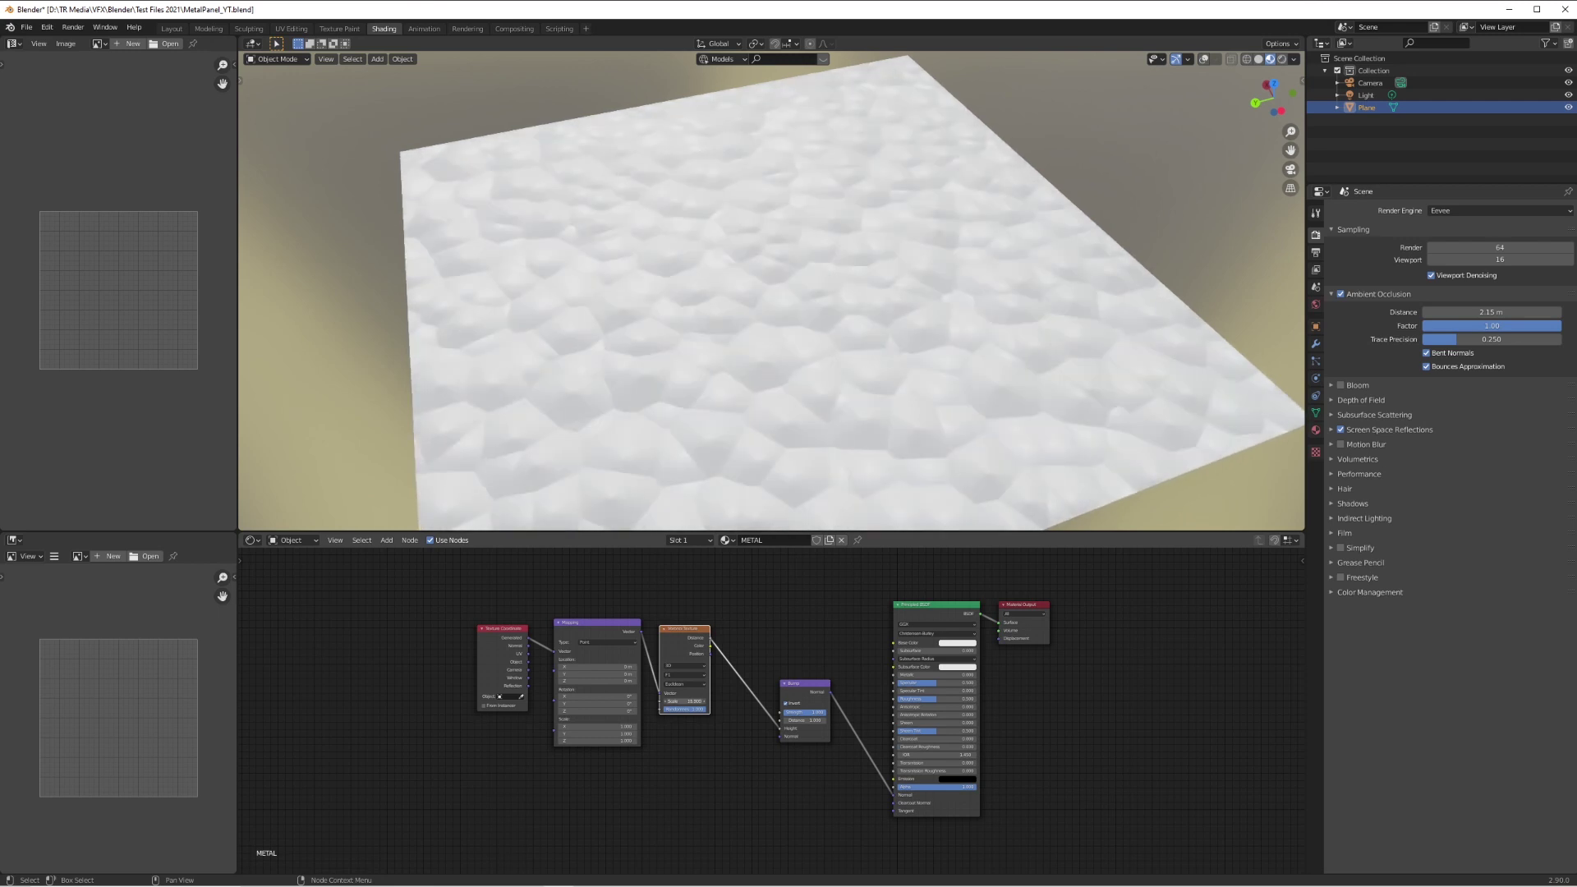
left_click(785, 703)
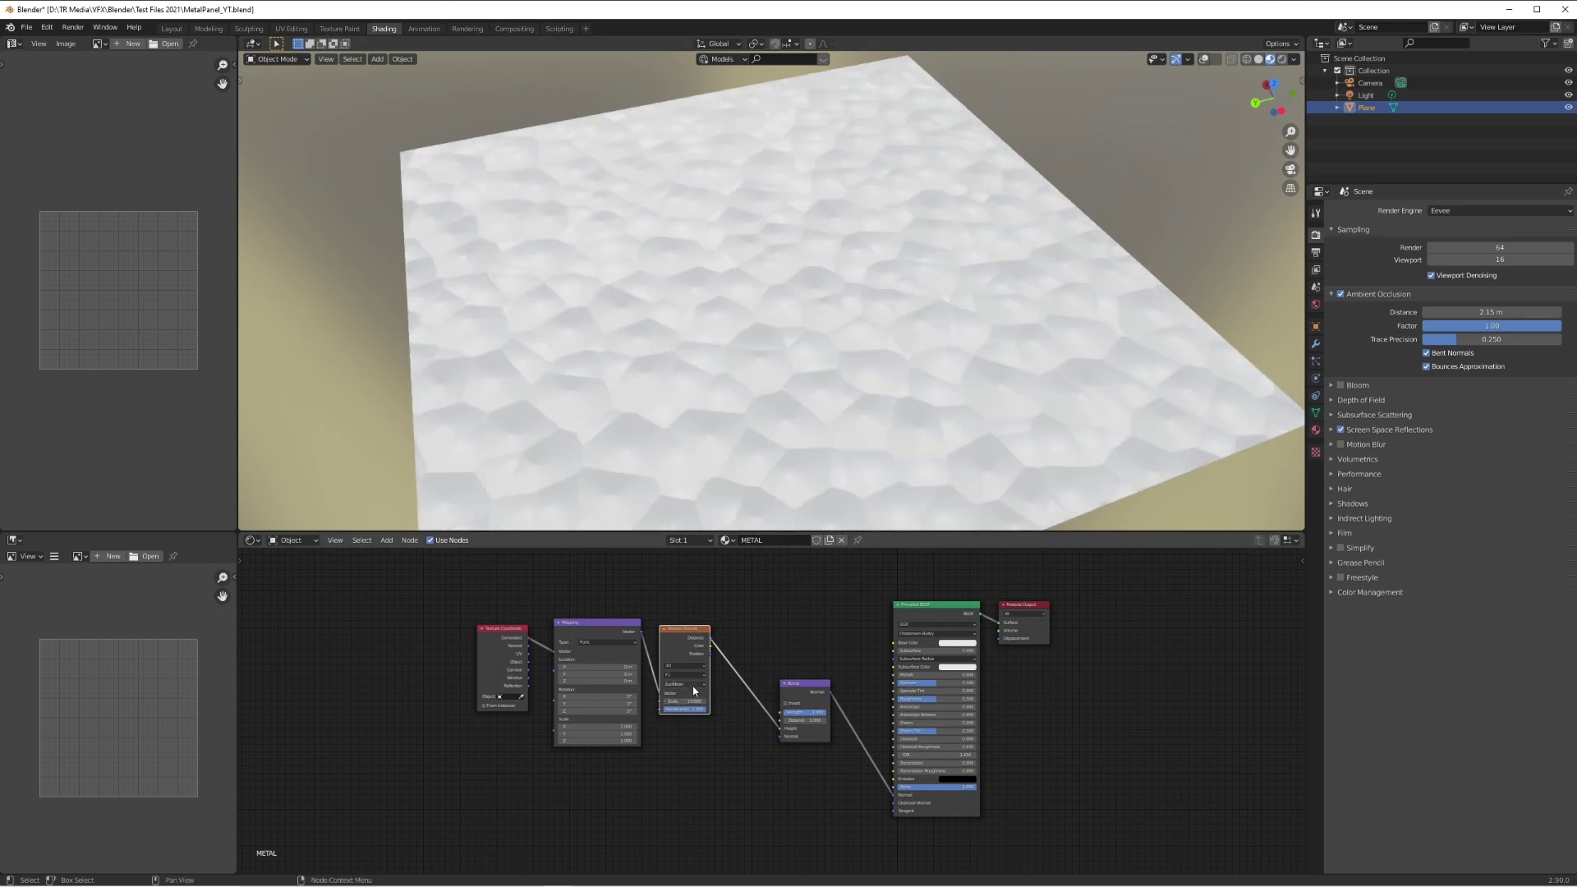
Step: Set the Voronoi Texture's distance metric to Chebychev
scroll(694, 692, "up", 2)
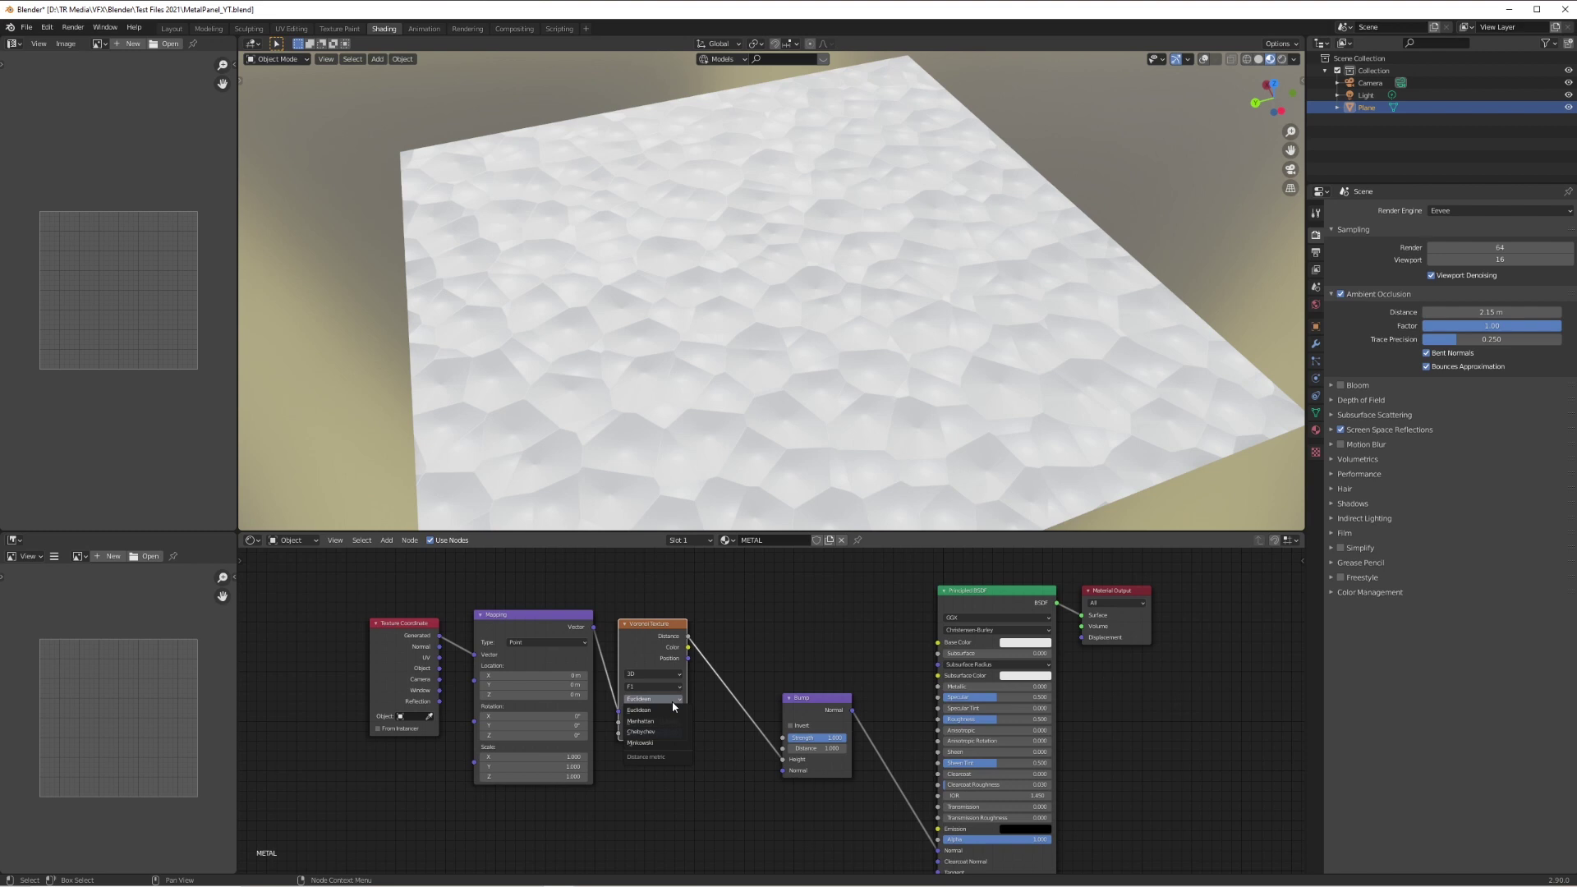
left_click(666, 732)
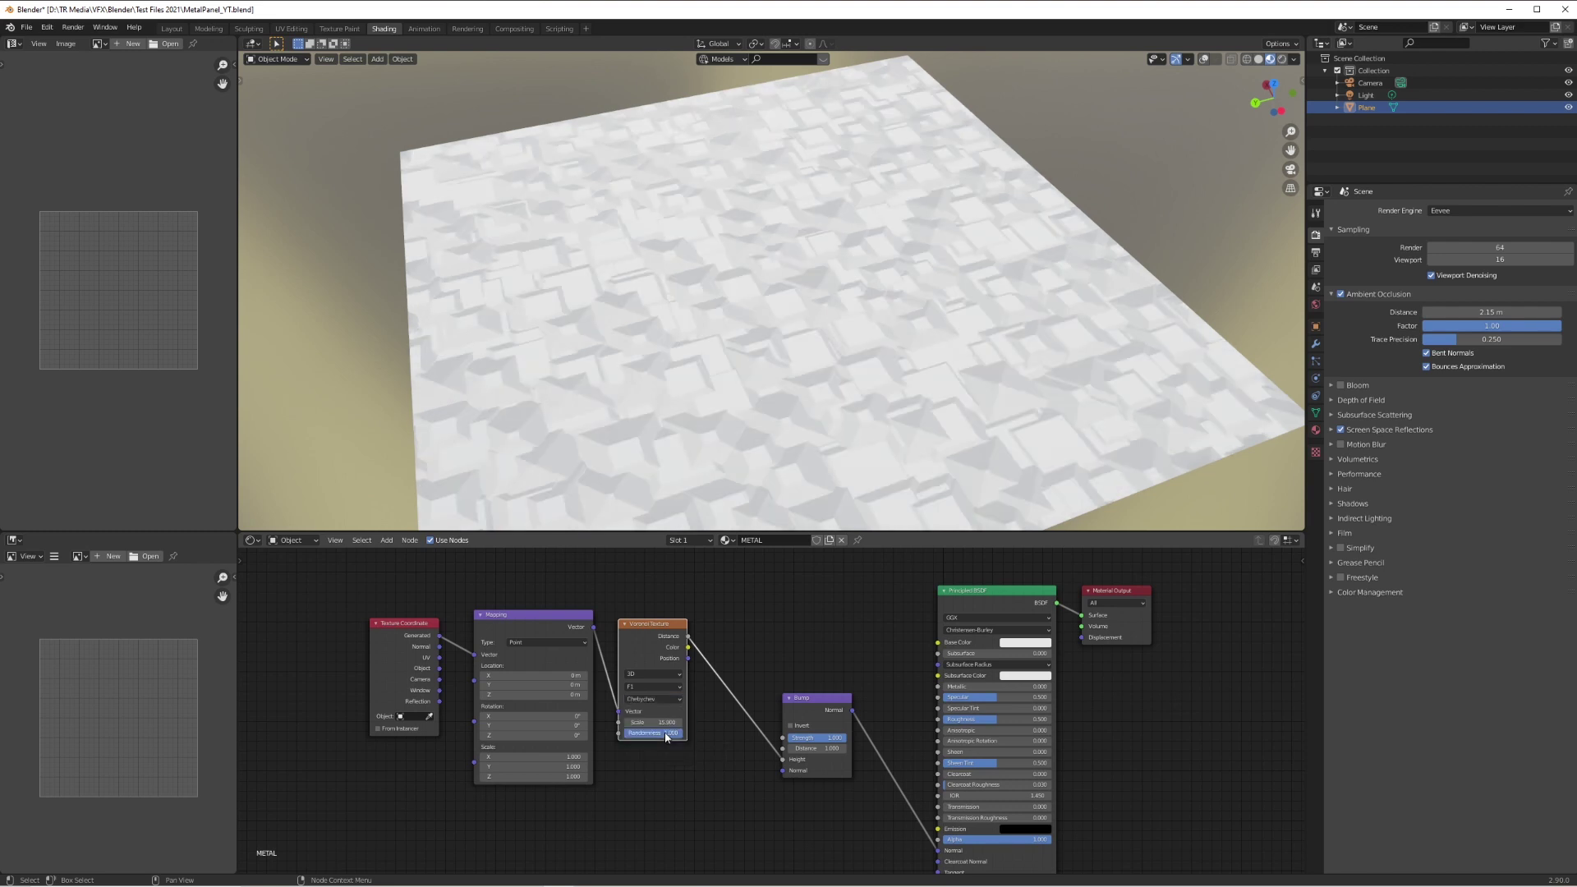
scroll(876, 345, "down", 2)
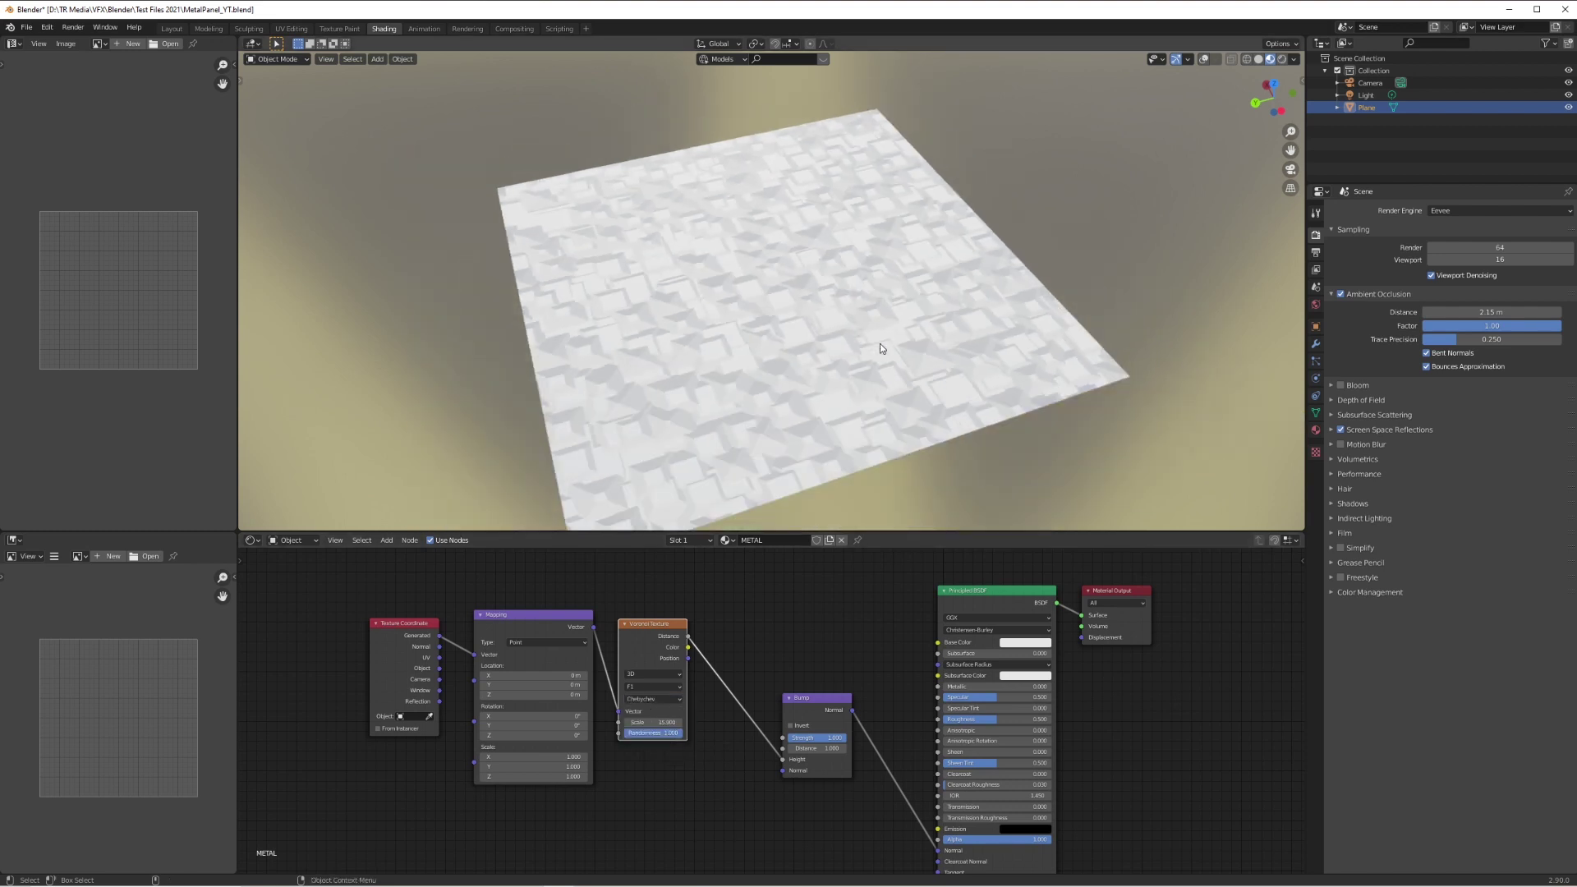
middle_click(804, 316, "alt")
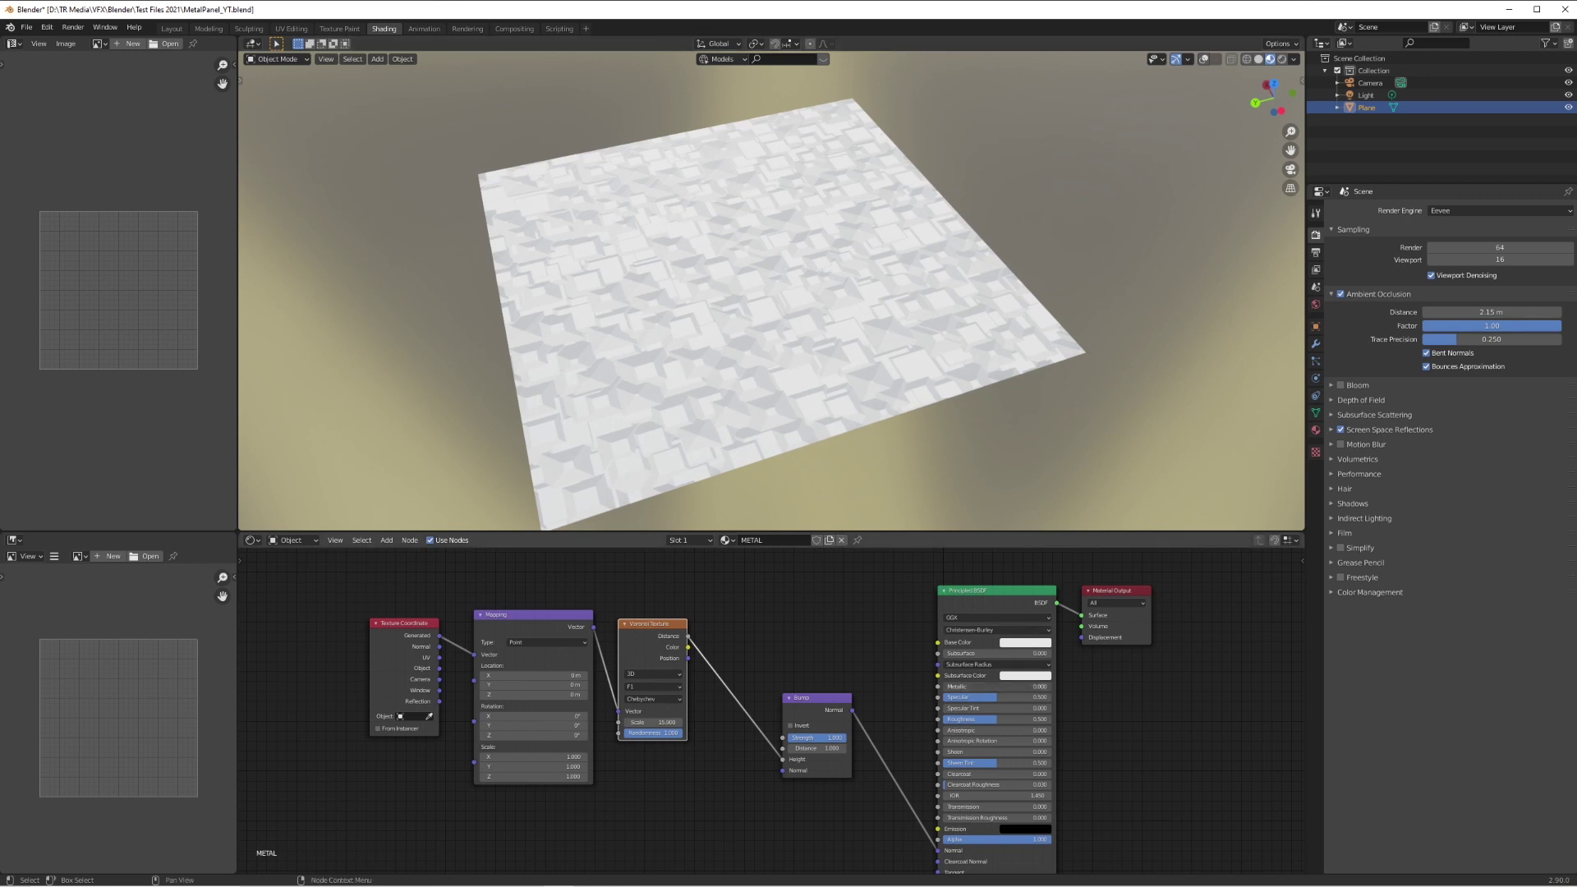
Step: Give the Principled BSDF a shiny metal look by raising Metallic close to full and lowering Roughness
left_click_drag(944, 686, 988, 725)
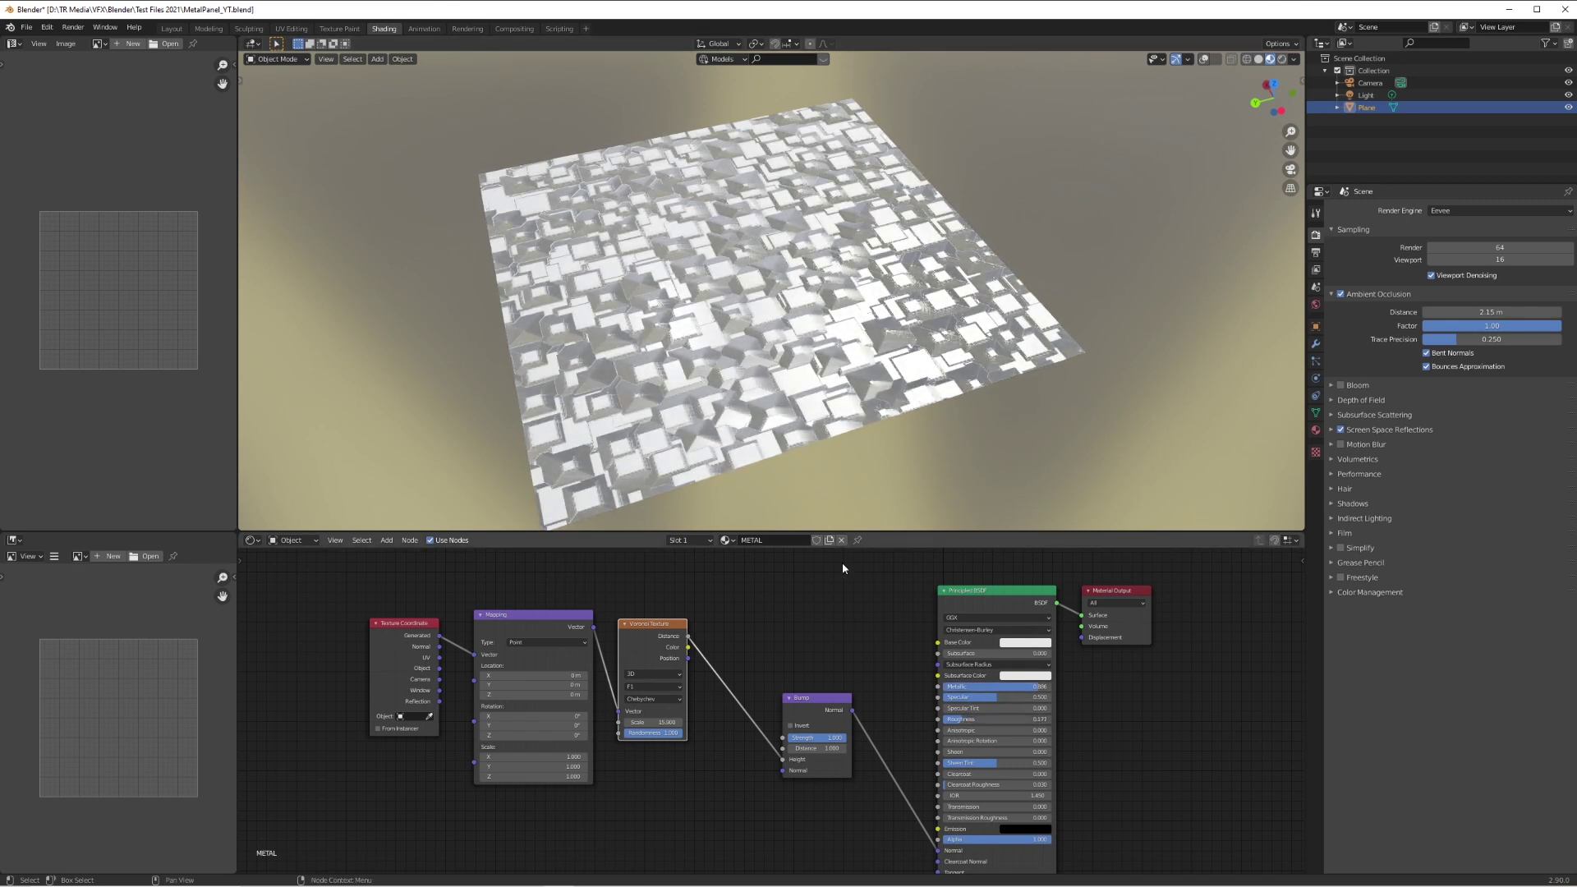
scroll(764, 409, "up", 3)
scroll(770, 368, "down", 1)
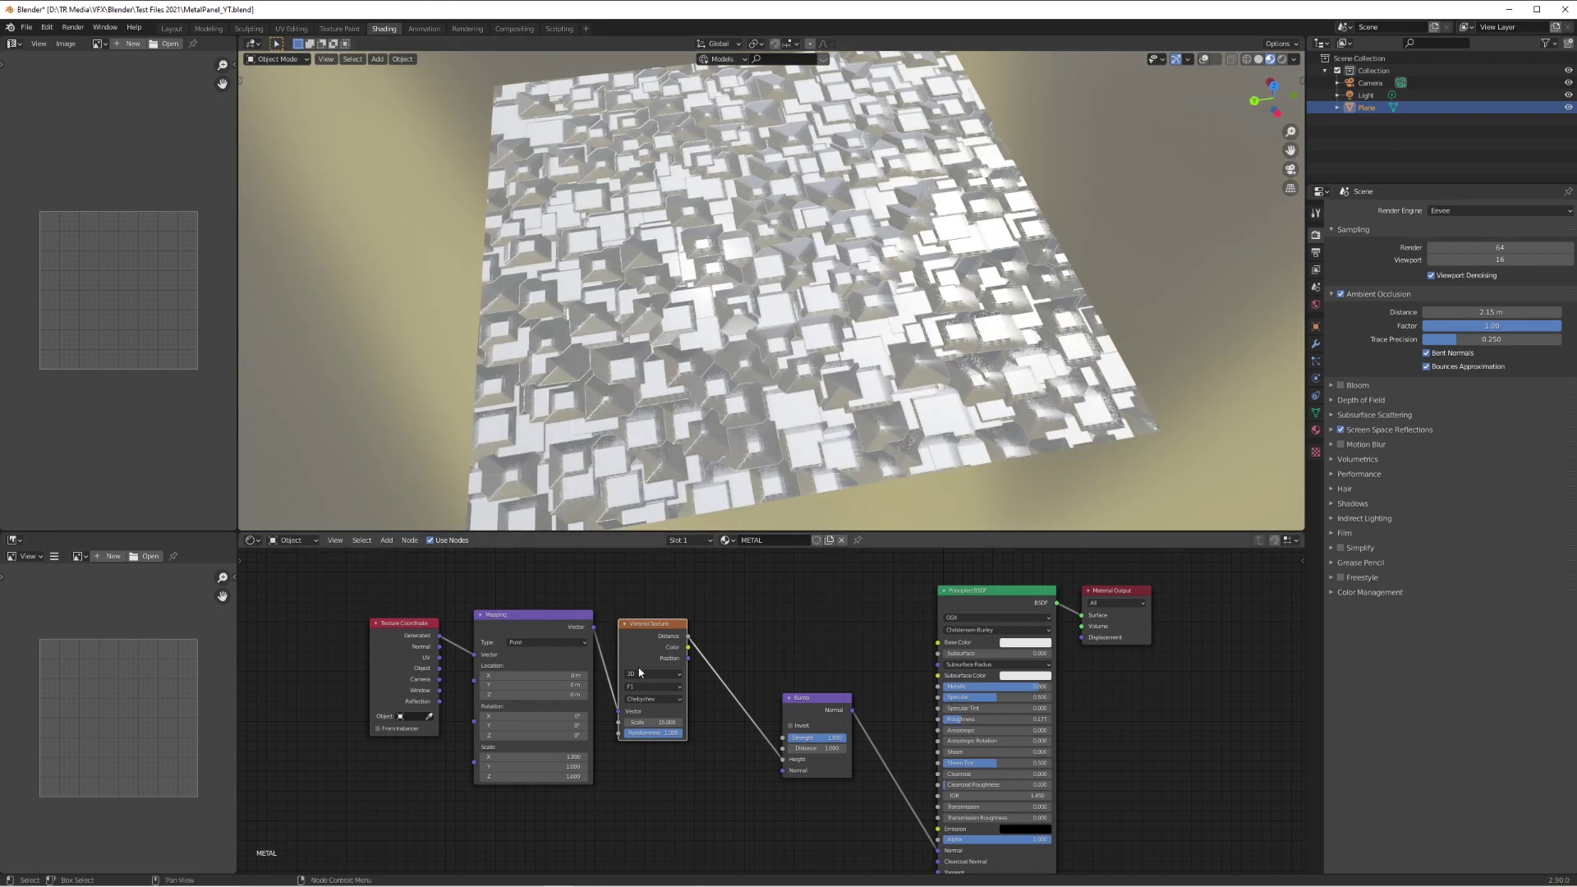
Step: Switch the Voronoi Texture to 4D and set its Randomness to 0
left_click(649, 719)
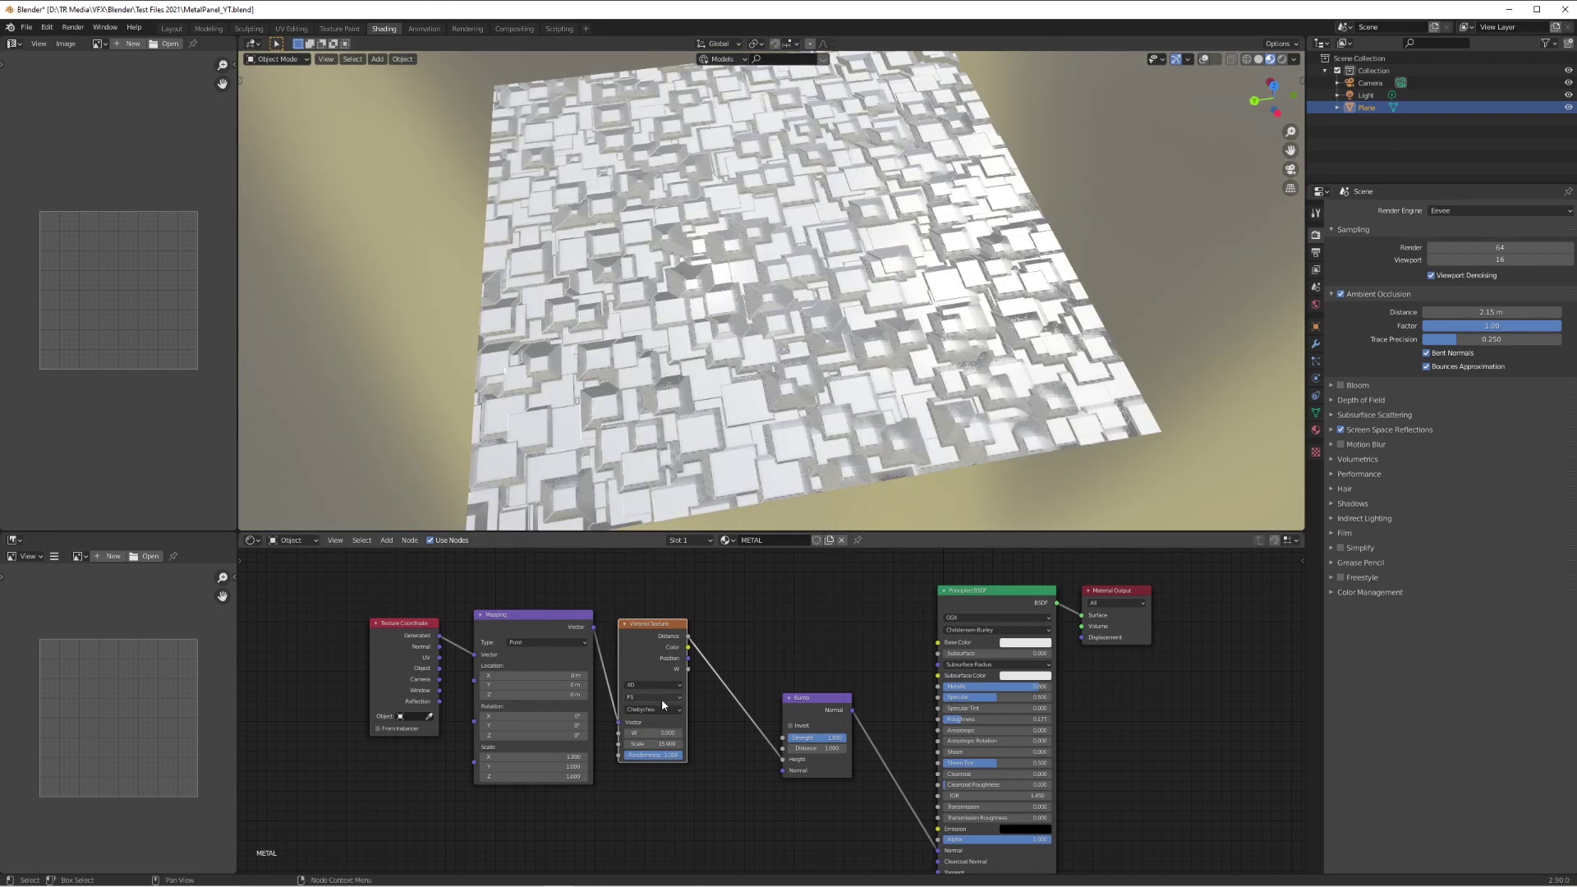
middle_click(791, 229, "alt")
middle_click(726, 360, "alt")
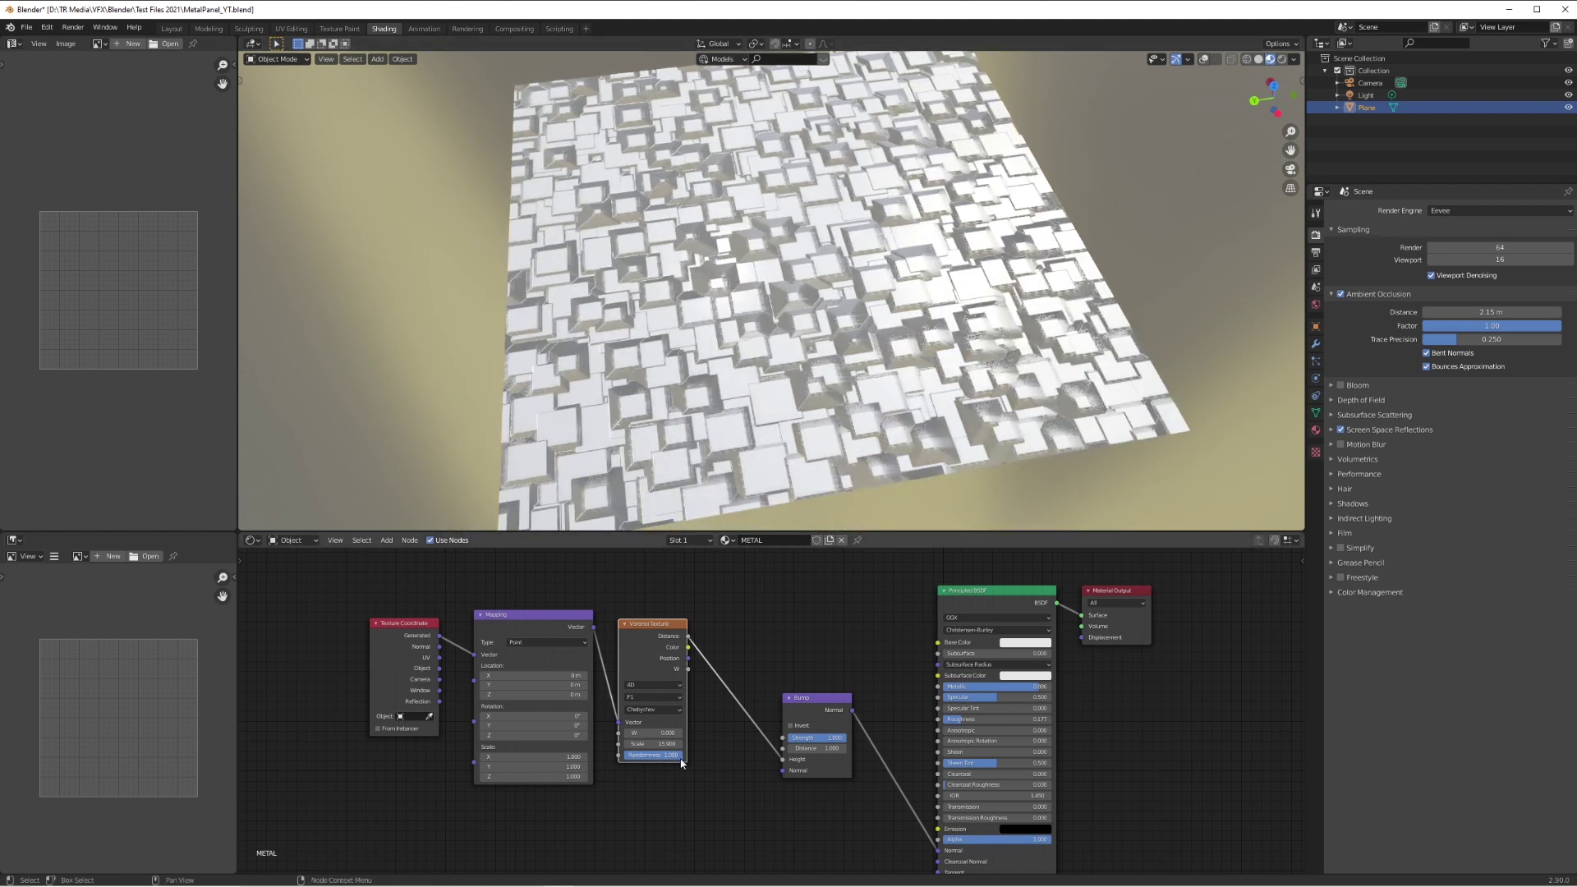
left_click_drag(680, 763, 638, 755)
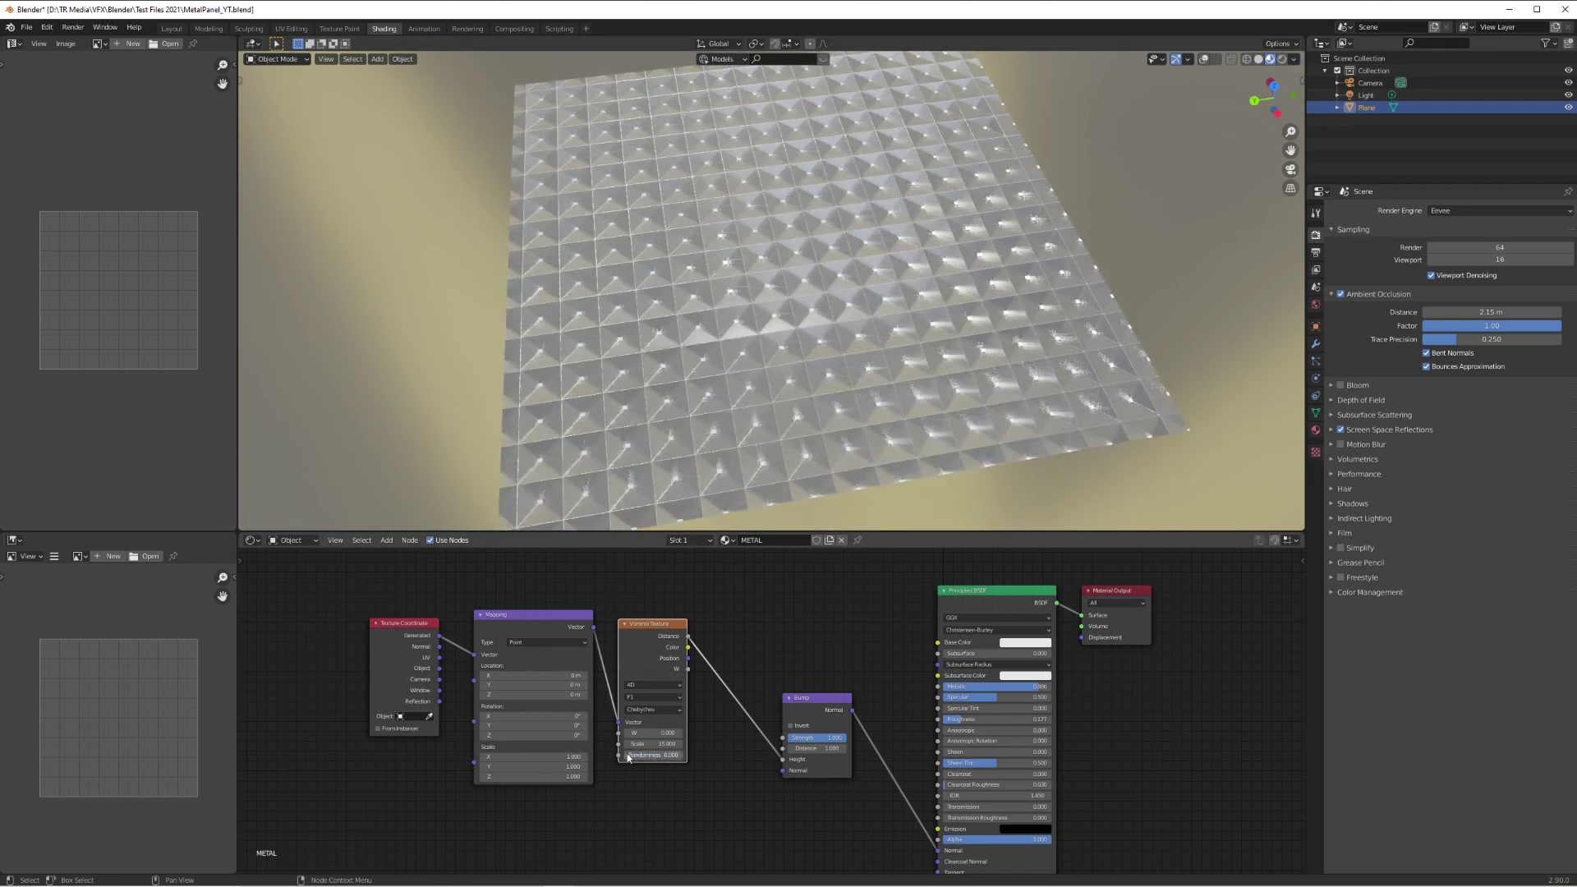
Step: Lower the Bump node's Strength and enable its Invert option
left_click_drag(836, 738, 816, 738)
middle_click_drag(821, 448, 854, 326)
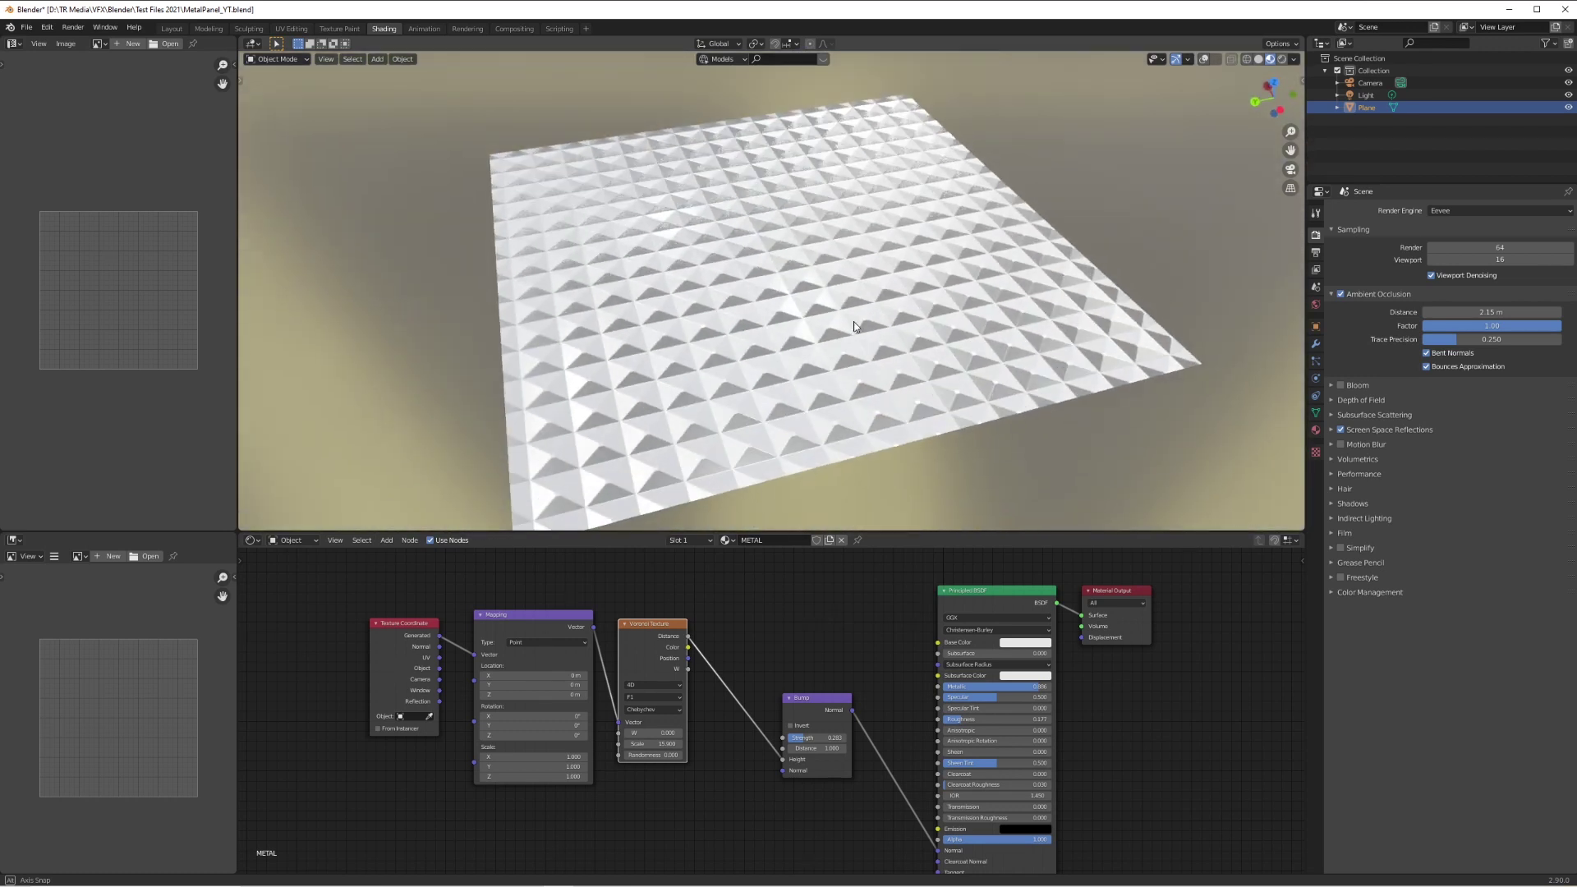
left_click(791, 726)
middle_click_drag(780, 376, 767, 379)
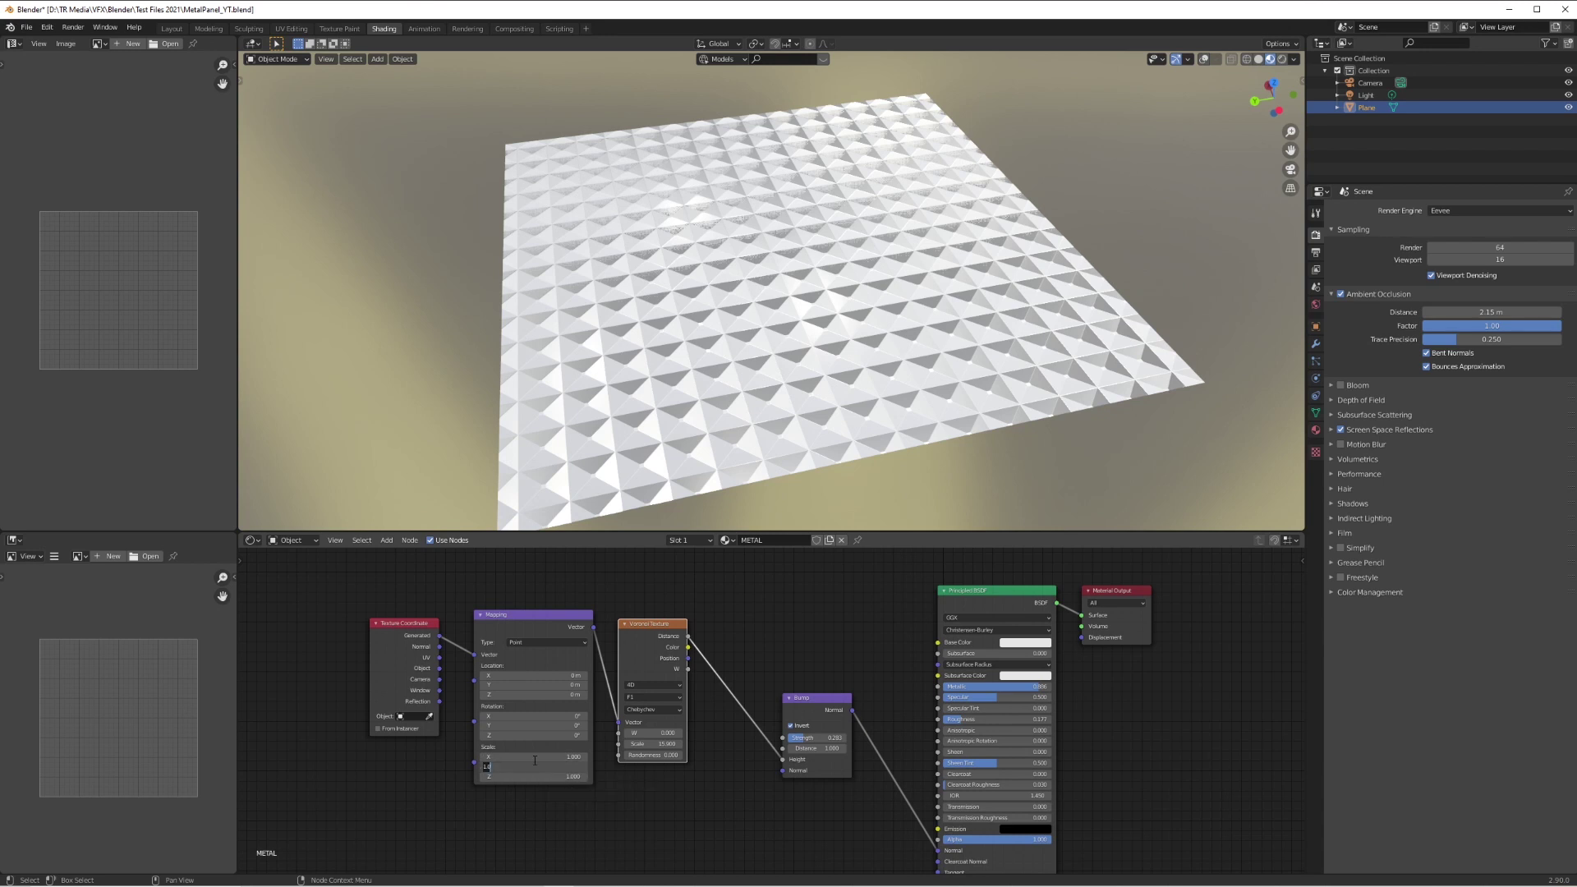
Step: Set the Mapping node's X scale to 2
key("Return")
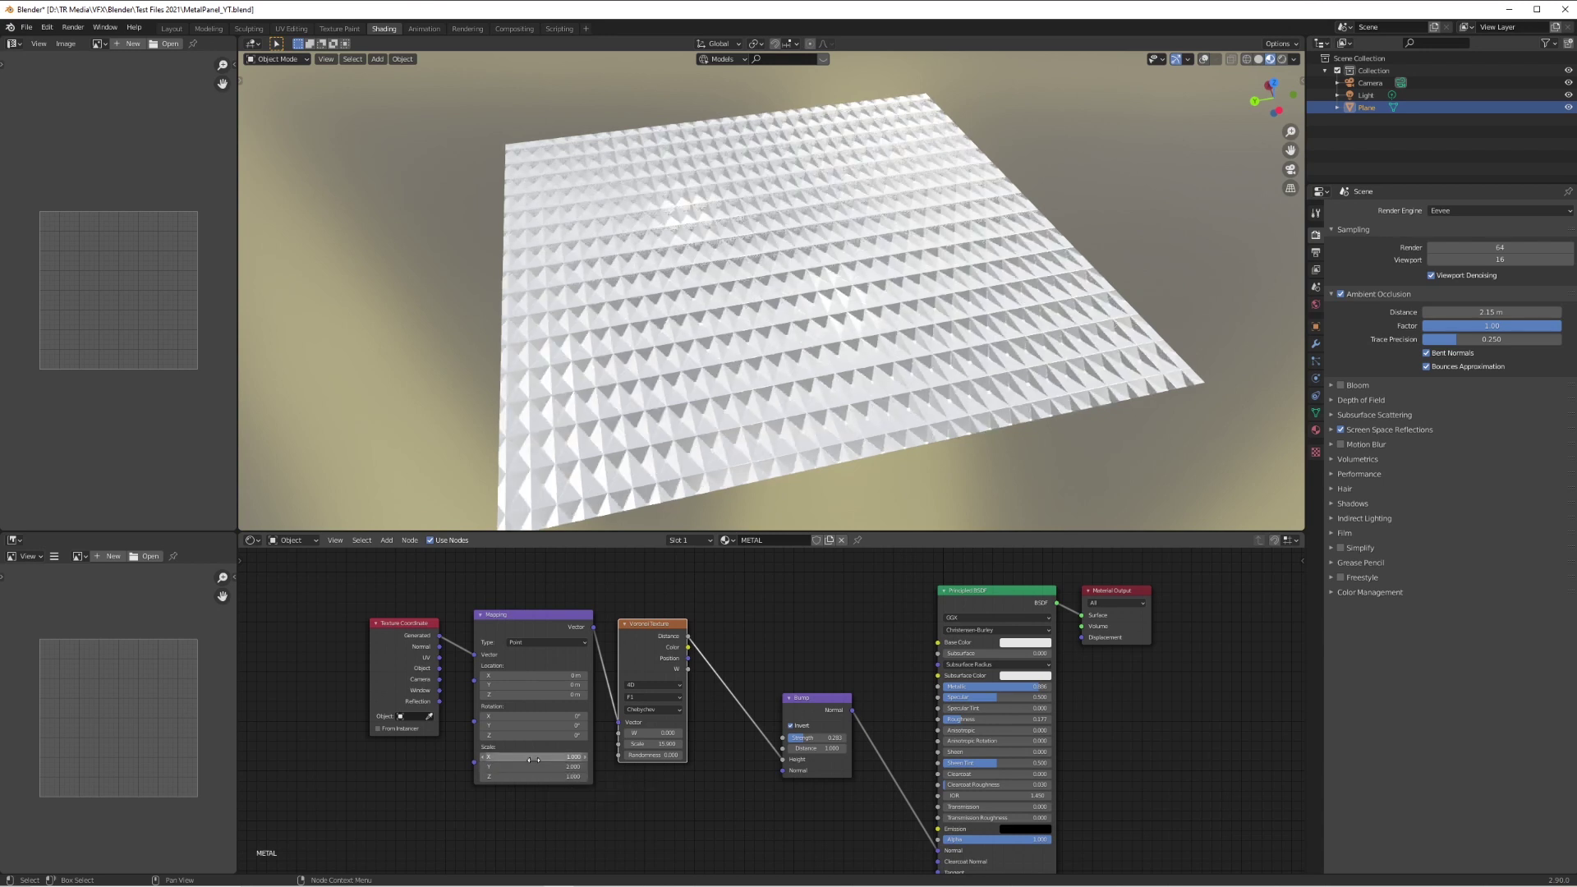
middle_click_drag(788, 312, 872, 283)
Step: Reduce the Voronoi Texture's Scale for larger panels and raise its Randomness slightly
left_click_drag(662, 743, 604, 743)
middle_click_drag(904, 293, 739, 334)
left_click_drag(640, 755, 667, 755)
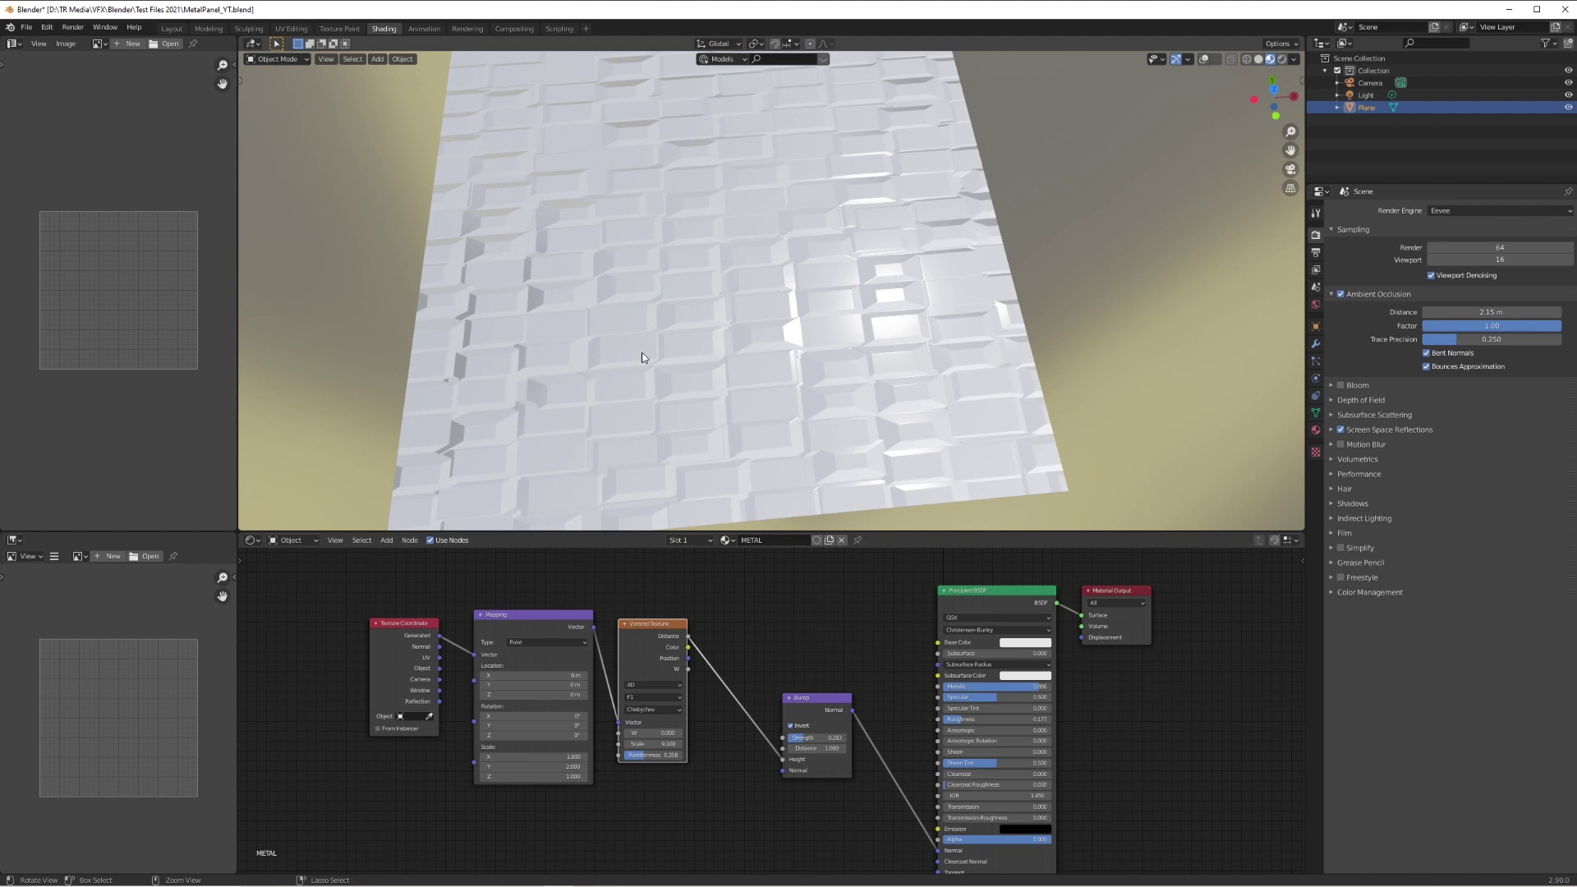
middle_click_drag(888, 292, 864, 315)
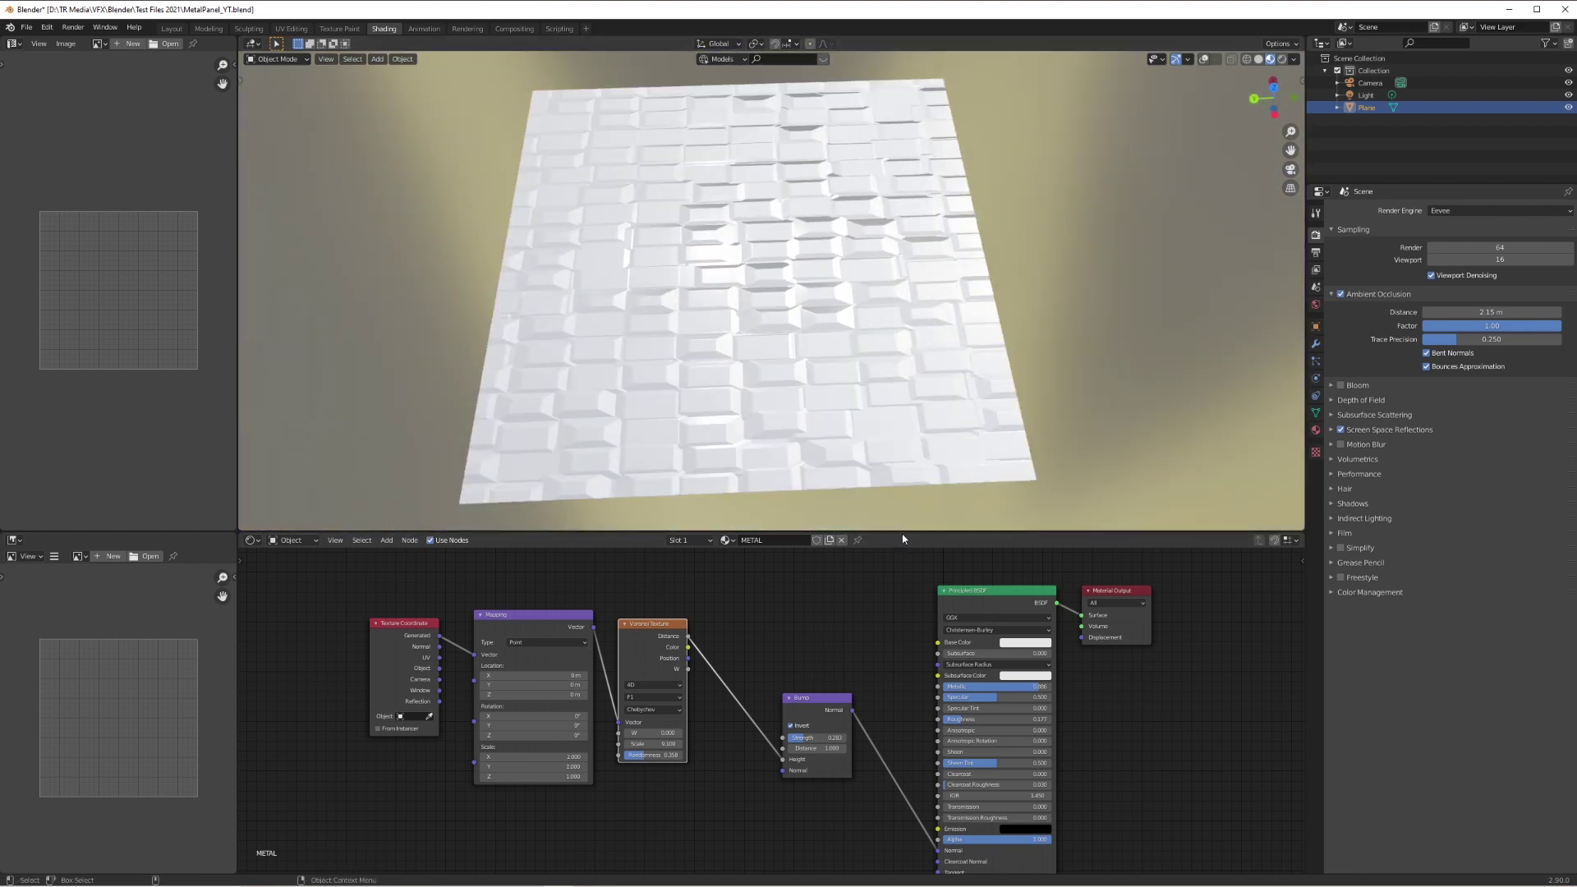
Step: Darken the Principled BSDF's Base Color to grey and raise the Voronoi Texture's Randomness to 1
left_click(1027, 646)
left_click_drag(1083, 505, 1082, 542)
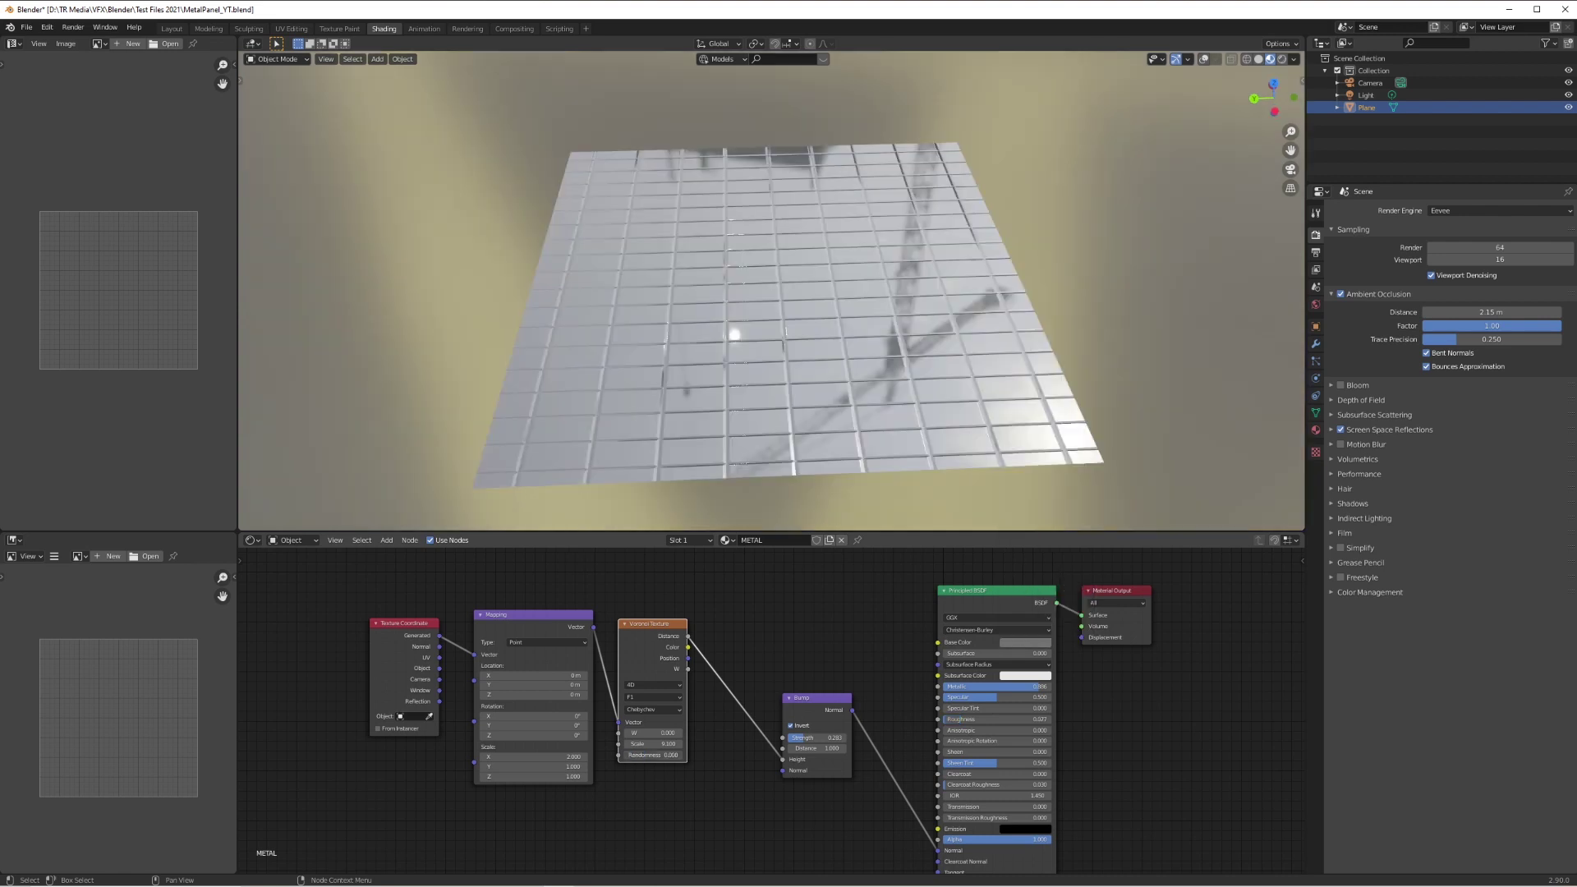
left_click_drag(629, 755, 685, 755)
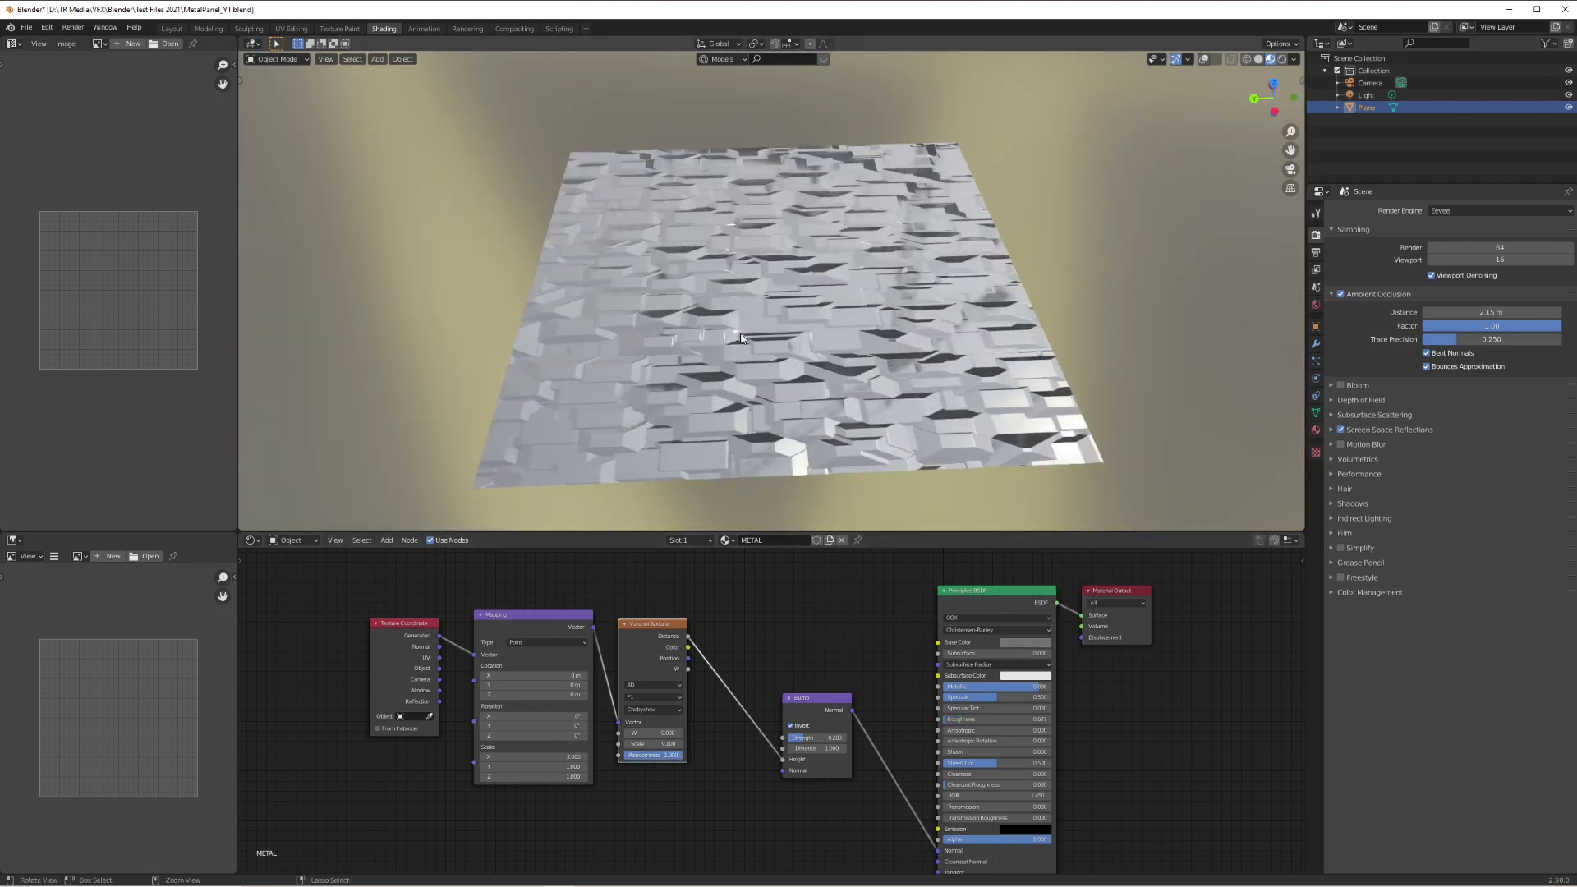
Step: Set the Voronoi Texture's Randomness to 0 for a regular panel grid and fine-tune its Scale
middle_click_drag(756, 386, 756, 321)
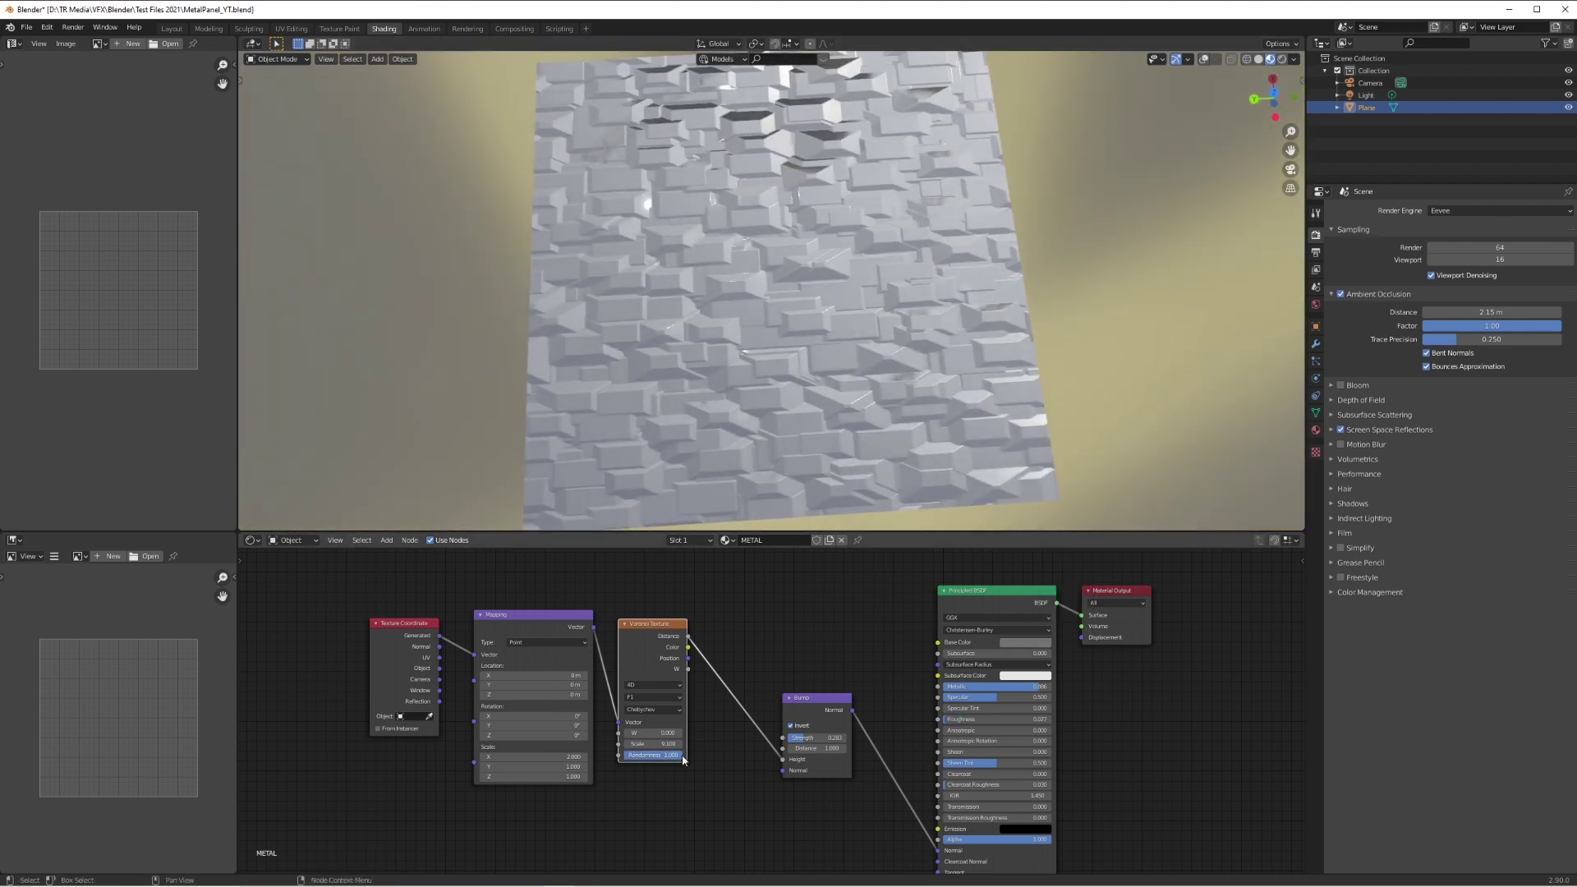
left_click_drag(682, 760, 626, 755)
middle_click_drag(735, 463, 780, 321)
scroll(786, 338, "up", 4)
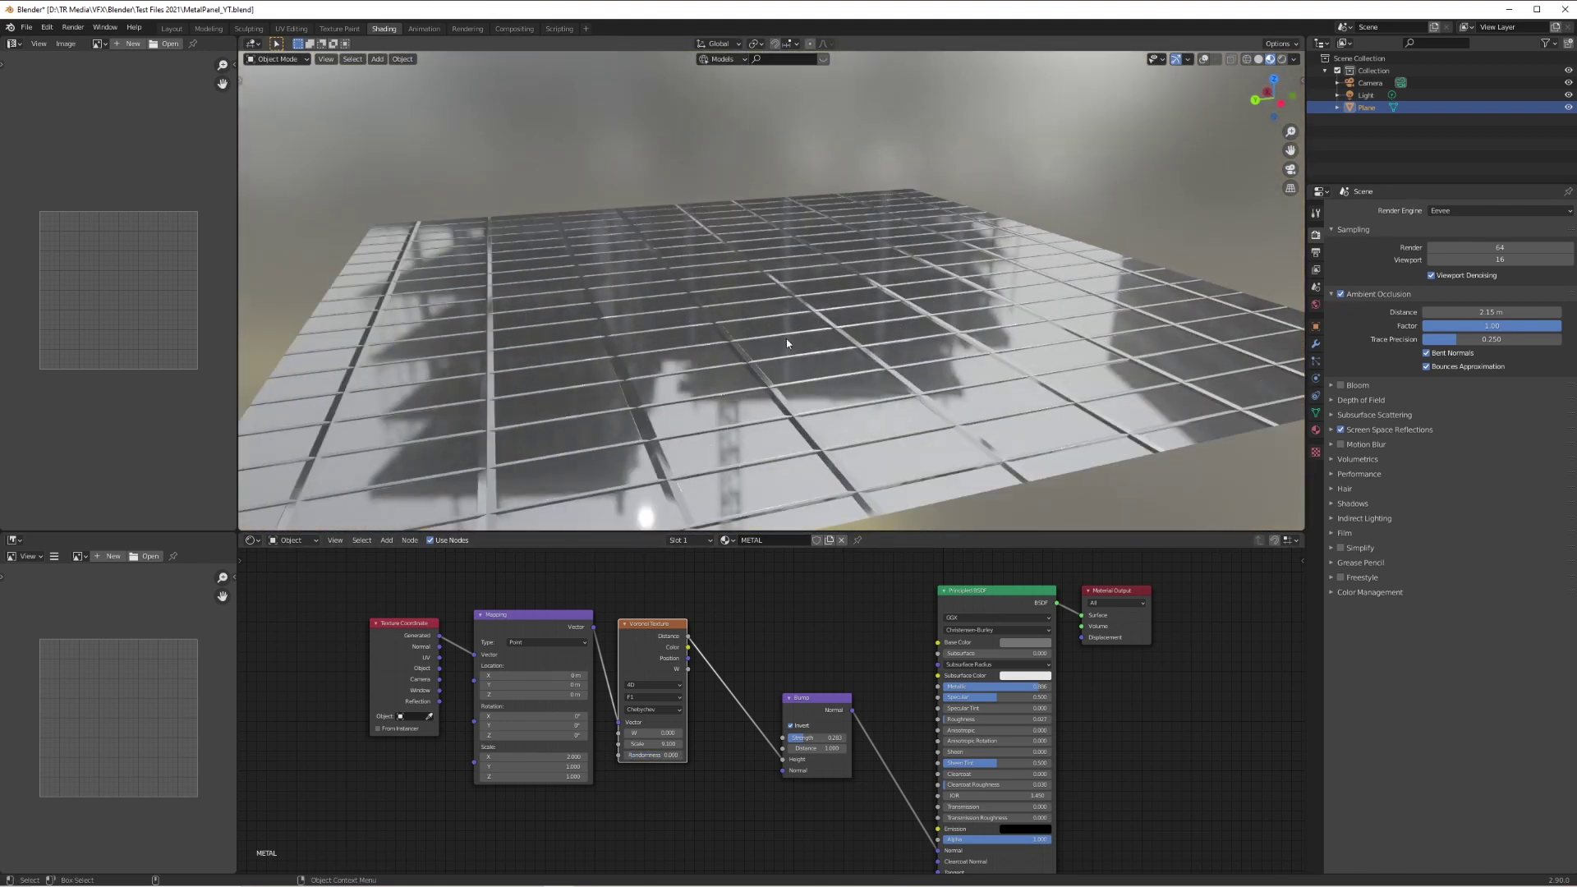
middle_click_drag(852, 367, 879, 276)
mouse_move(653, 743)
left_mouse_down()
mouse_move(714, 743)
mouse_move(657, 743)
left_mouse_up()
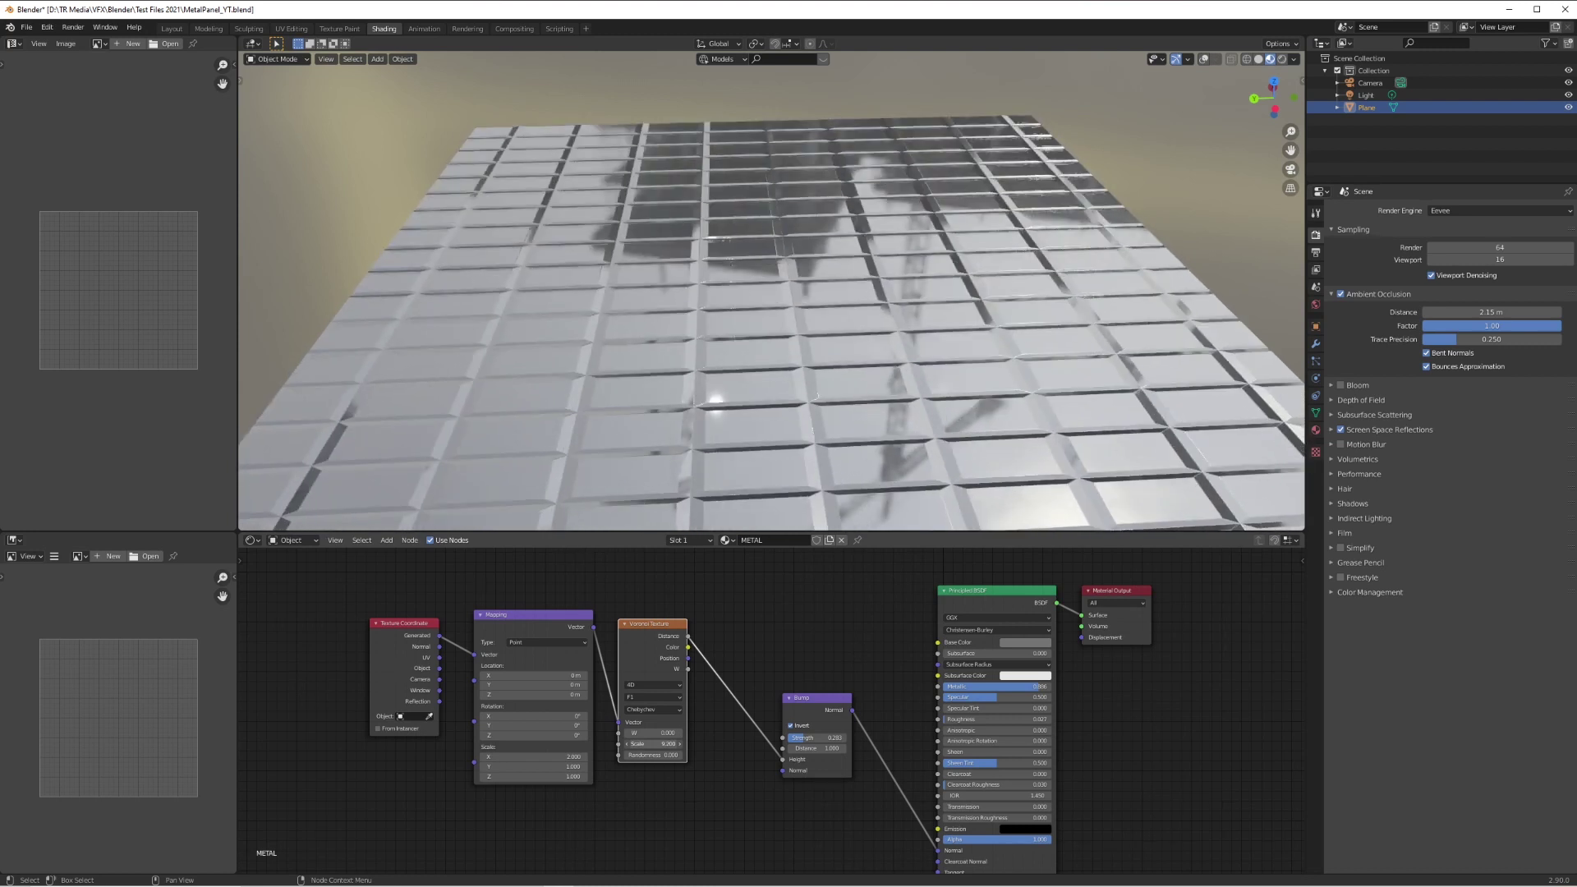
Step: Toggle the Bump node's Invert option to compare the panel relief
left_click(791, 726)
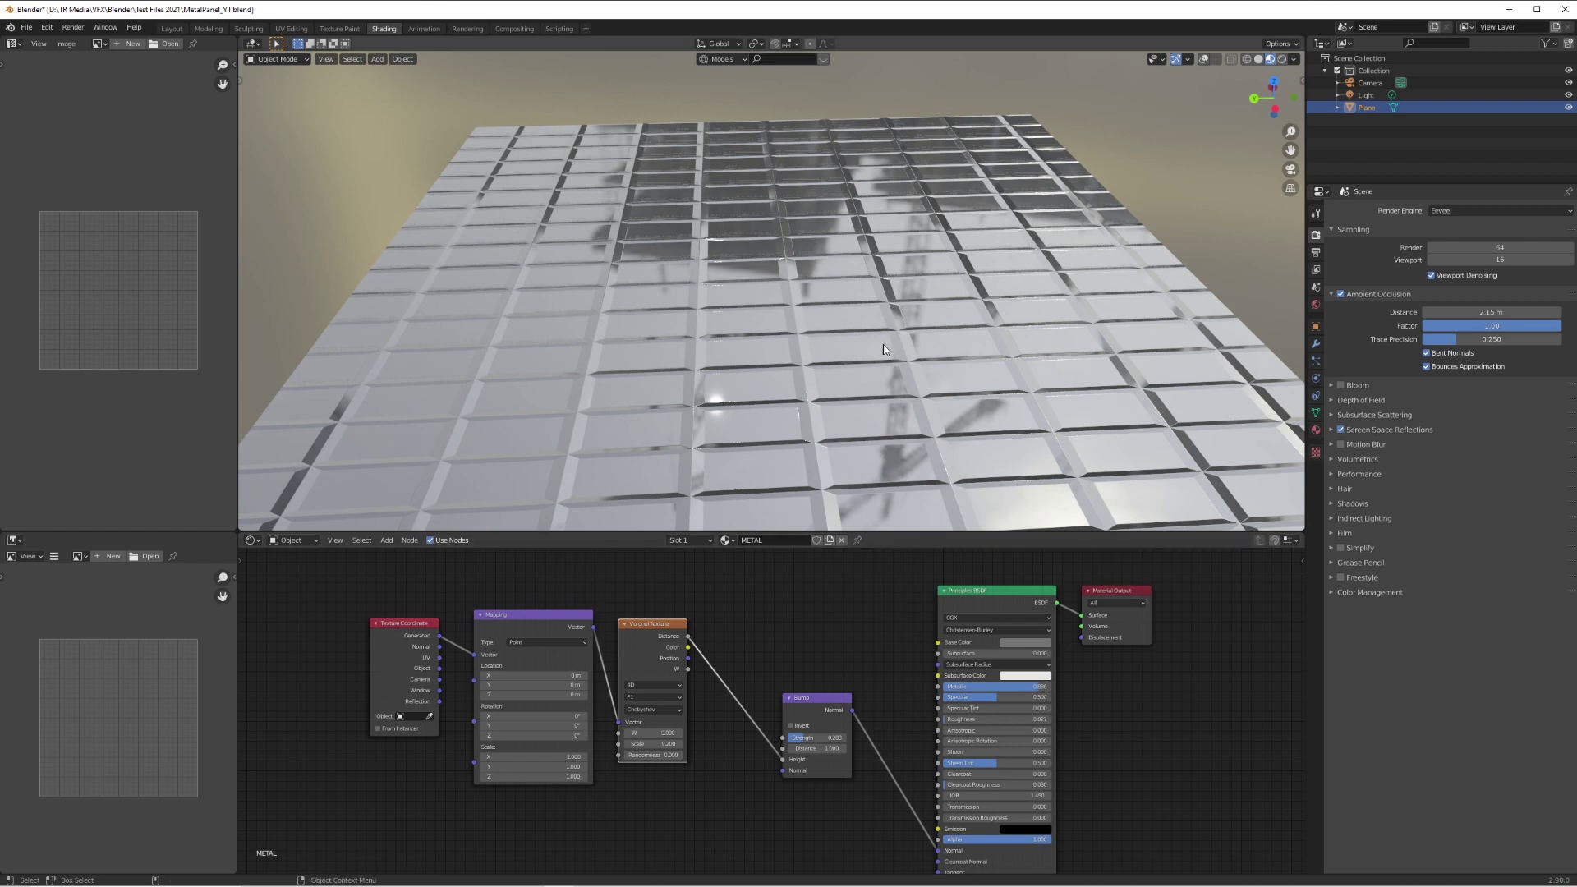
middle_click_drag(887, 345, 928, 293)
scroll(983, 254, "down", 3)
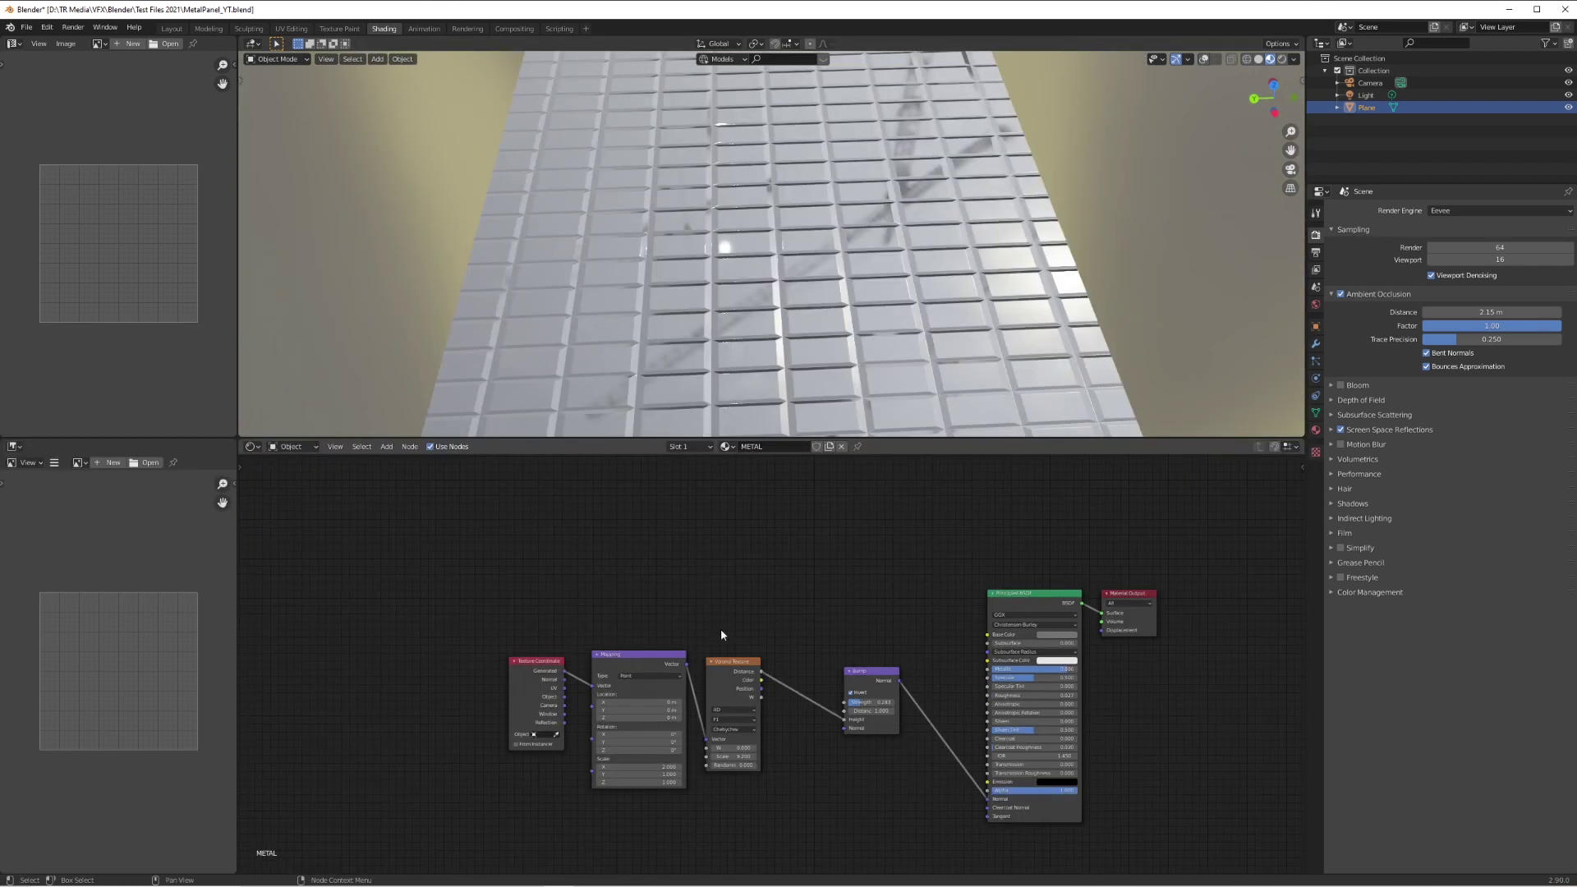
Step: Move the Texture Coordinate, Mapping and Voronoi Texture nodes away from the Bump node and disconnect the Voronoi link to it
left_click_drag(762, 632, 445, 734)
left_click_drag(633, 657, 547, 673)
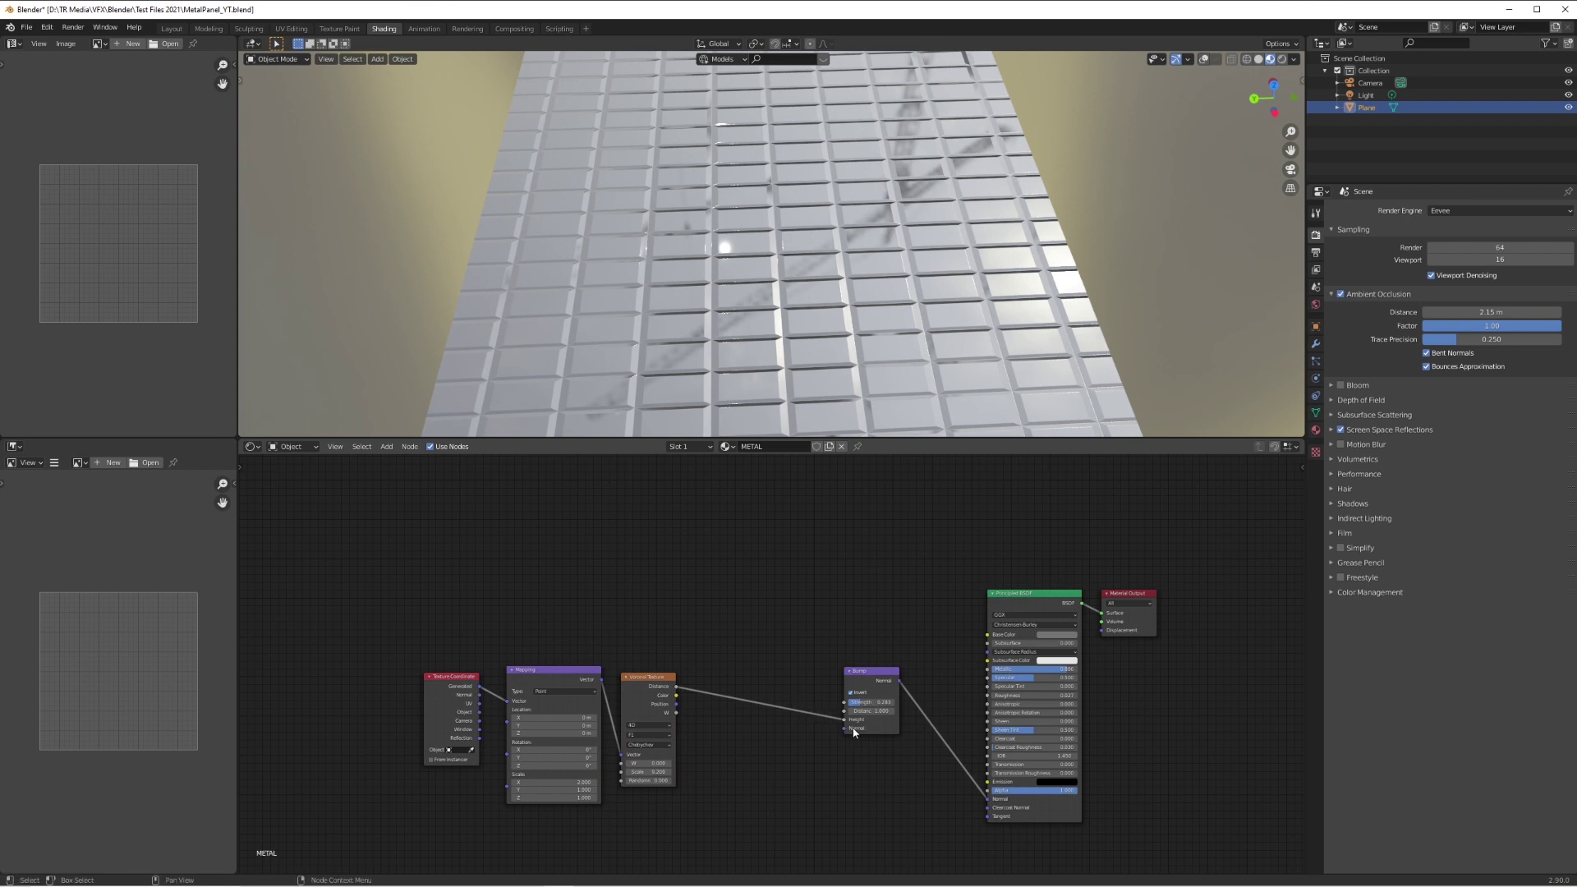
left_click_drag(799, 705, 635, 521)
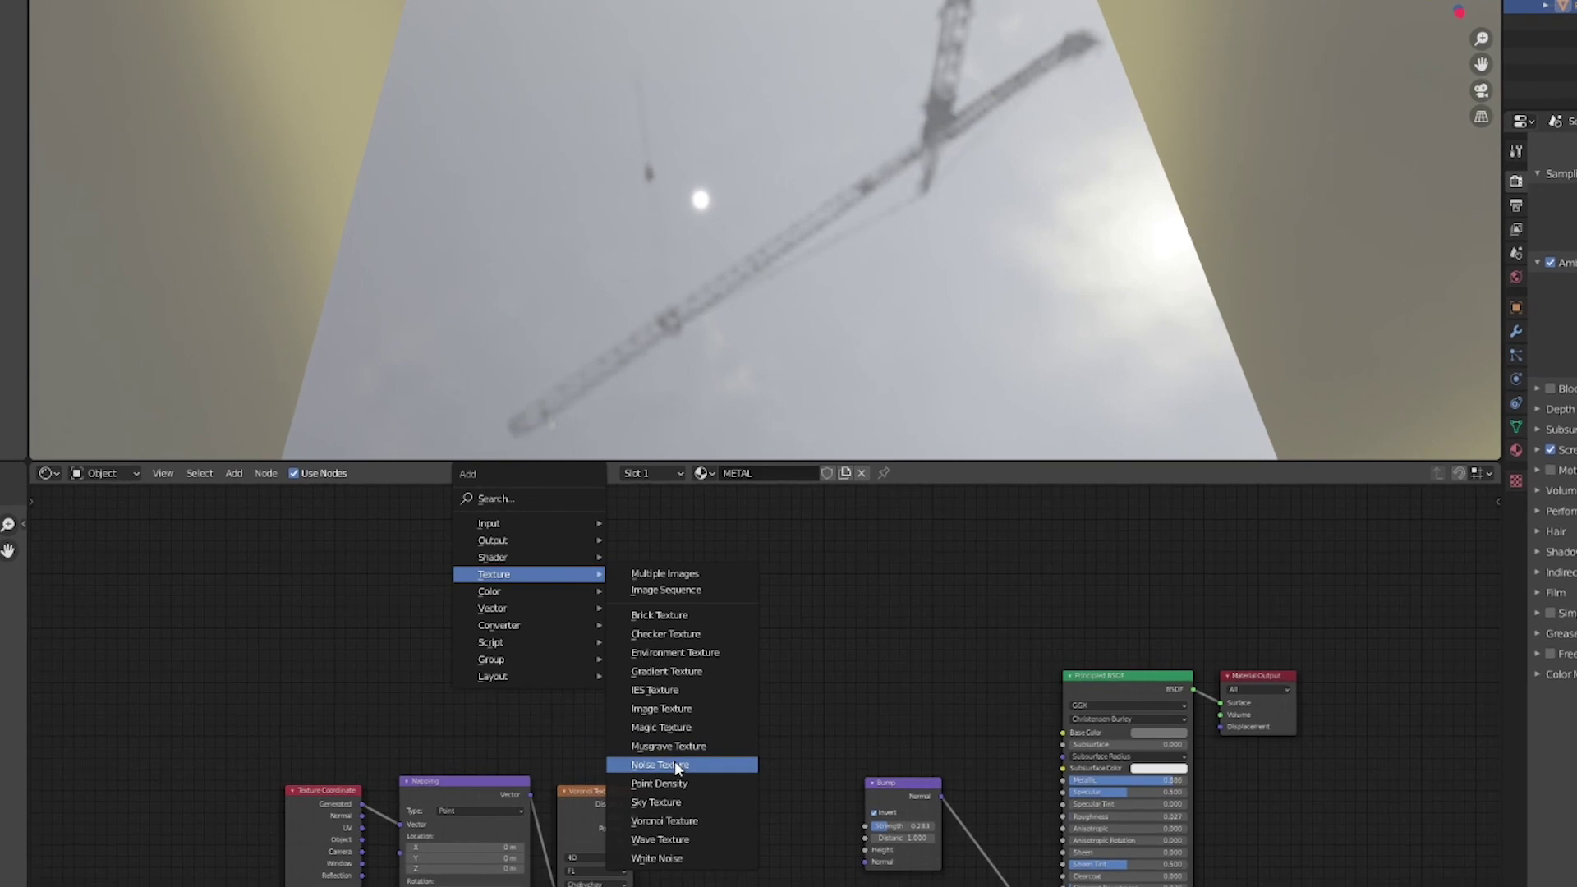
Step: Add a Noise Texture above the Voronoi chain and connect its Fac output to the Bump node's Height
left_click(695, 657)
left_click(630, 636)
scroll(730, 670, "up", 1)
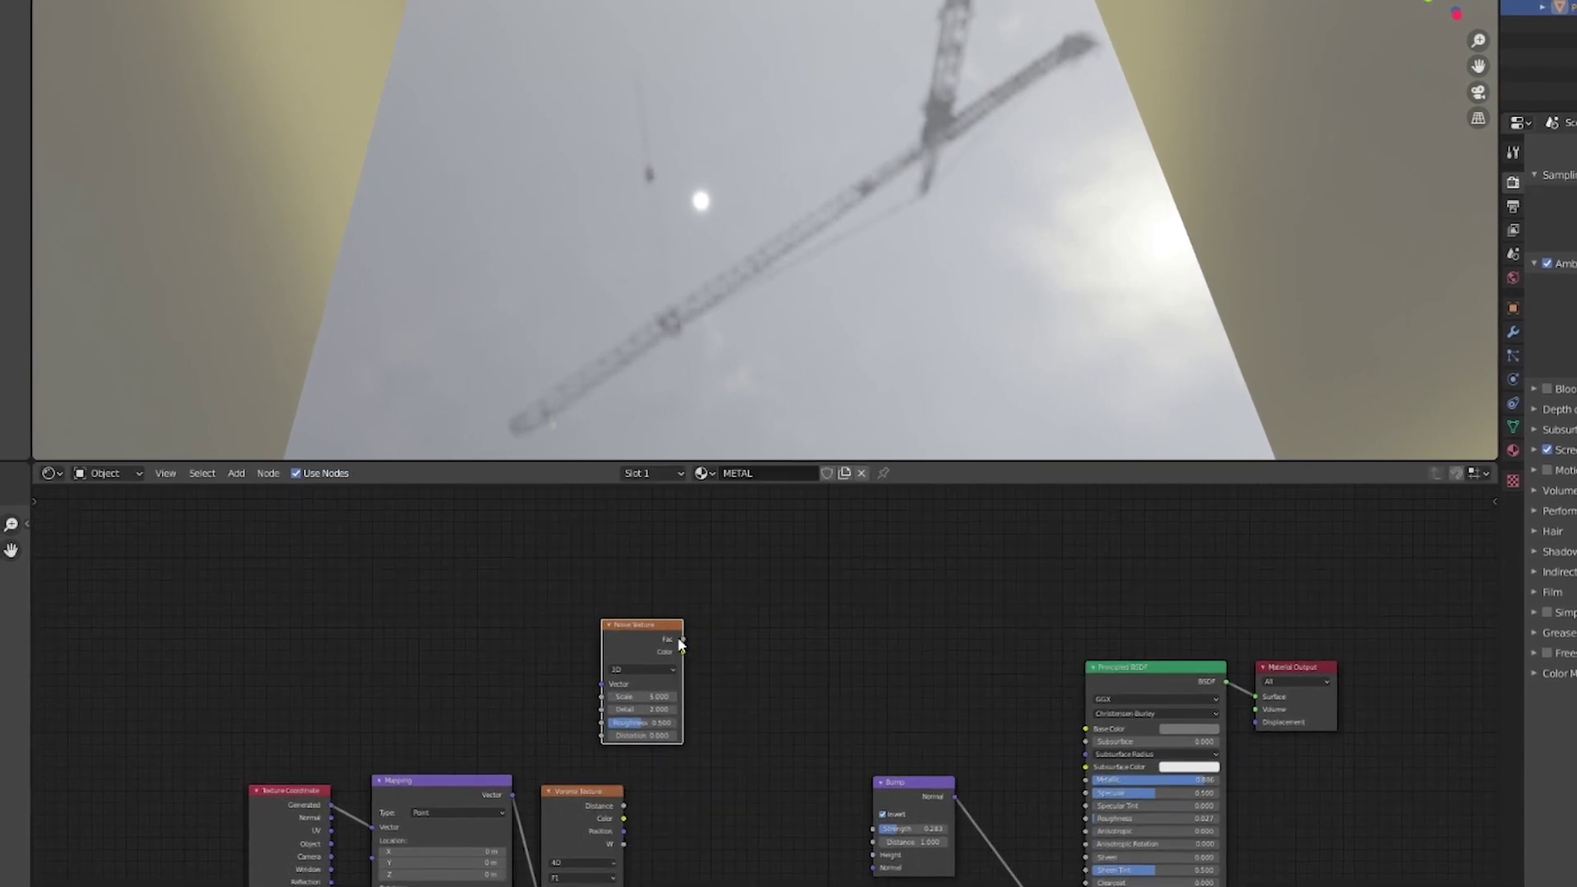
left_click_drag(683, 640, 873, 854)
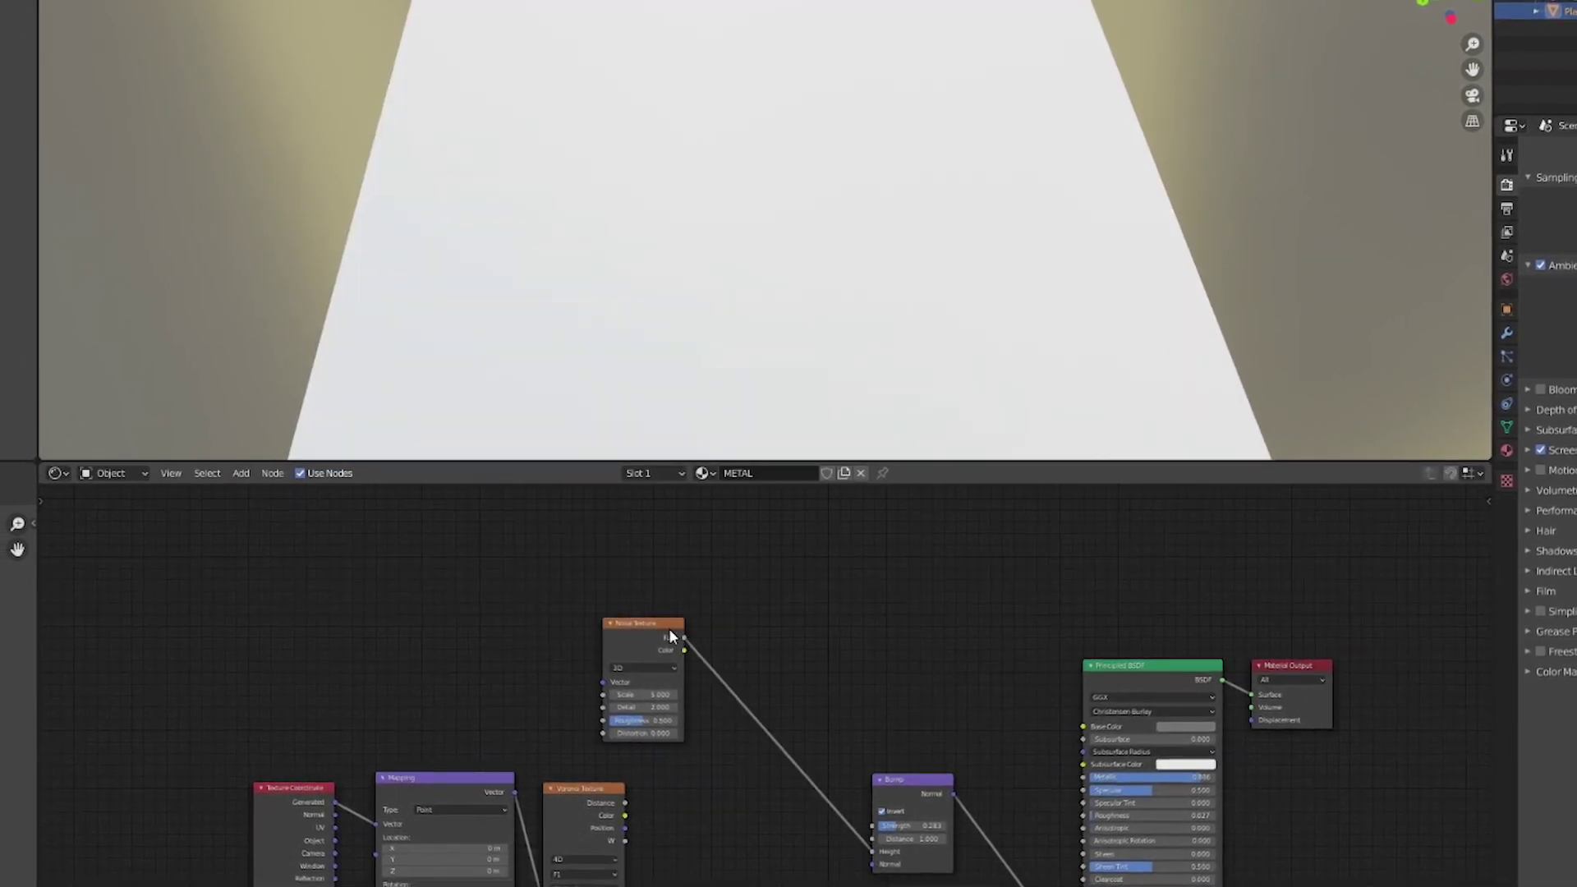
Step: Add linked Texture Coordinate and Mapping nodes to the Noise Texture and place them clear of it
key("ctrl+t")
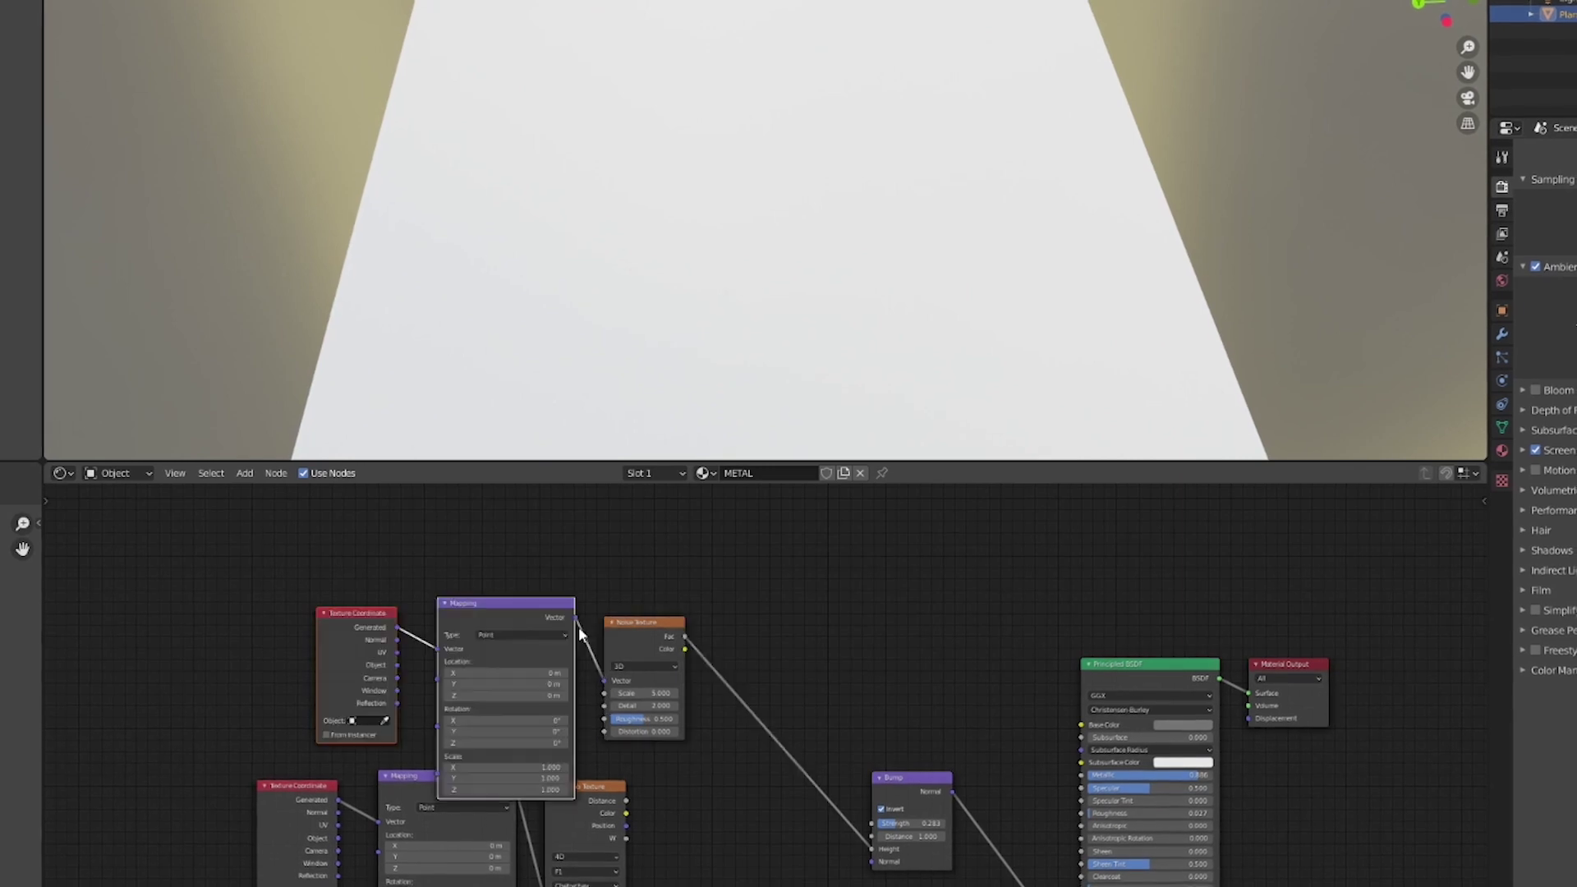
key("g")
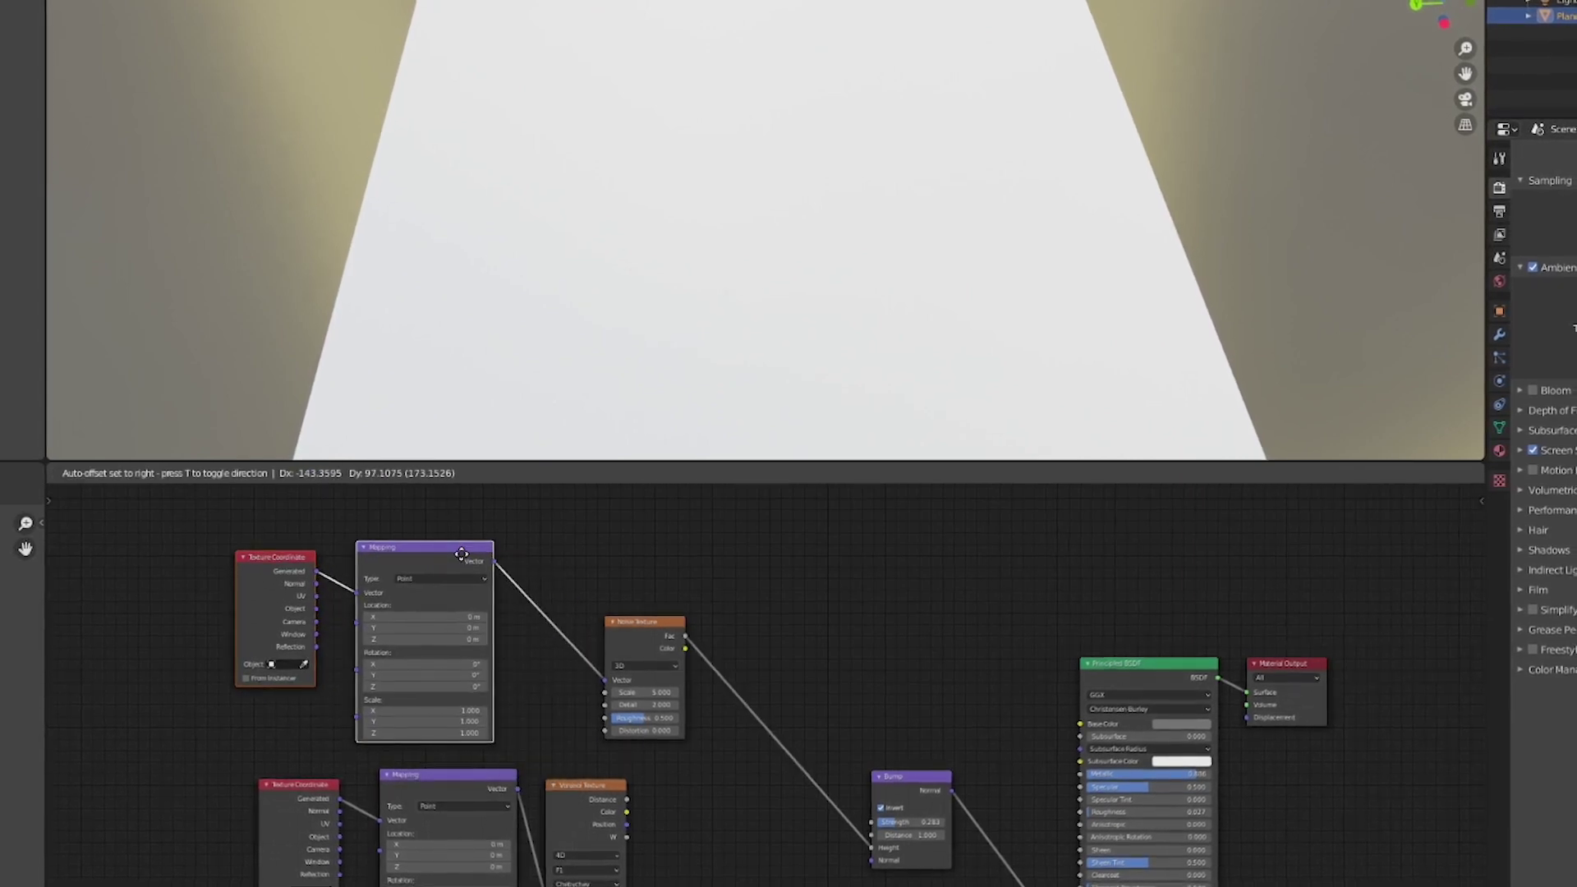
left_click(461, 553)
scroll(821, 628, "up", 2, "shift")
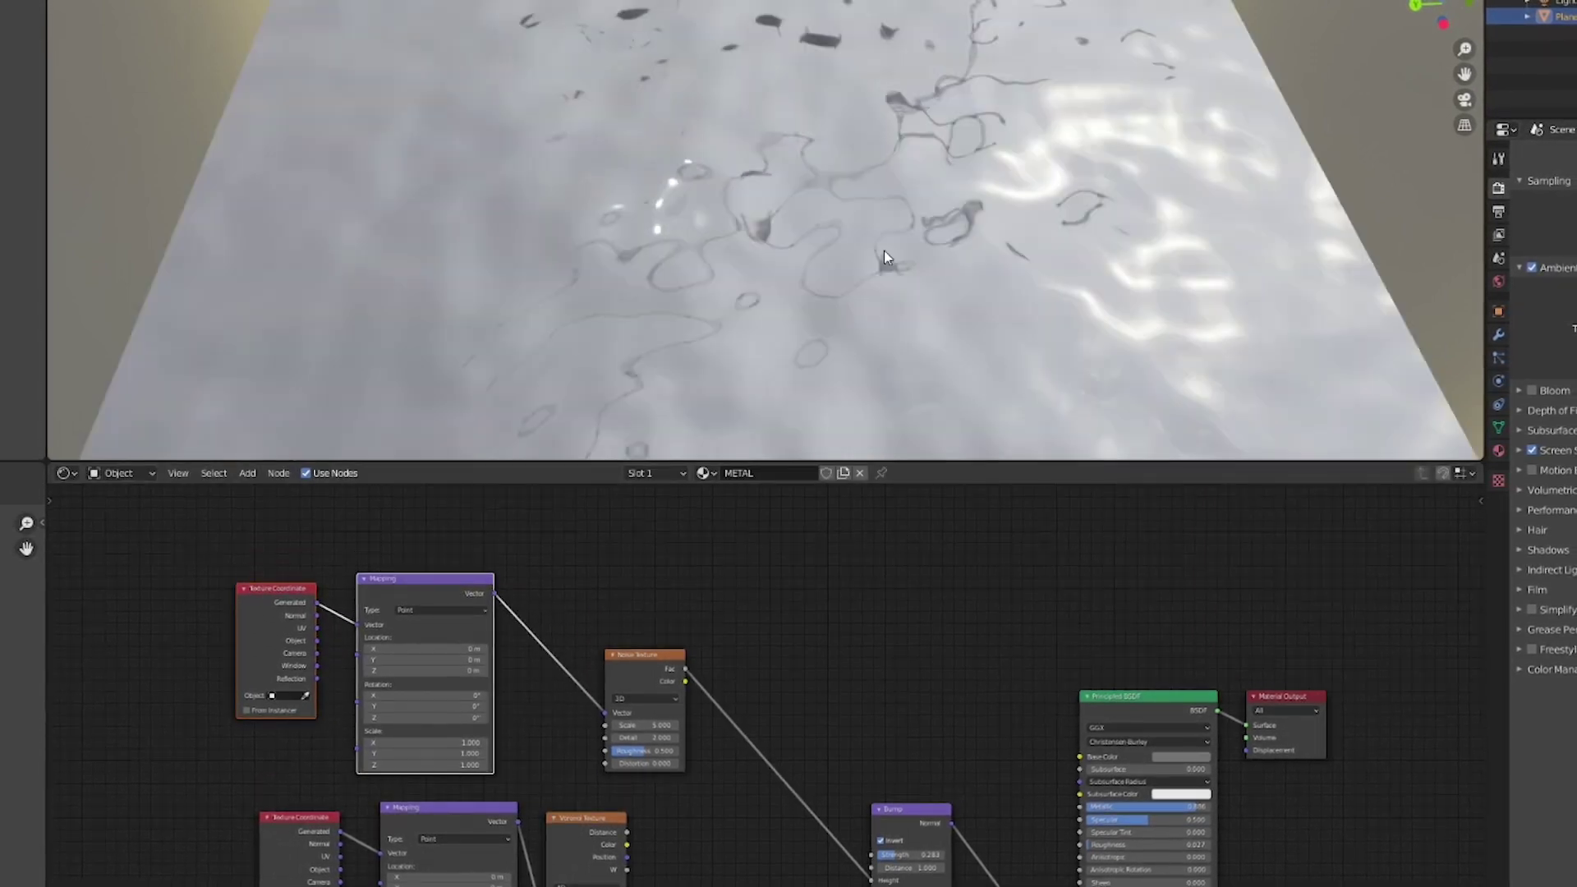
Step: Raise the Noise Texture's Scale, Detail and Roughness for a fine, grainy bump
middle_click_drag(883, 250, 903, 210)
left_click_drag(630, 725, 747, 725)
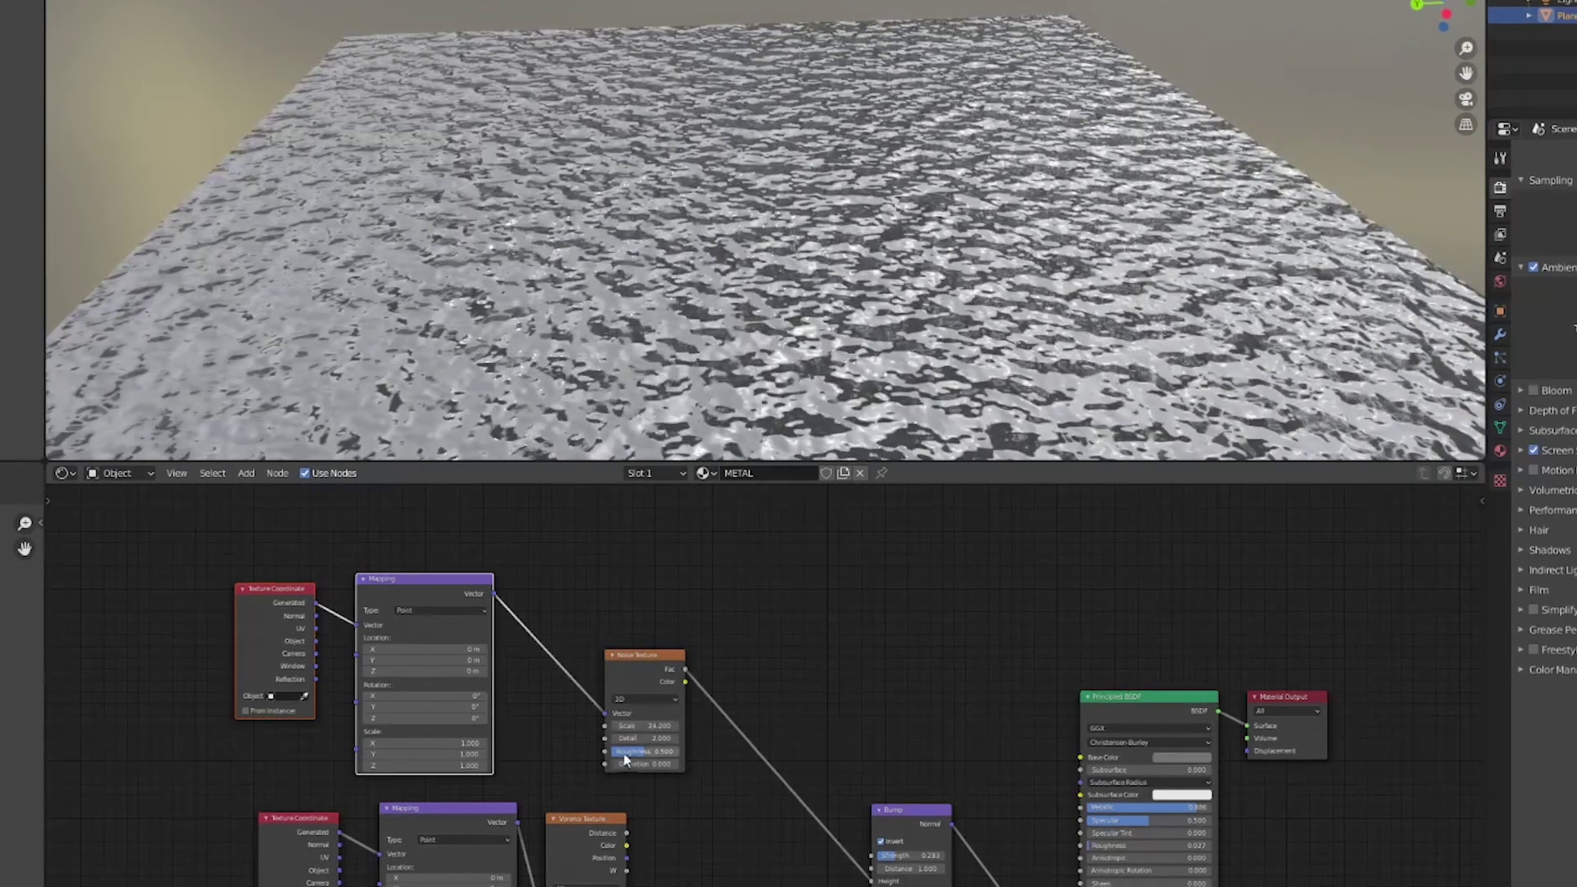
left_click_drag(632, 738, 706, 754)
scroll(923, 344, "down", 4)
middle_click_drag(923, 343, 922, 285)
scroll(918, 355, "up", 4)
scroll(714, 637, "down", 2)
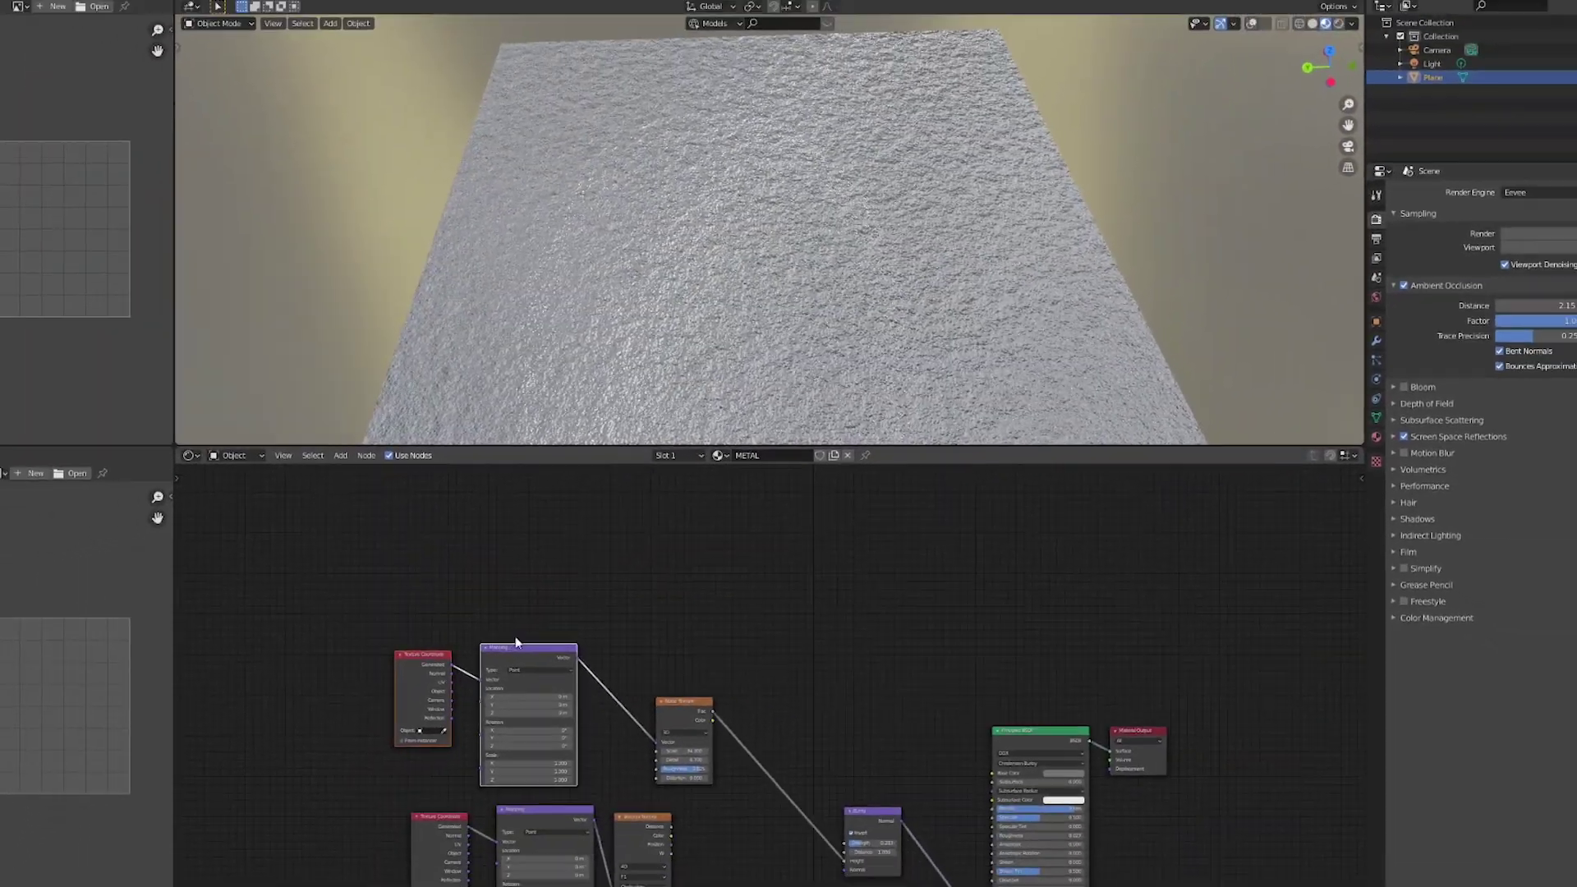
Step: Rearrange the noise chain's Texture Coordinate, Mapping and Noise Texture nodes to make room around them
left_click_drag(565, 621, 484, 784)
key("g")
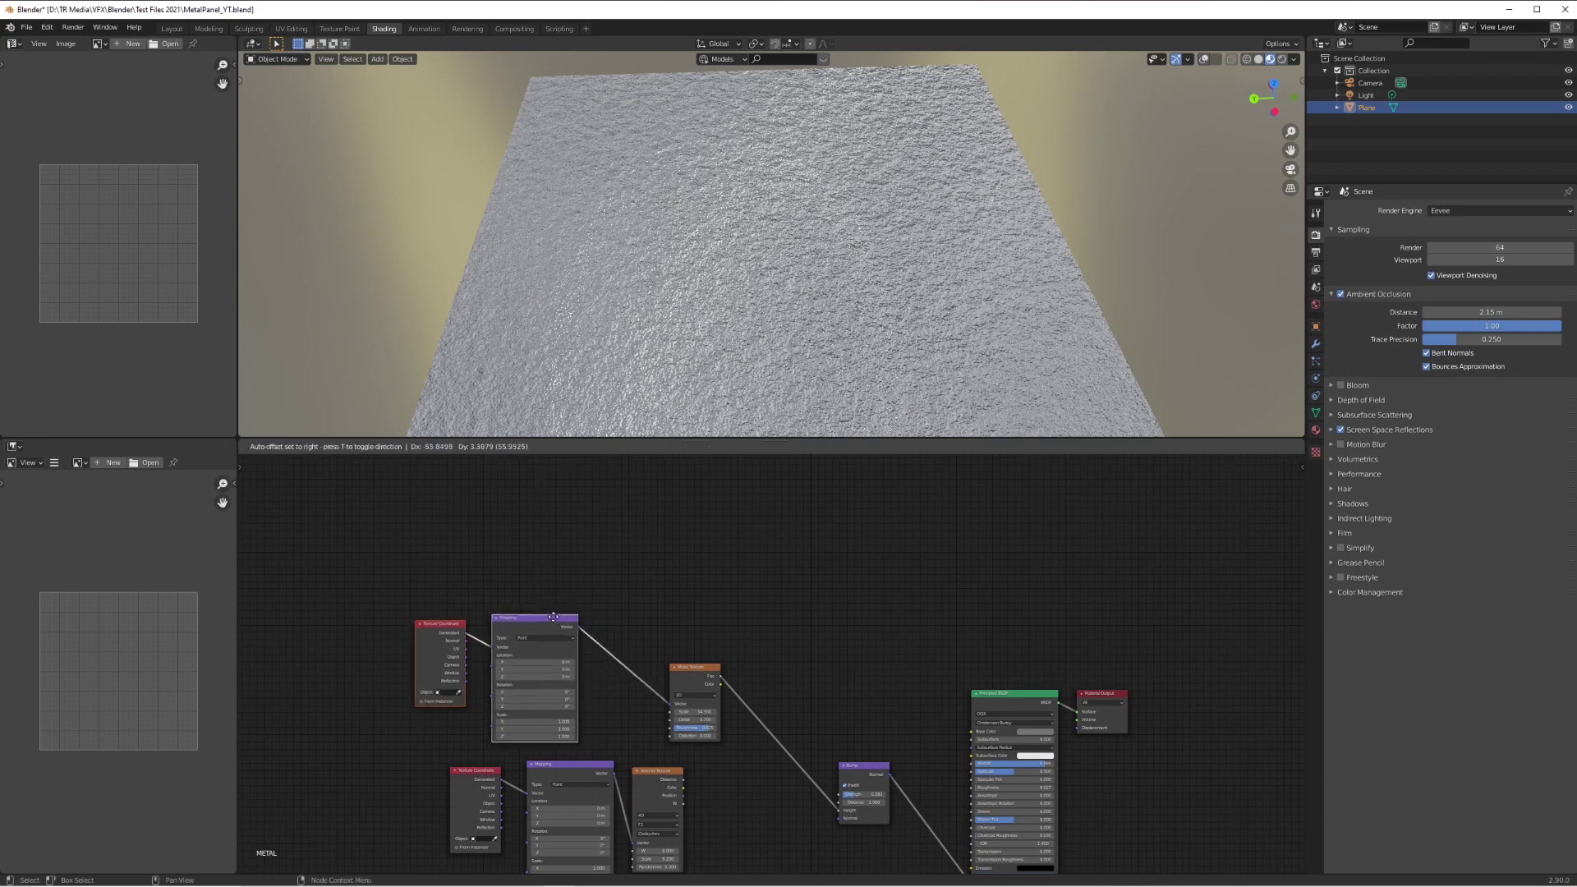
left_click(479, 784)
left_click_drag(715, 666, 740, 641)
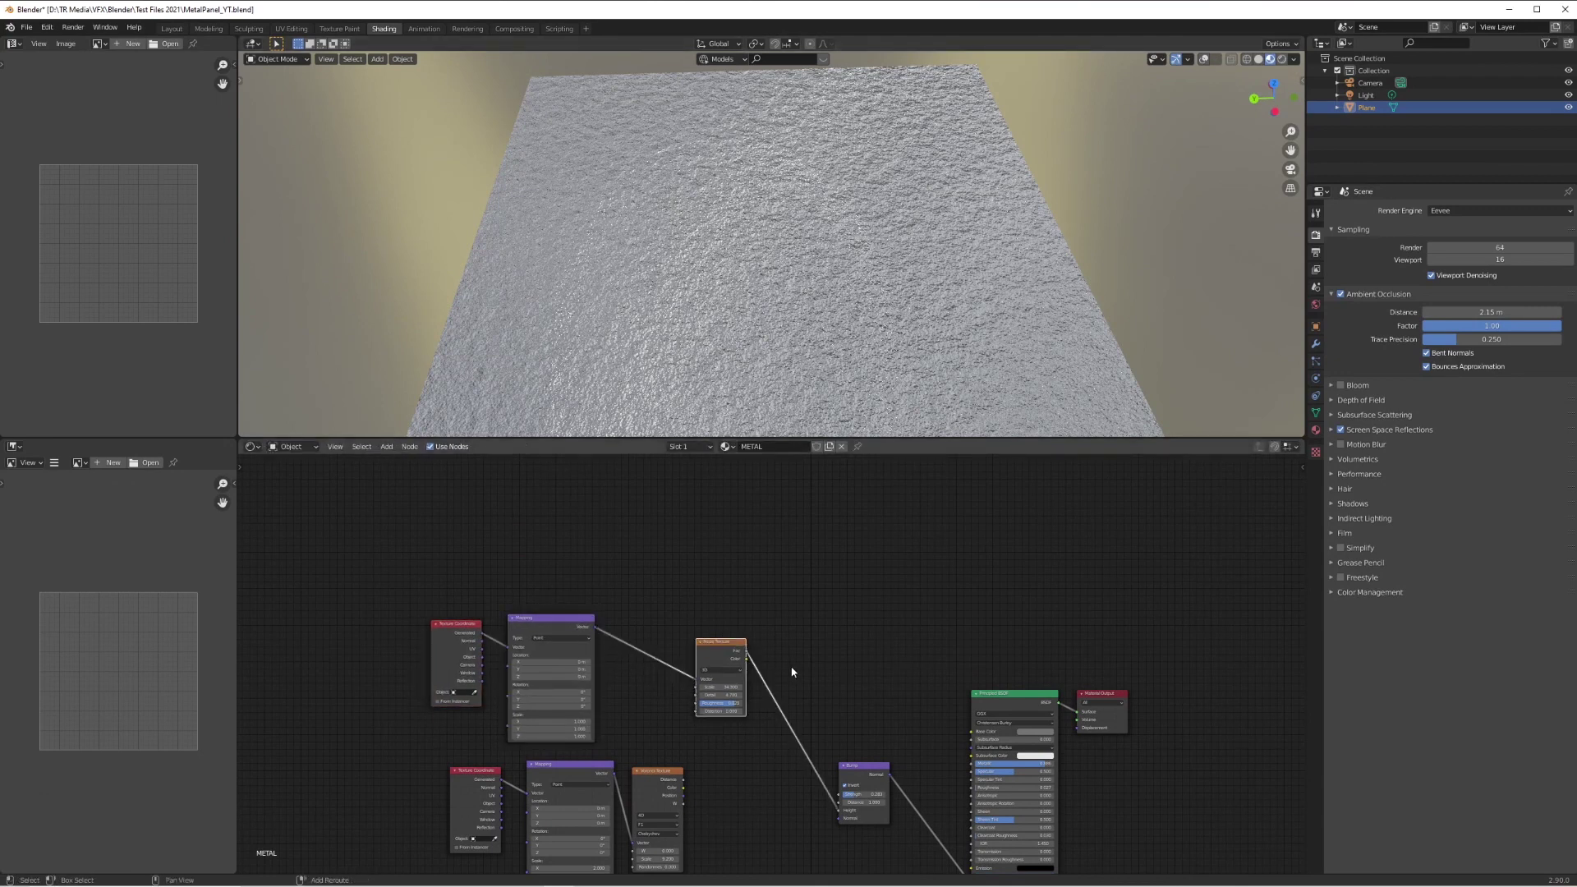
Step: Add a Musgrave Texture above the Noise Texture and a MixRGB node after it
left_click(858, 585)
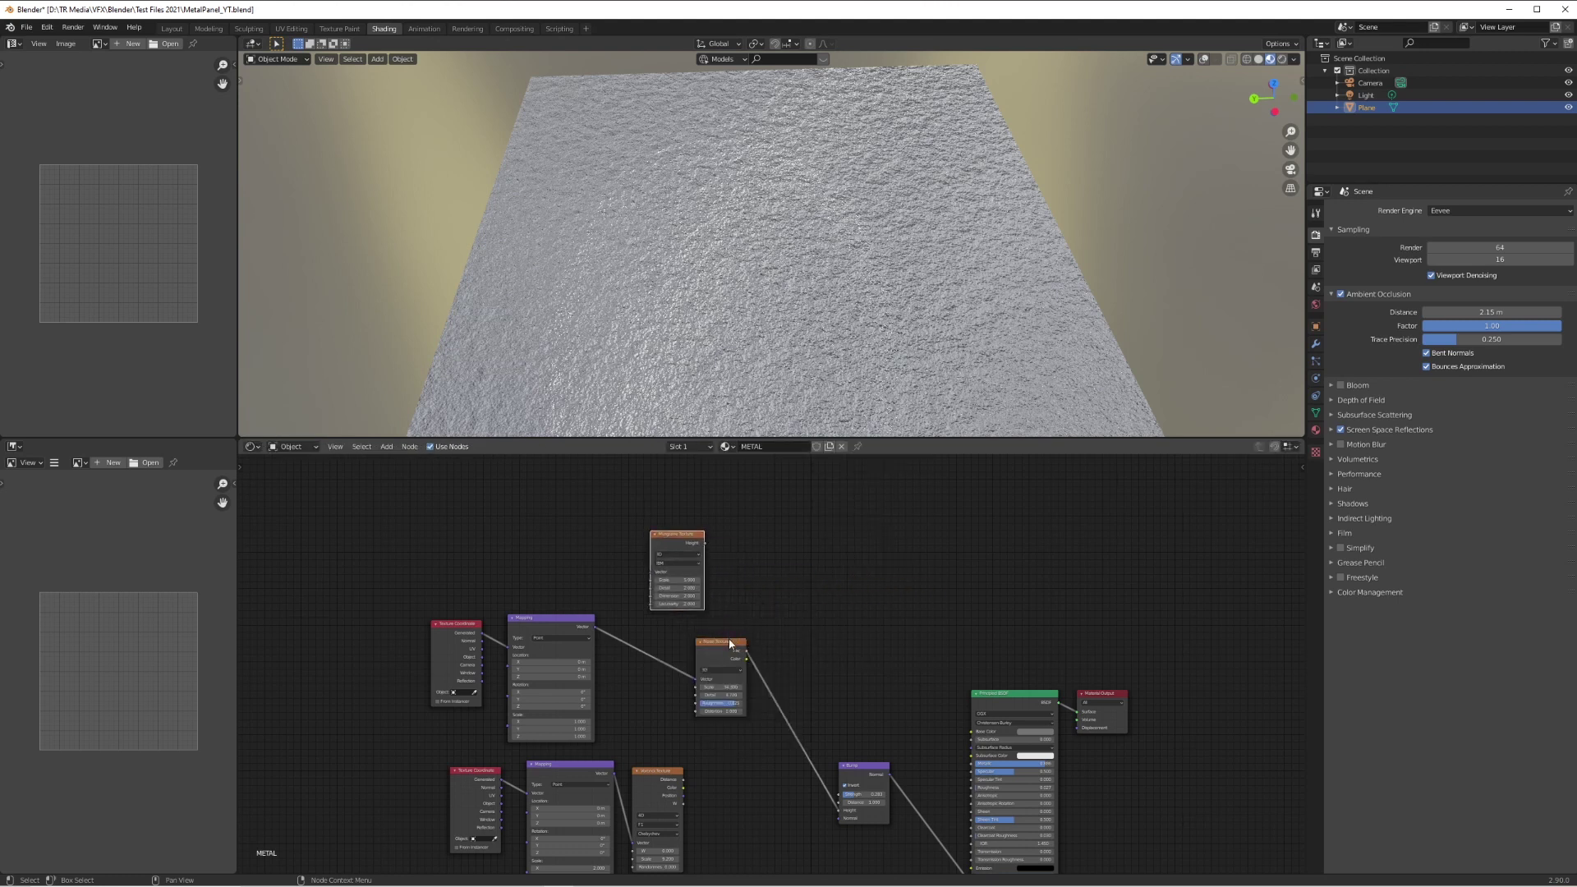
left_click_drag(735, 648, 719, 662)
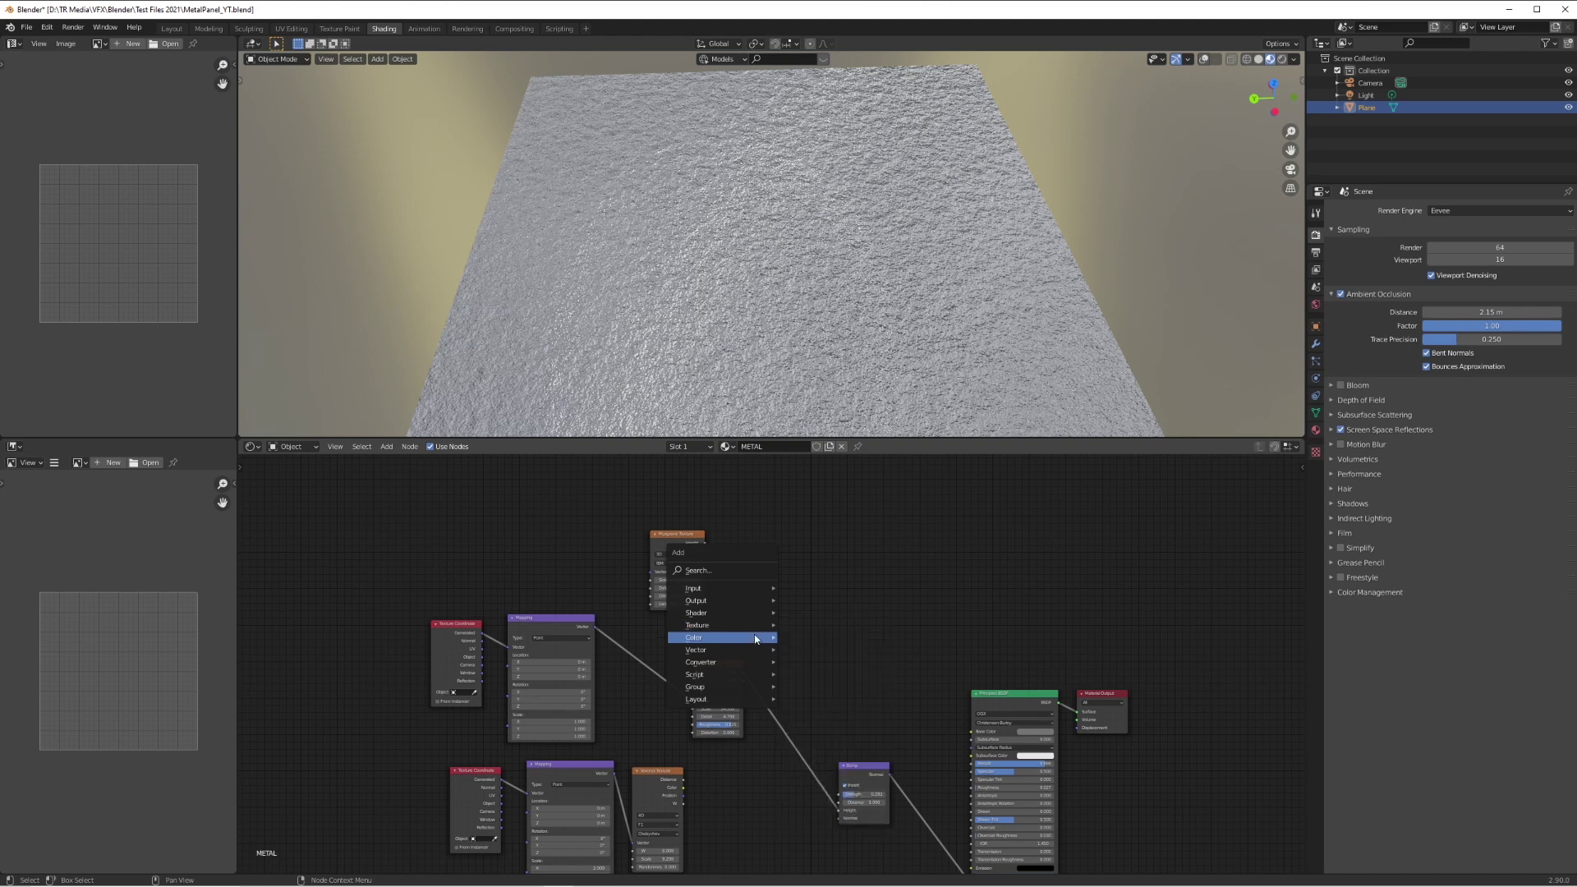
left_click(832, 704)
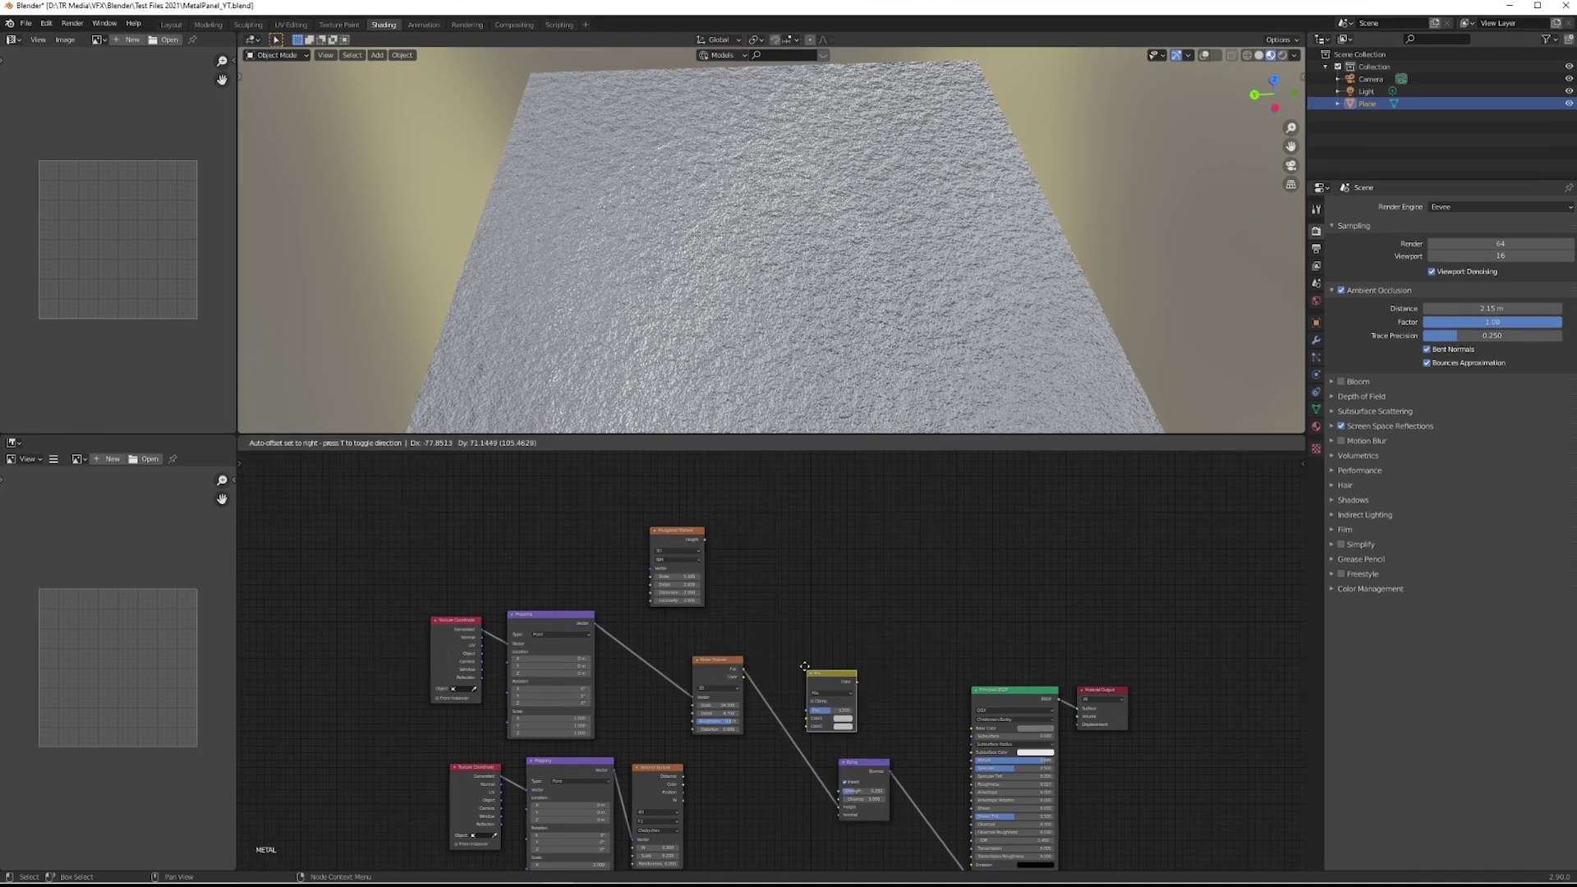
left_click(780, 613)
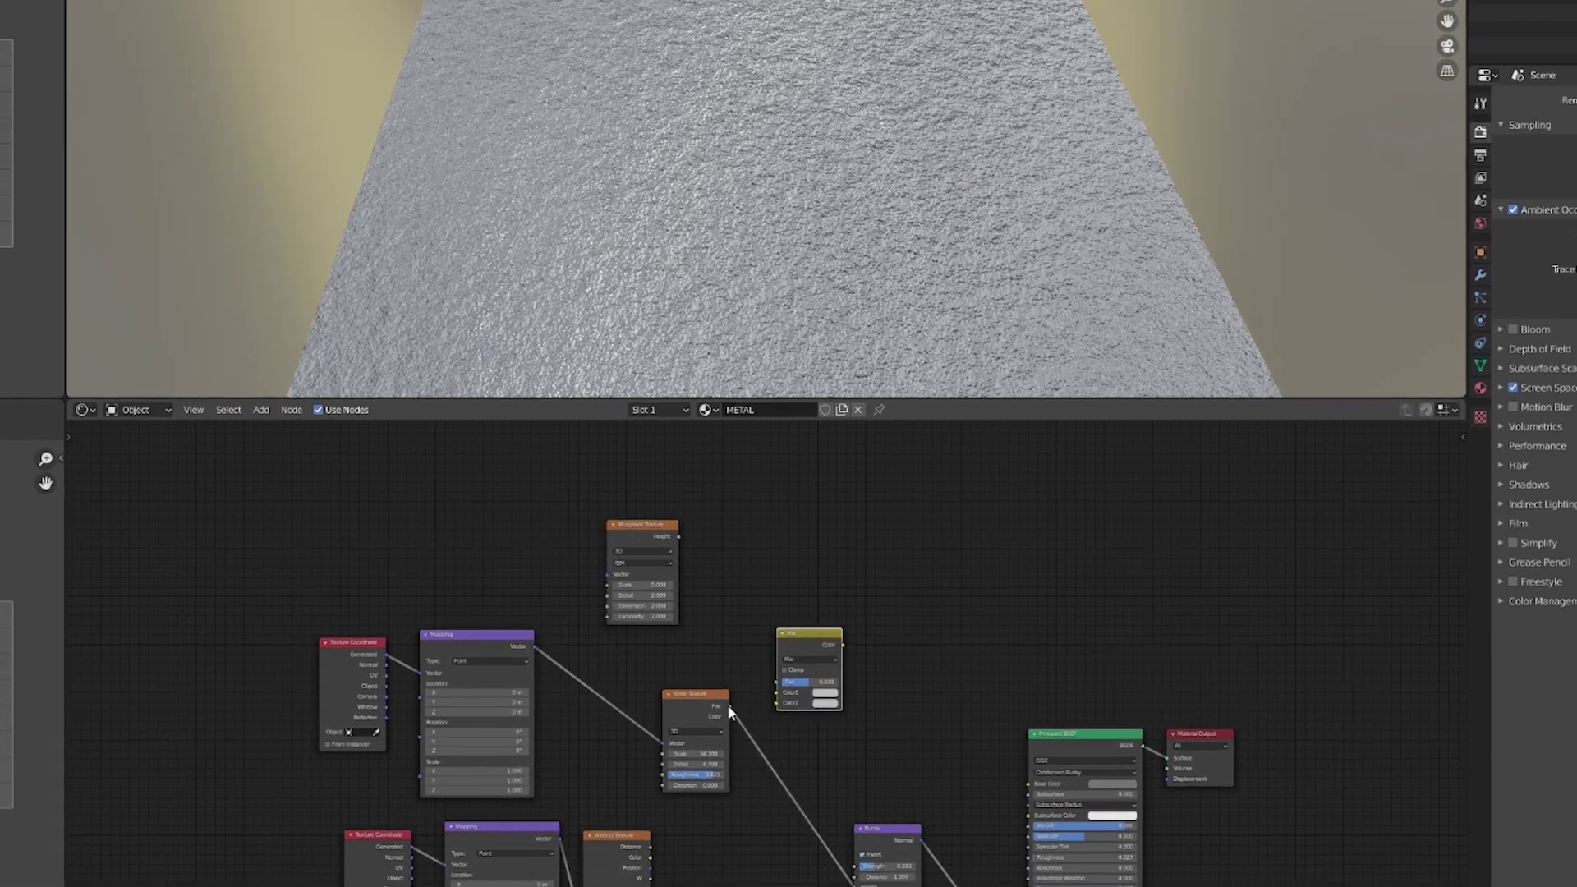
Step: Feed the MixRGB's Color1 from the Mapping vector and Color2 from the noise Fac, removing the noise link to the Bump Height
left_click_drag(728, 707, 776, 704)
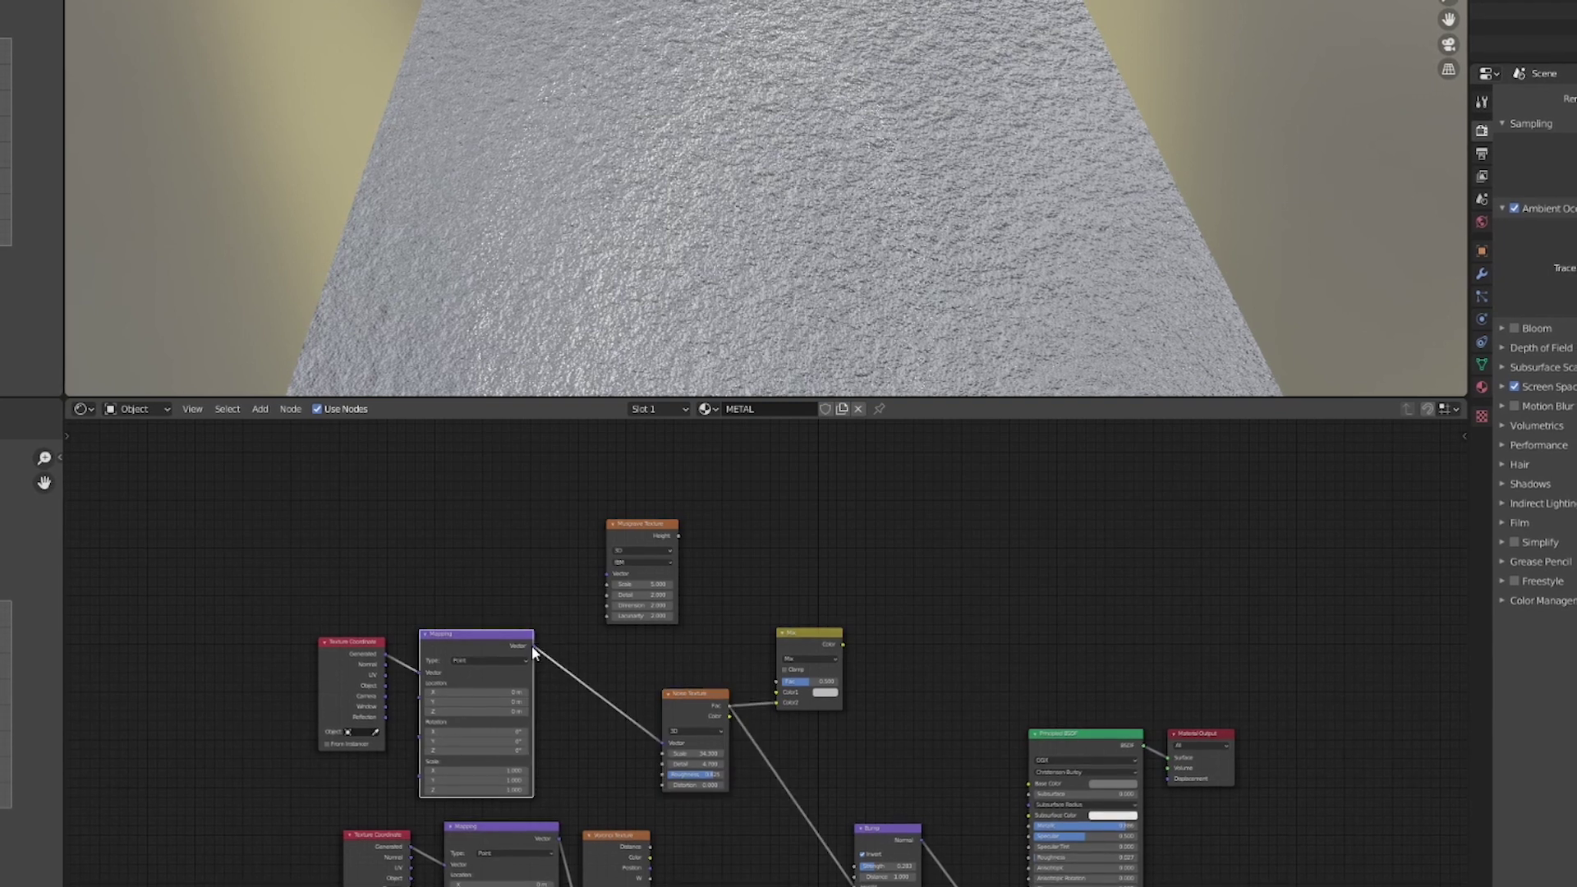
left_click_drag(530, 646, 779, 700)
left_click_drag(853, 883, 759, 800)
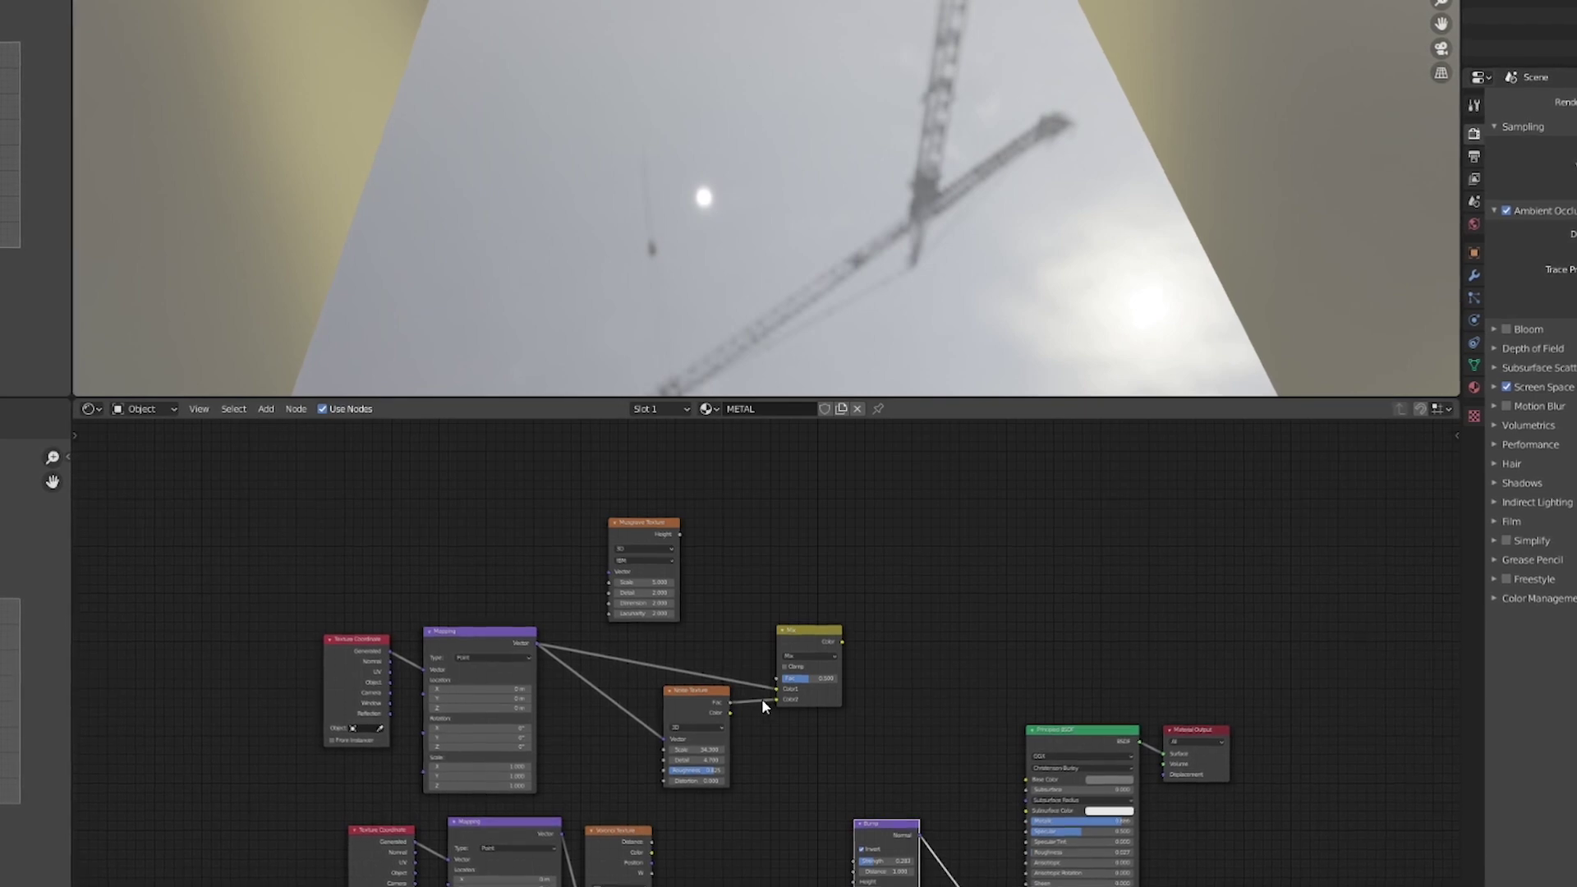
Step: Link the mapped Musgrave Texture's Height to the MixRGB Fac, and the MixRGB Color to the Bump Height
left_click_drag(678, 532, 779, 672)
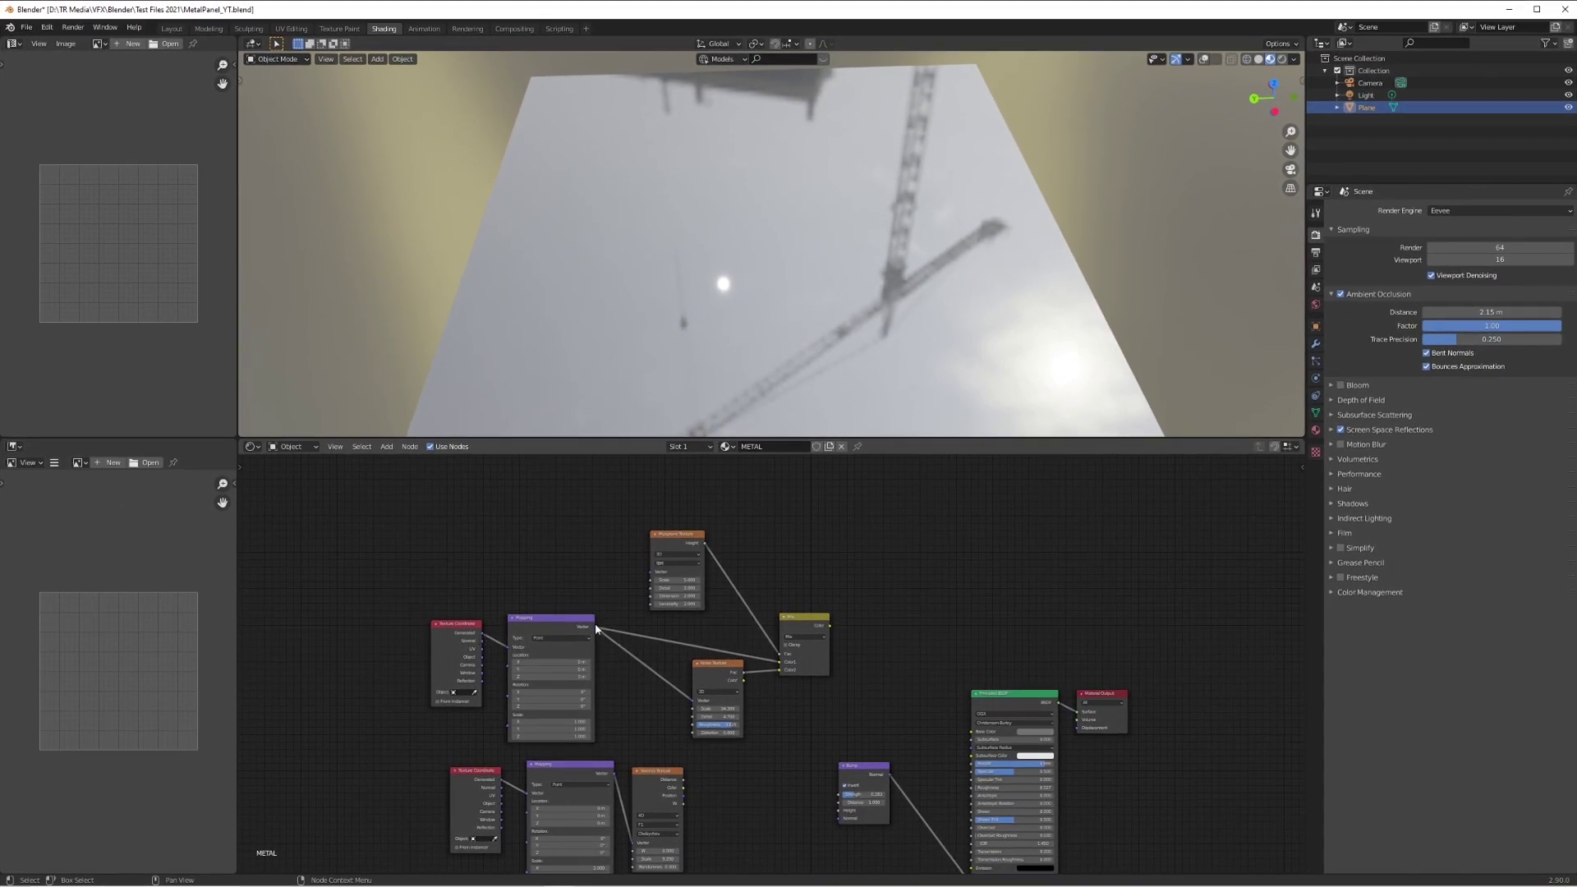
left_click_drag(830, 626, 842, 811)
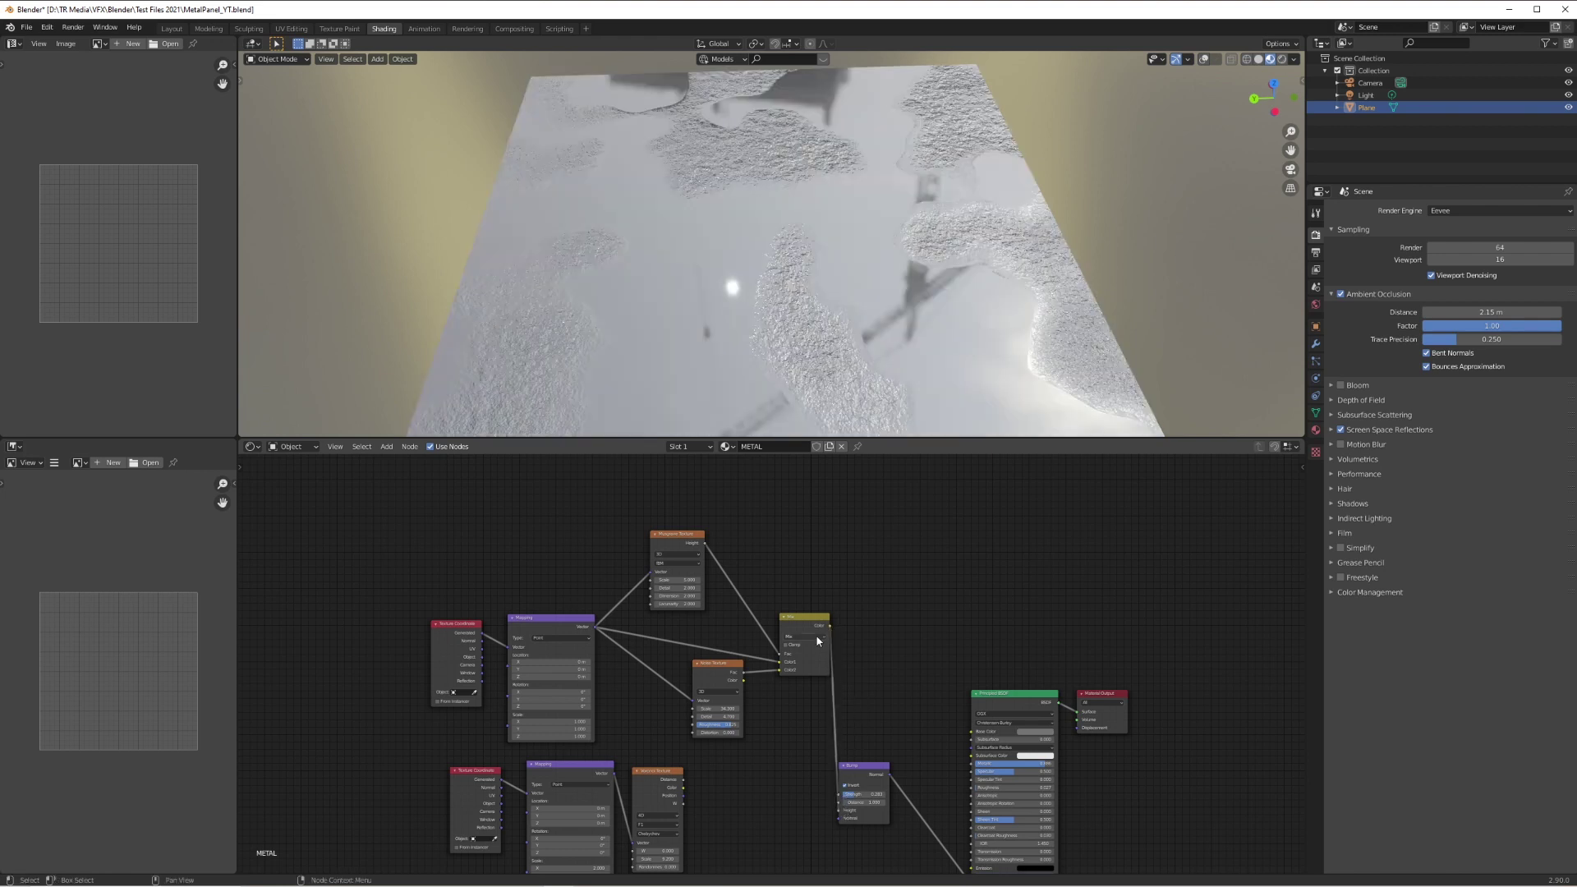
Step: Change the MixRGB node's blend mode and inspect the bumpy patches on the plane
left_click(816, 637)
left_click(795, 709)
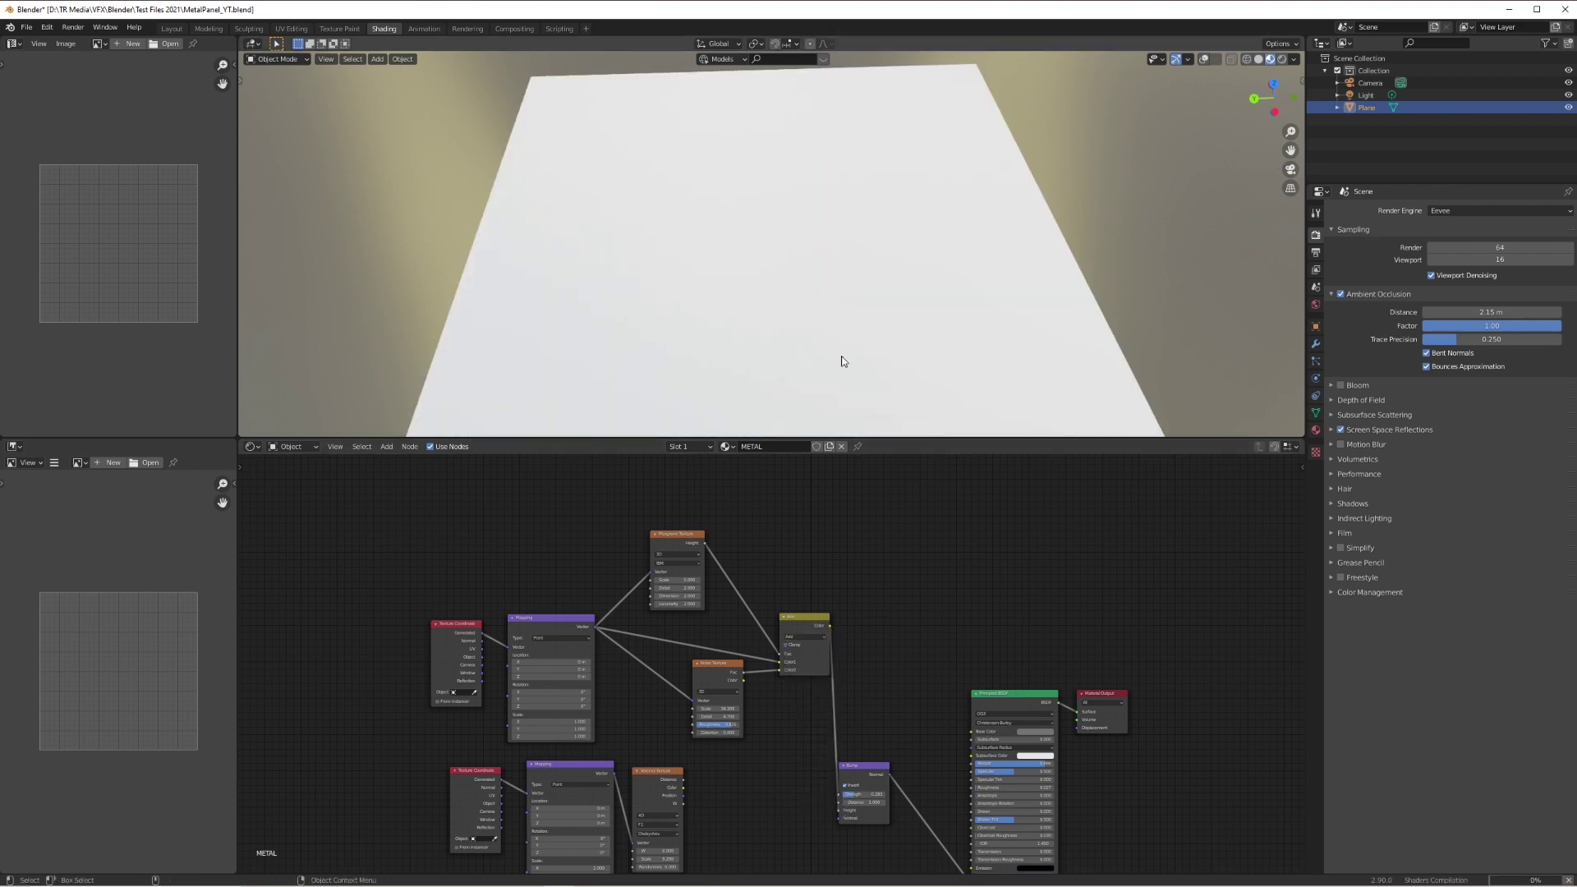
middle_click_drag(825, 349, 791, 332)
scroll(841, 314, "up", 3)
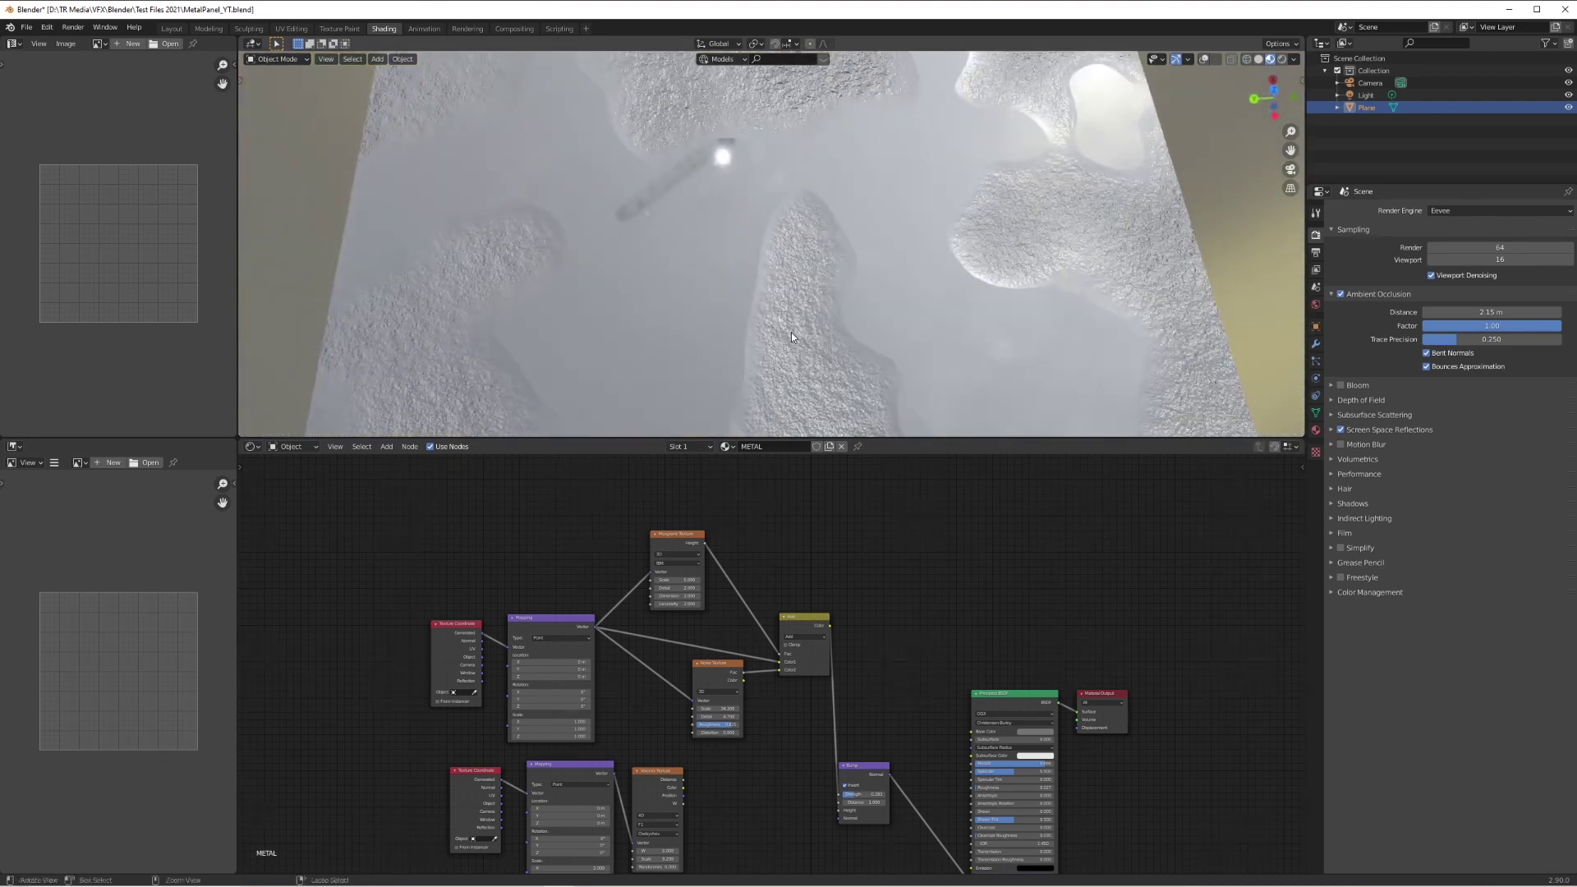
Step: Adjust the Musgrave Texture's Scale, Detail and Dimension to break the bump into small irregular patches
mouse_move(677, 579)
left_mouse_down()
mouse_move(762, 579)
mouse_move(645, 588)
mouse_move(678, 588)
left_mouse_up()
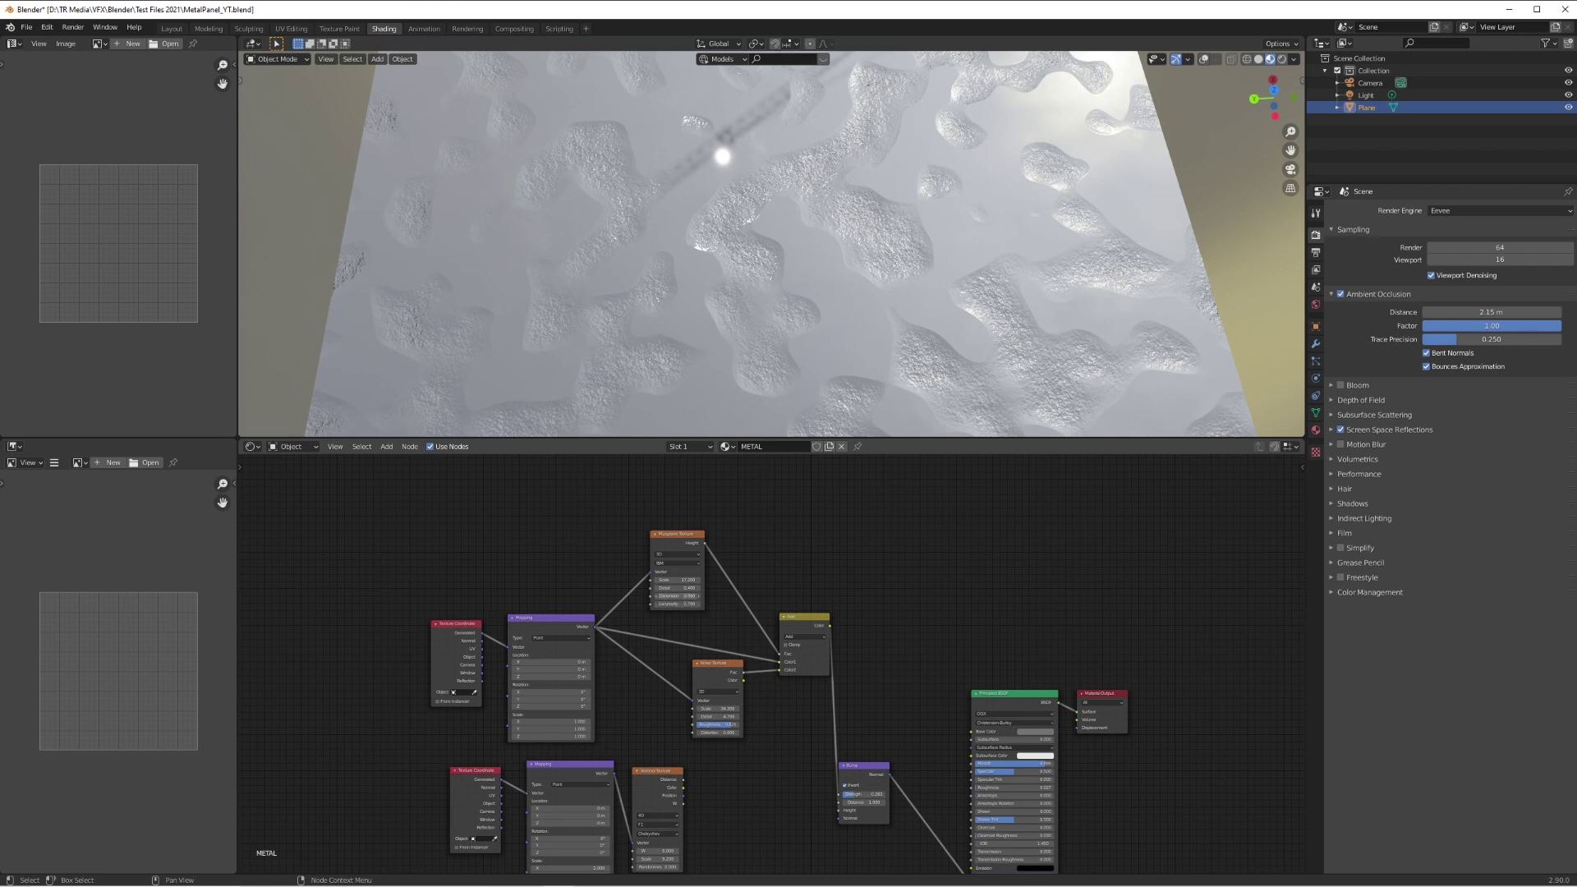
left_click_drag(672, 587, 670, 597)
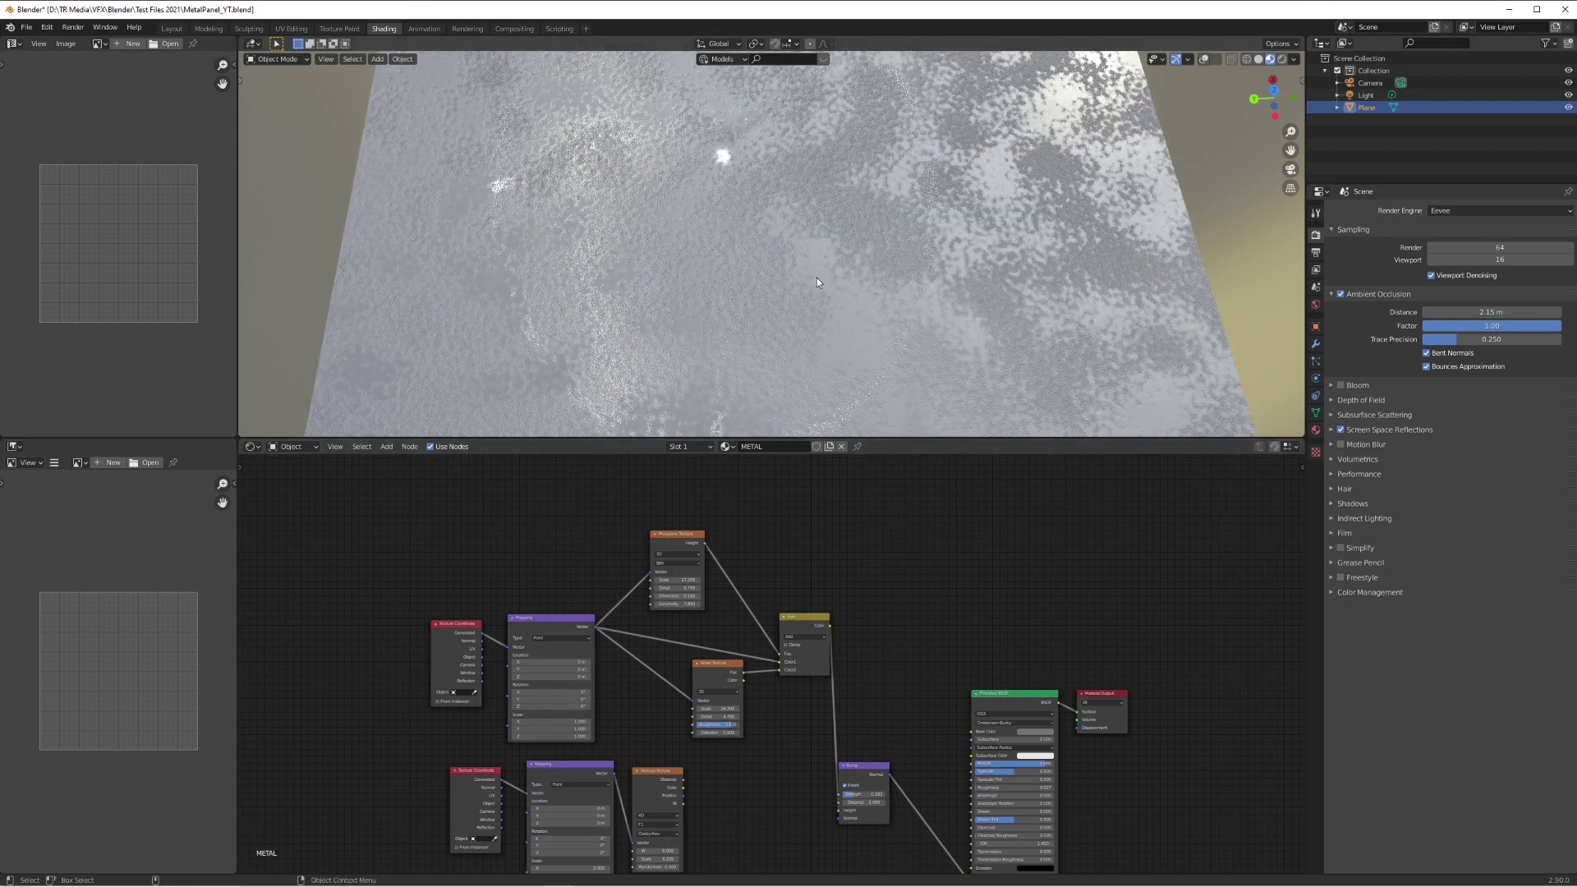
mouse_move(816, 278)
middle_mouse_down()
mouse_move(880, 210)
mouse_move(845, 271)
middle_mouse_up()
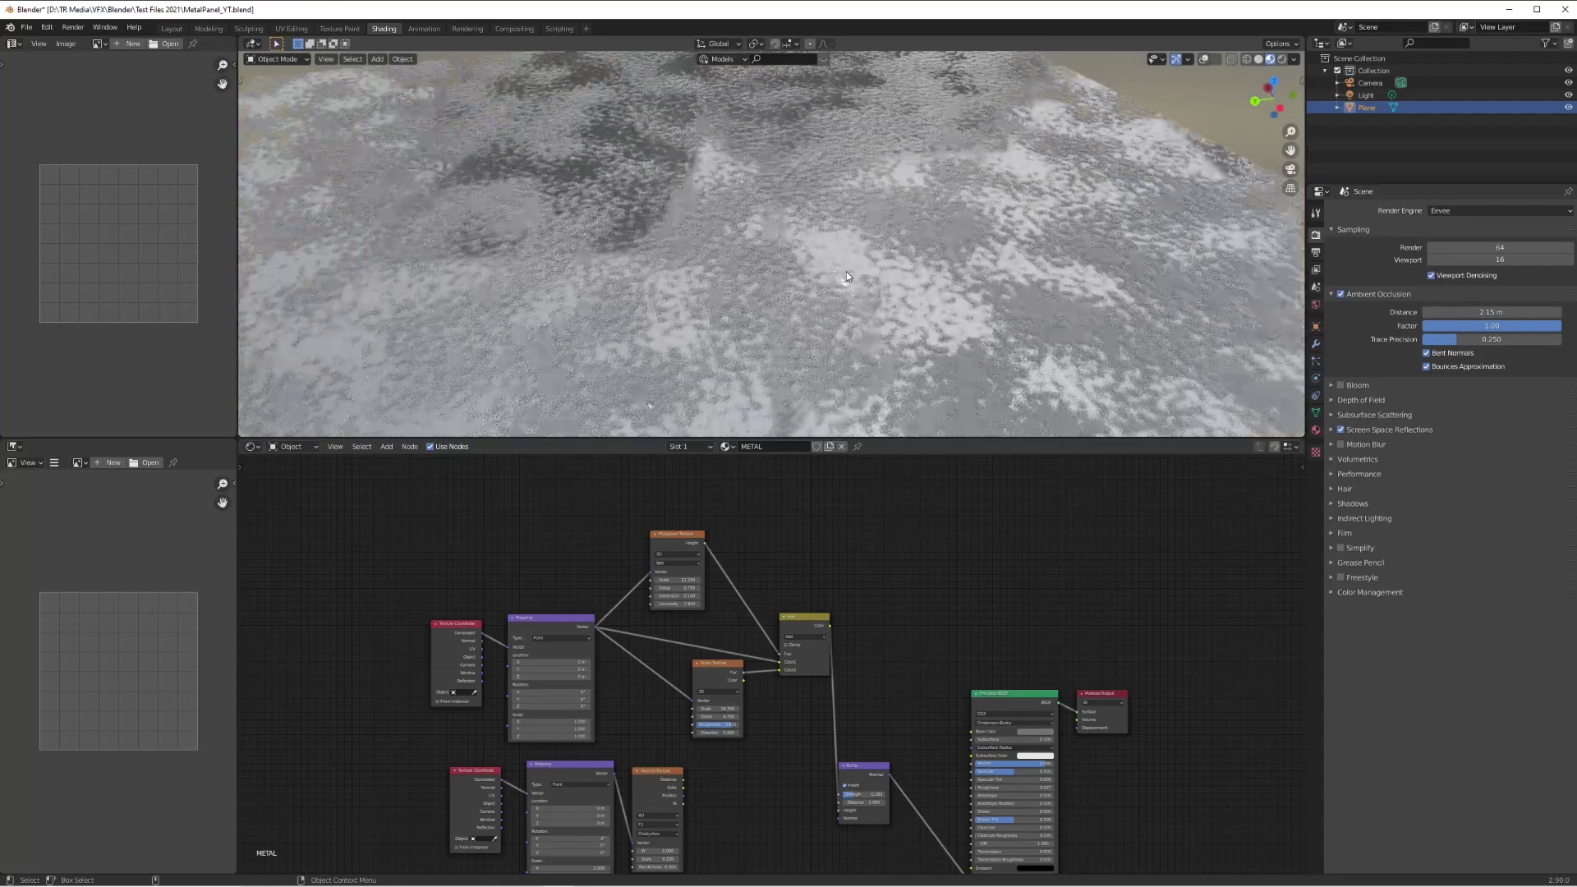
left_click_drag(675, 580, 698, 588)
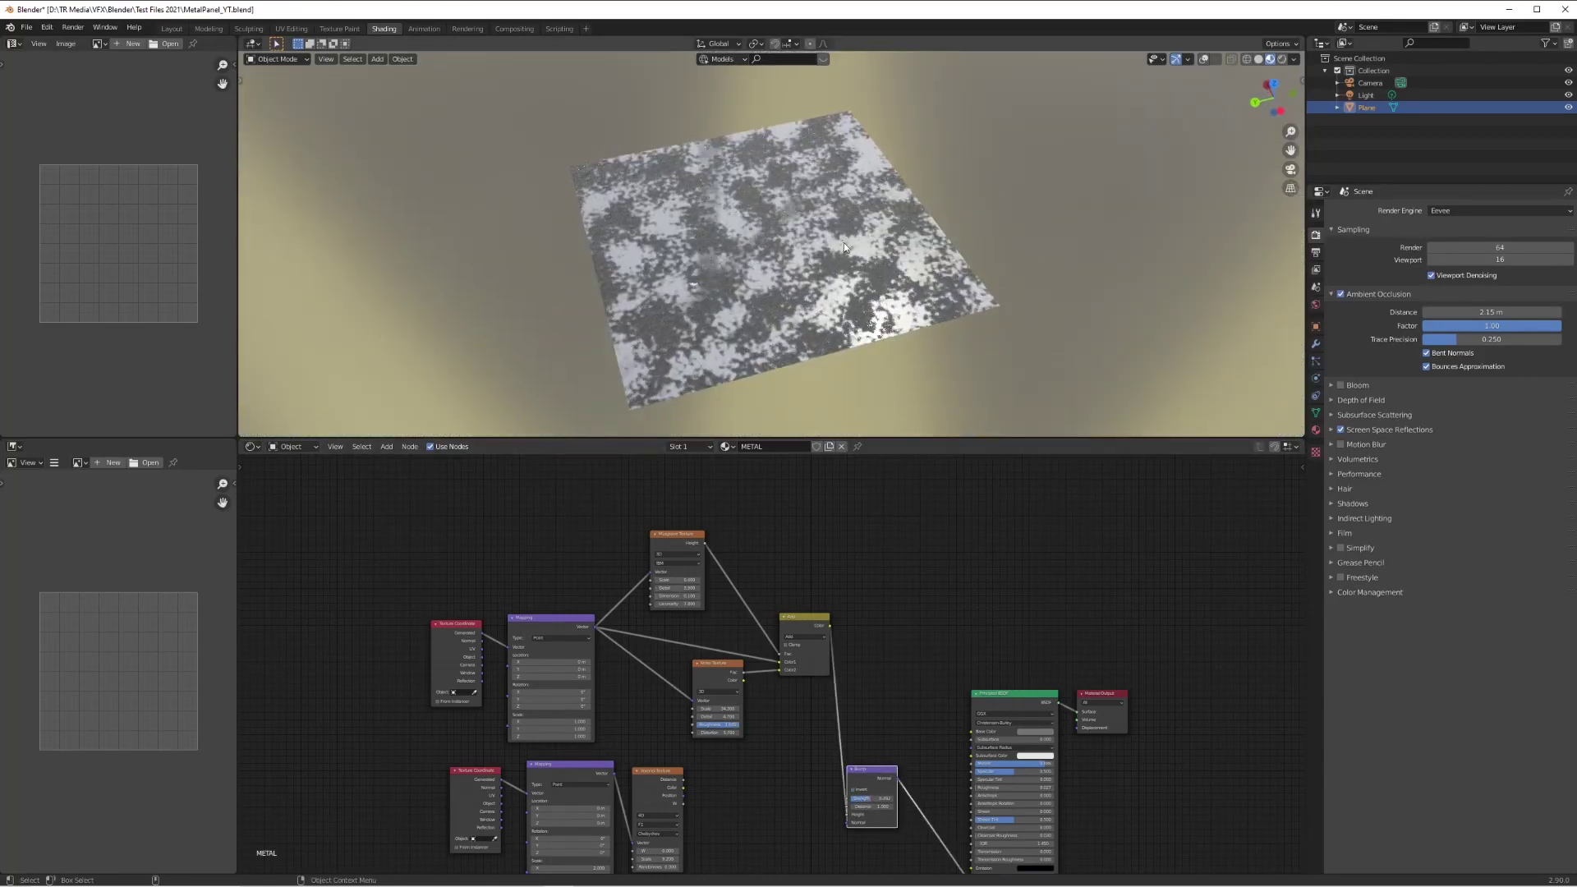
Step: Shift the MixRGB node aside and insert a ColorRamp between the Musgrave Texture and its Fac input
scroll(844, 243, "up", 4)
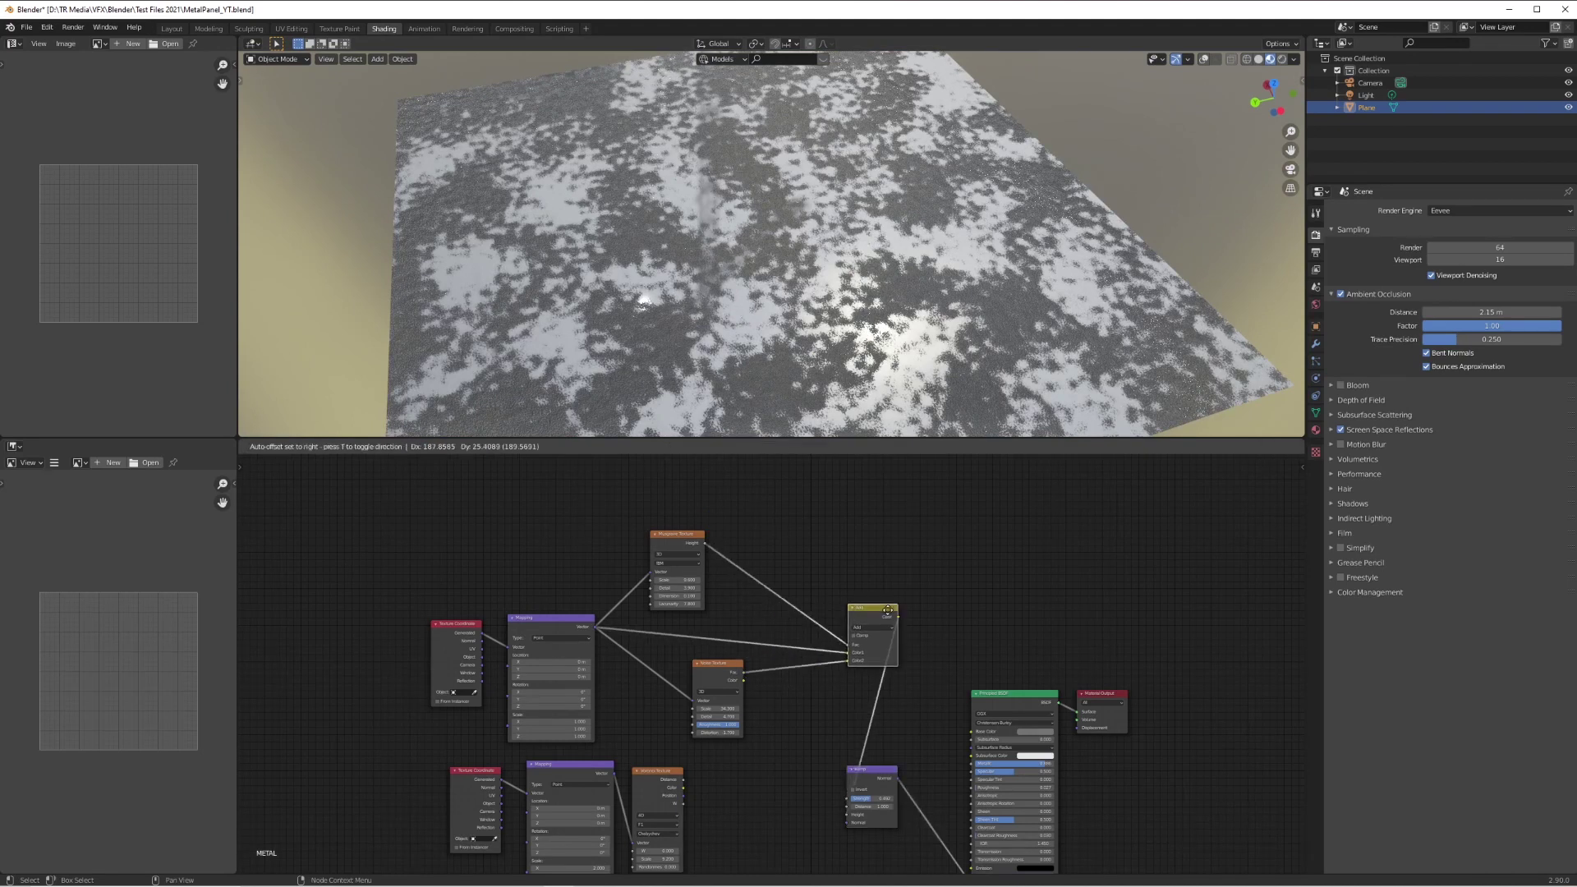
key("shift+a")
mouse_move(821, 579)
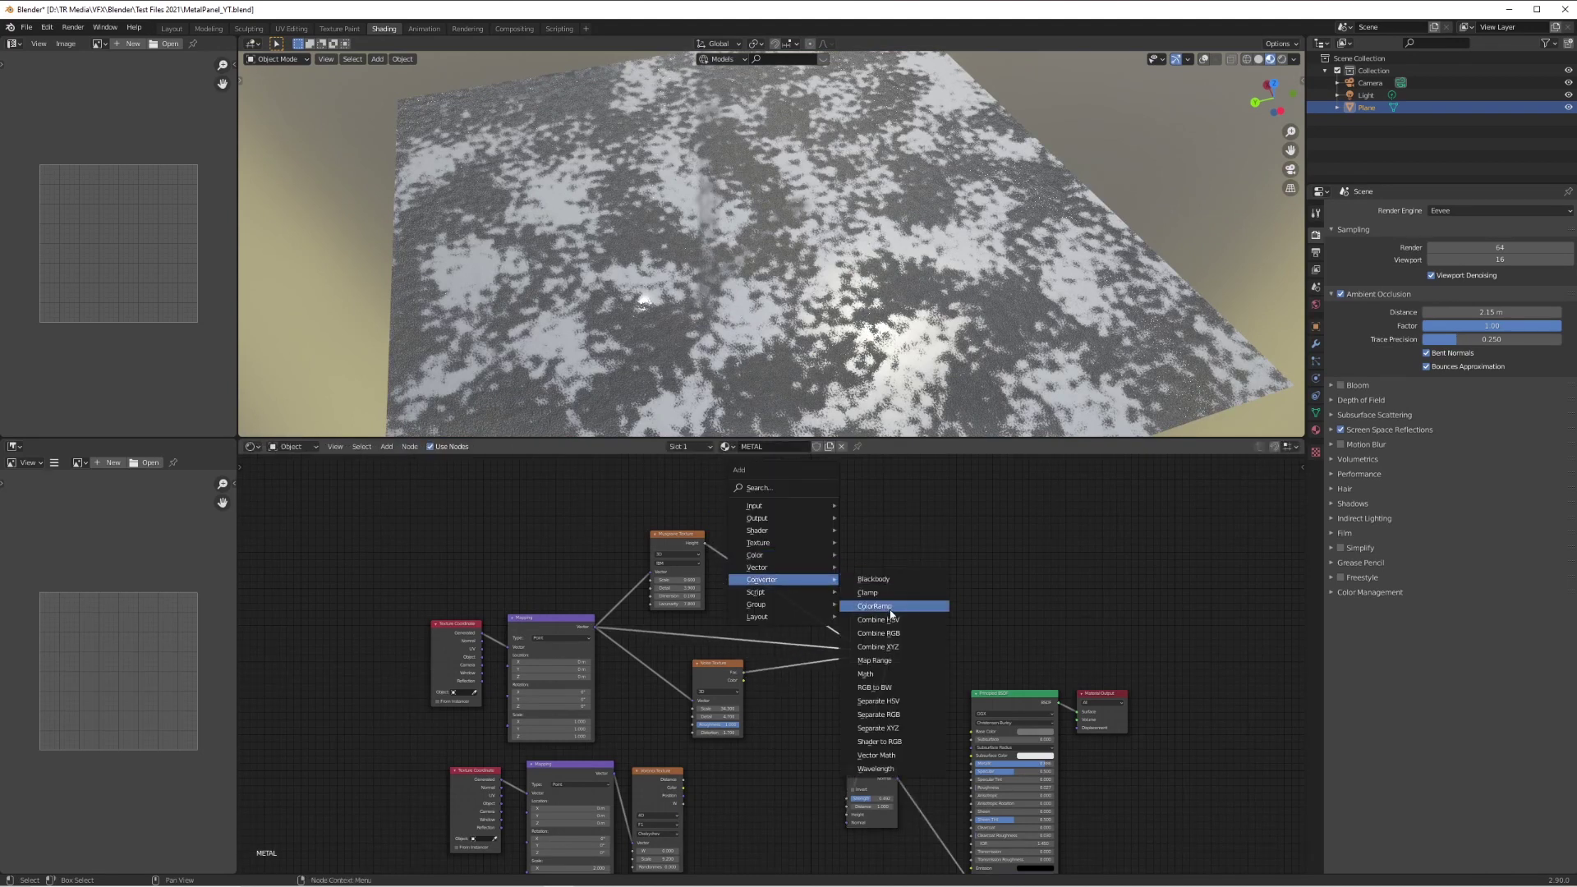
left_click(891, 606)
left_click(846, 568)
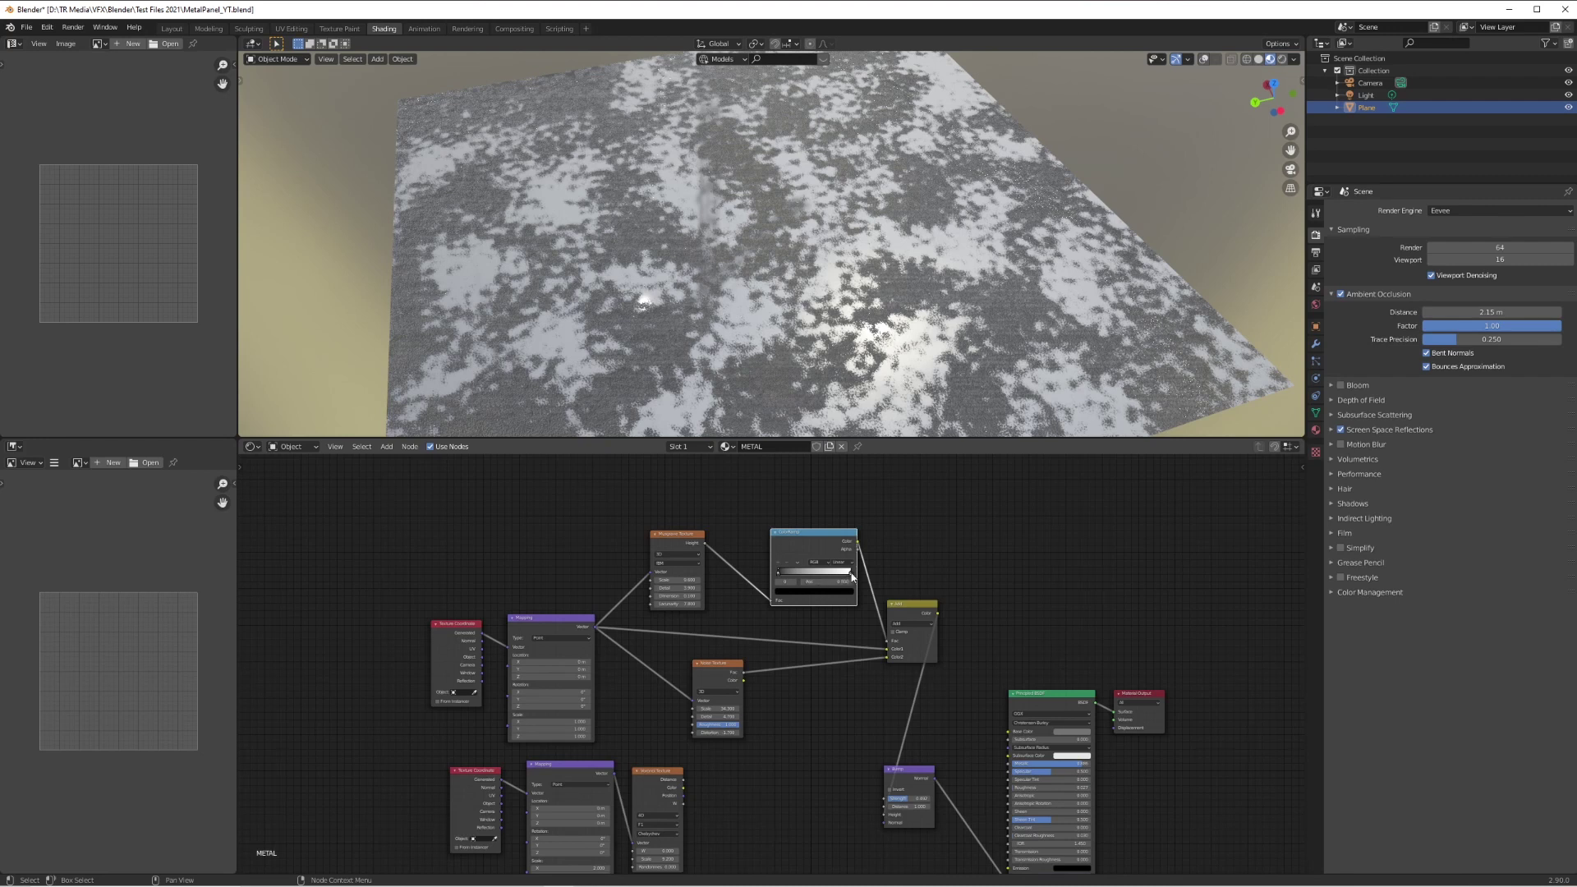
Step: Darken the ColorRamp's white stop to near black to soften the patches' bump effect
left_click(850, 573)
left_click(841, 592)
mouse_move(837, 516)
left_mouse_down()
mouse_move(836, 530)
mouse_move(838, 515)
left_mouse_up()
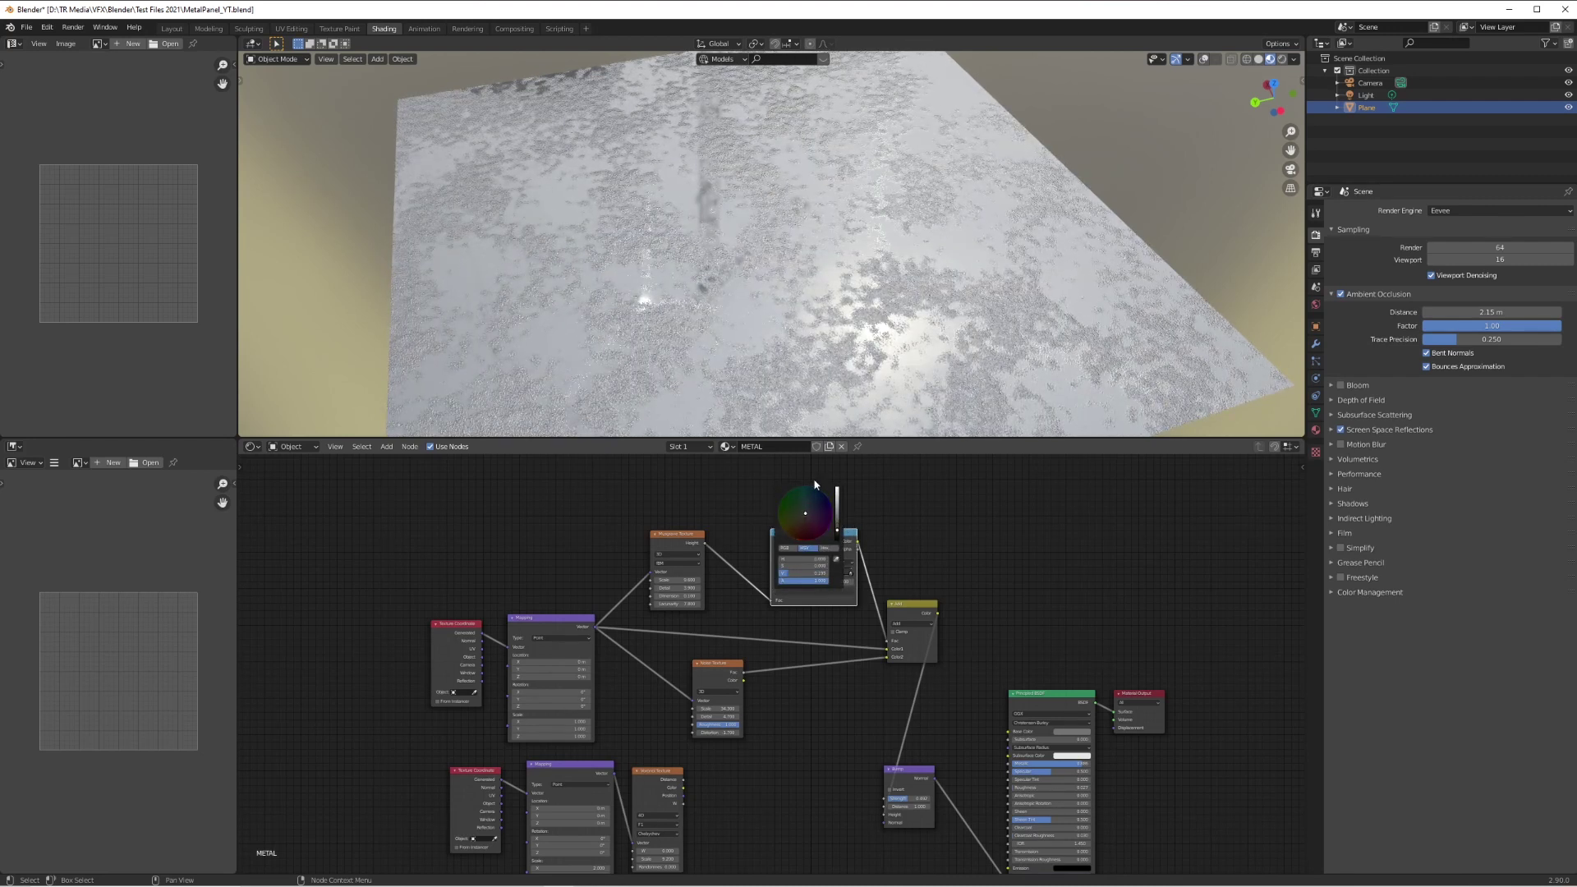
middle_click_drag(776, 362, 870, 261)
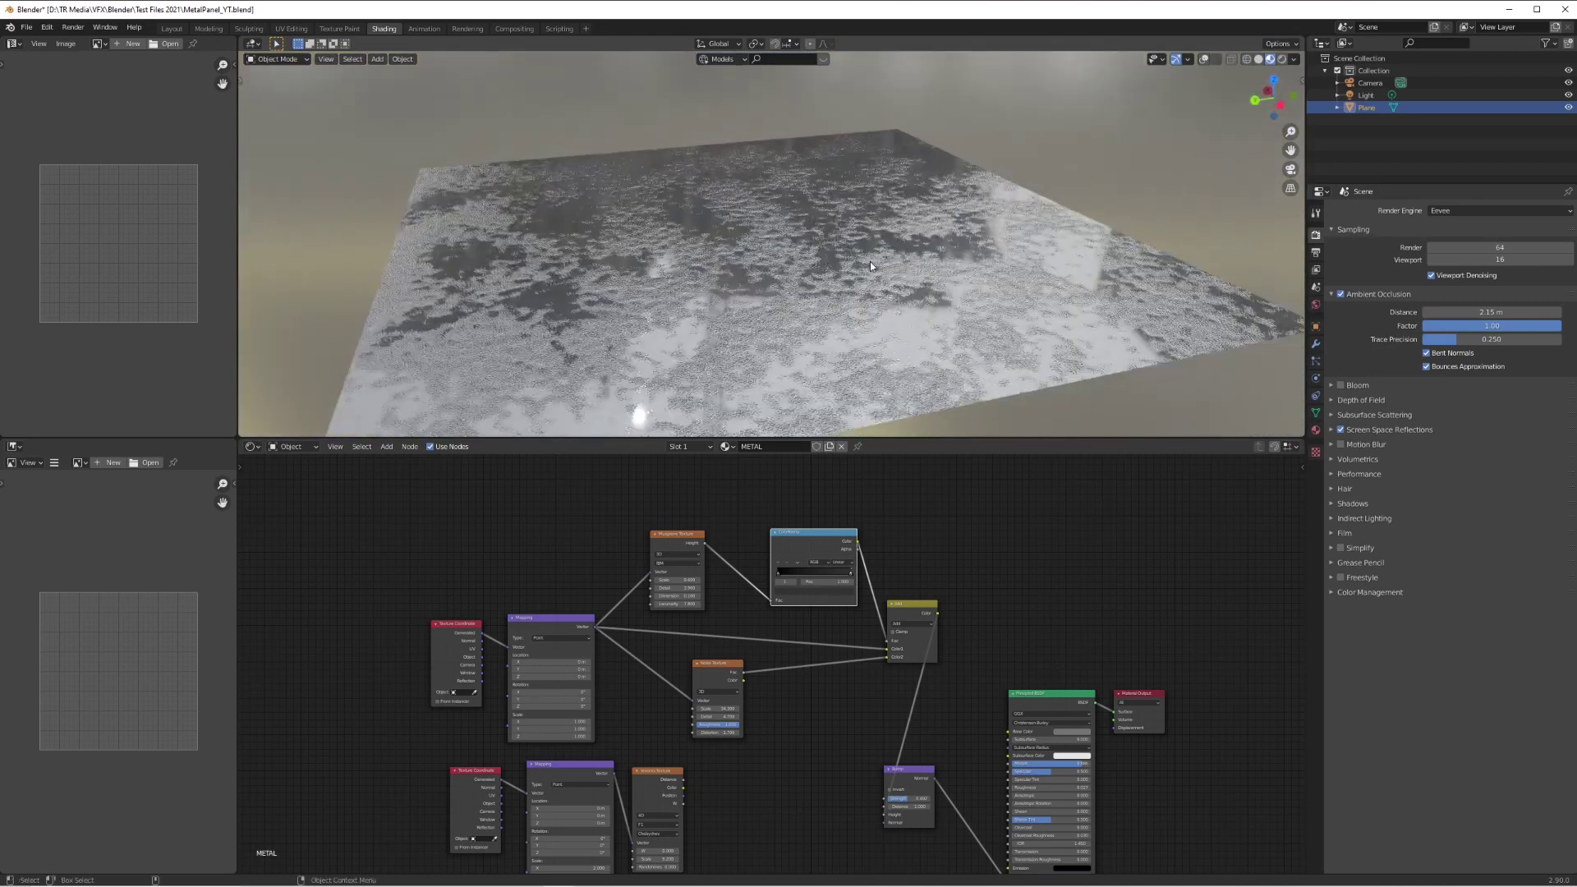
Step: Darken the ColorRamp's light stop further to subdue the surface patches' bump effect
left_click(840, 592)
left_click_drag(839, 534, 837, 537)
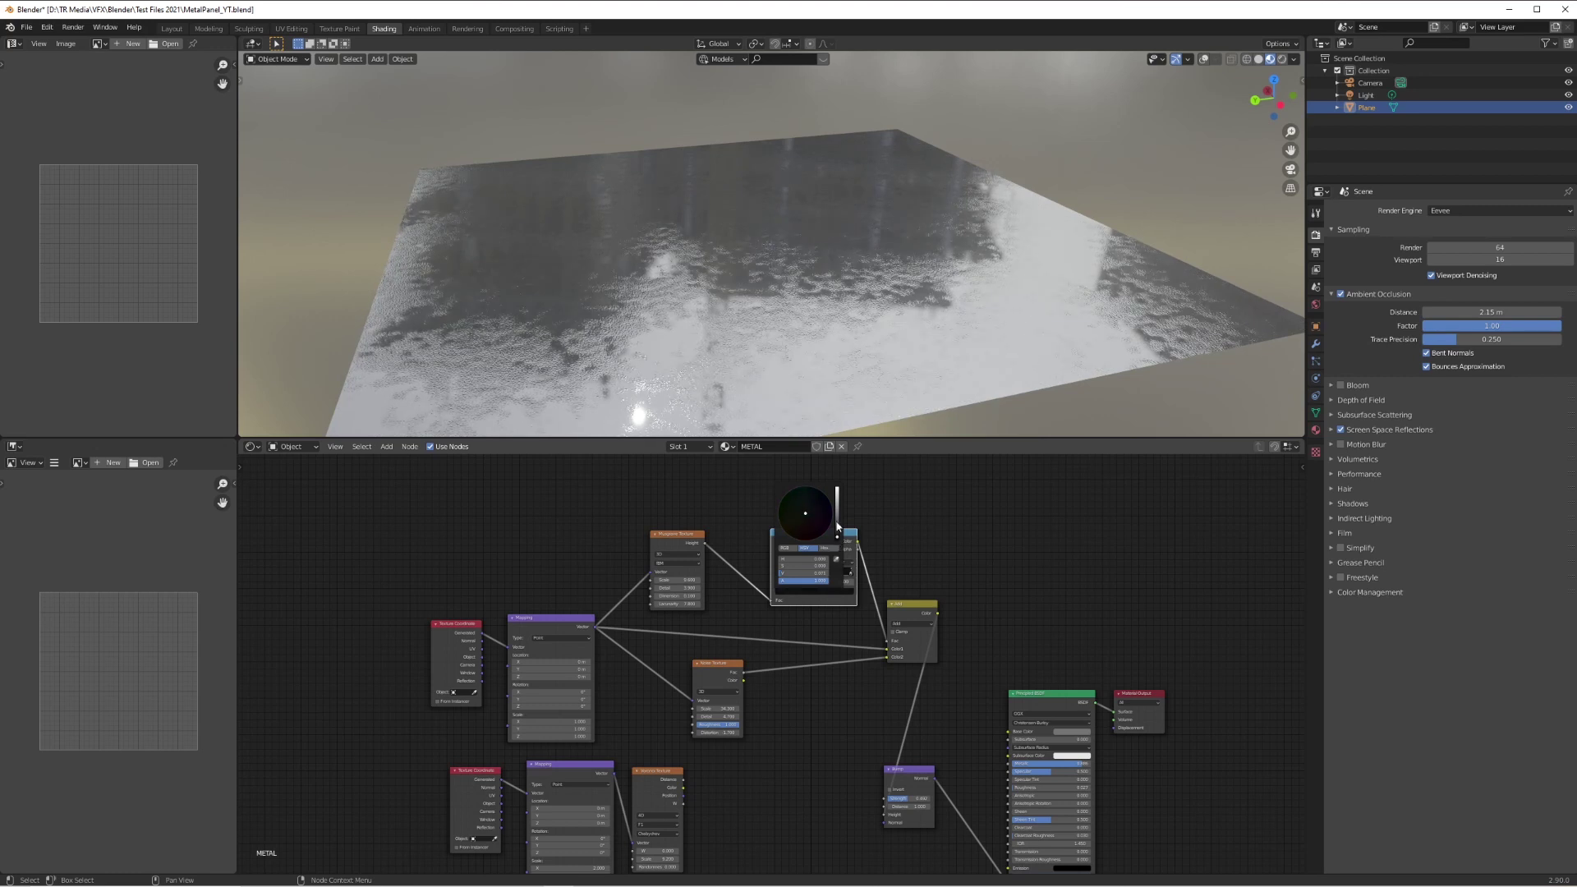
middle_click_drag(841, 427, 842, 345)
Step: Move the noise and Musgrave node group, including its ColorRamp and MixRGB, away from the Bump node to make room
left_click_drag(971, 522, 402, 714)
left_click_drag(785, 588, 612, 571)
middle_click_drag(593, 665, 593, 567)
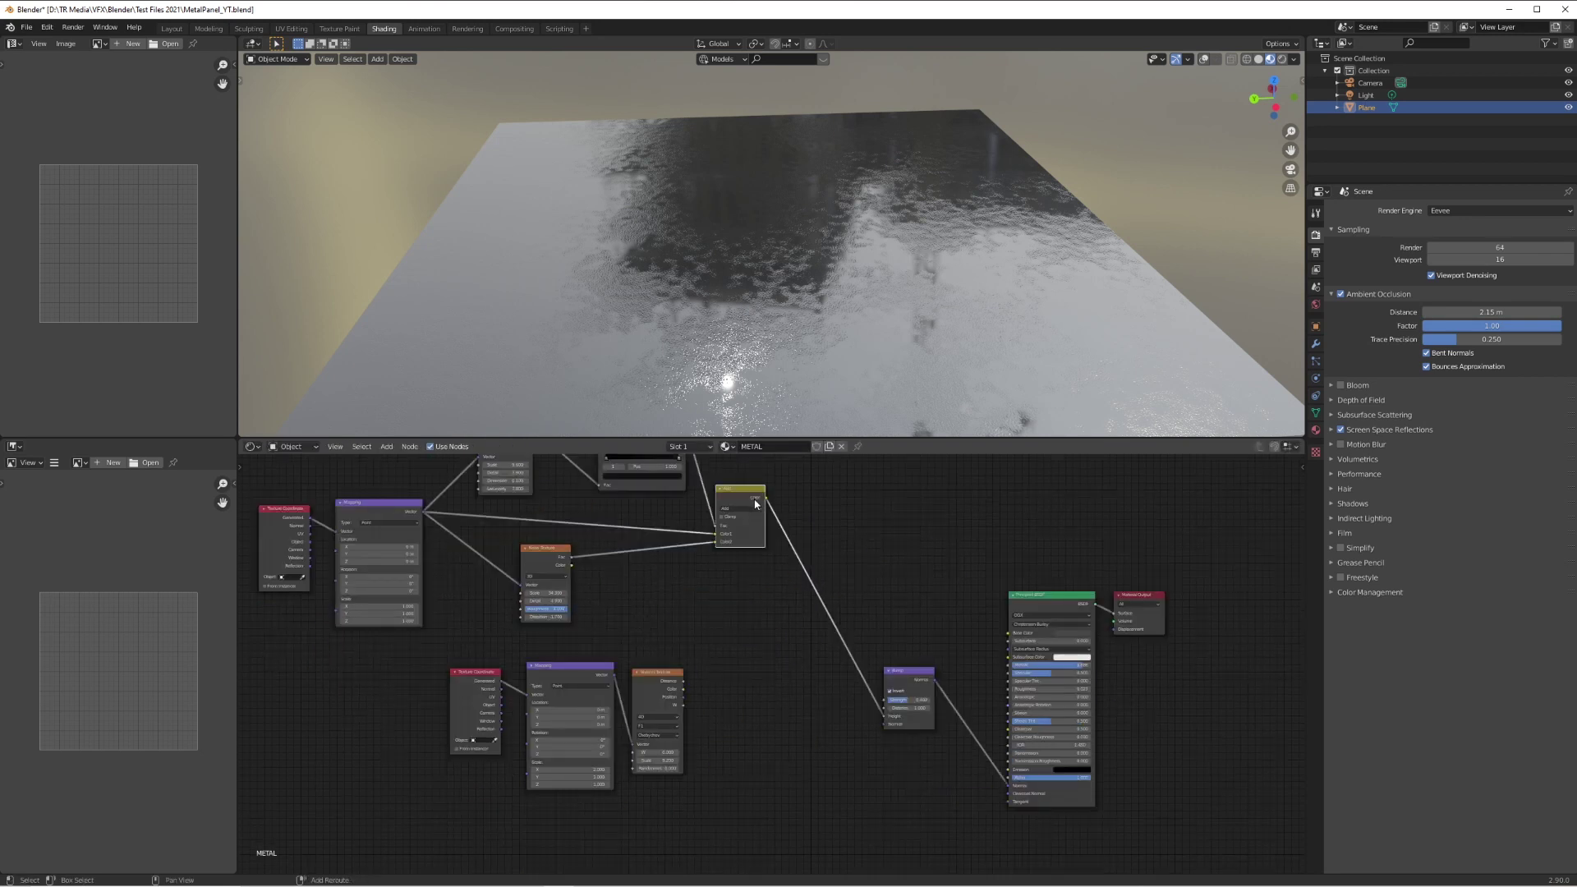
Step: Duplicate the MixRGB node onto the link to the Bump node and connect the Voronoi Texture's Distance to its Color2
left_click(754, 501)
key("shift+d")
left_click(858, 595)
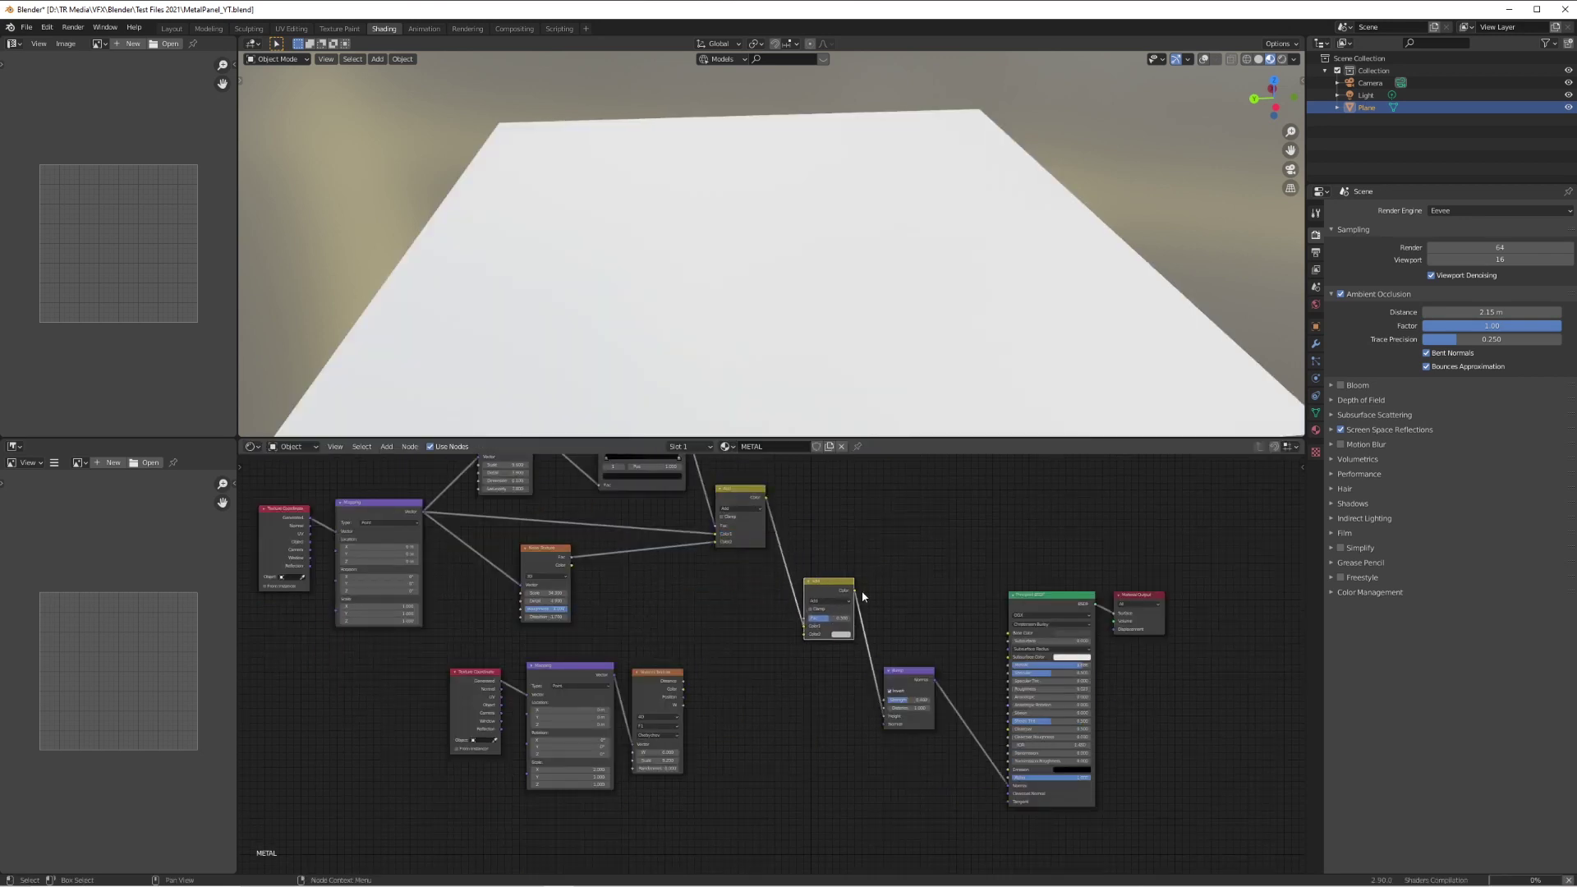
left_click_drag(684, 680, 720, 680)
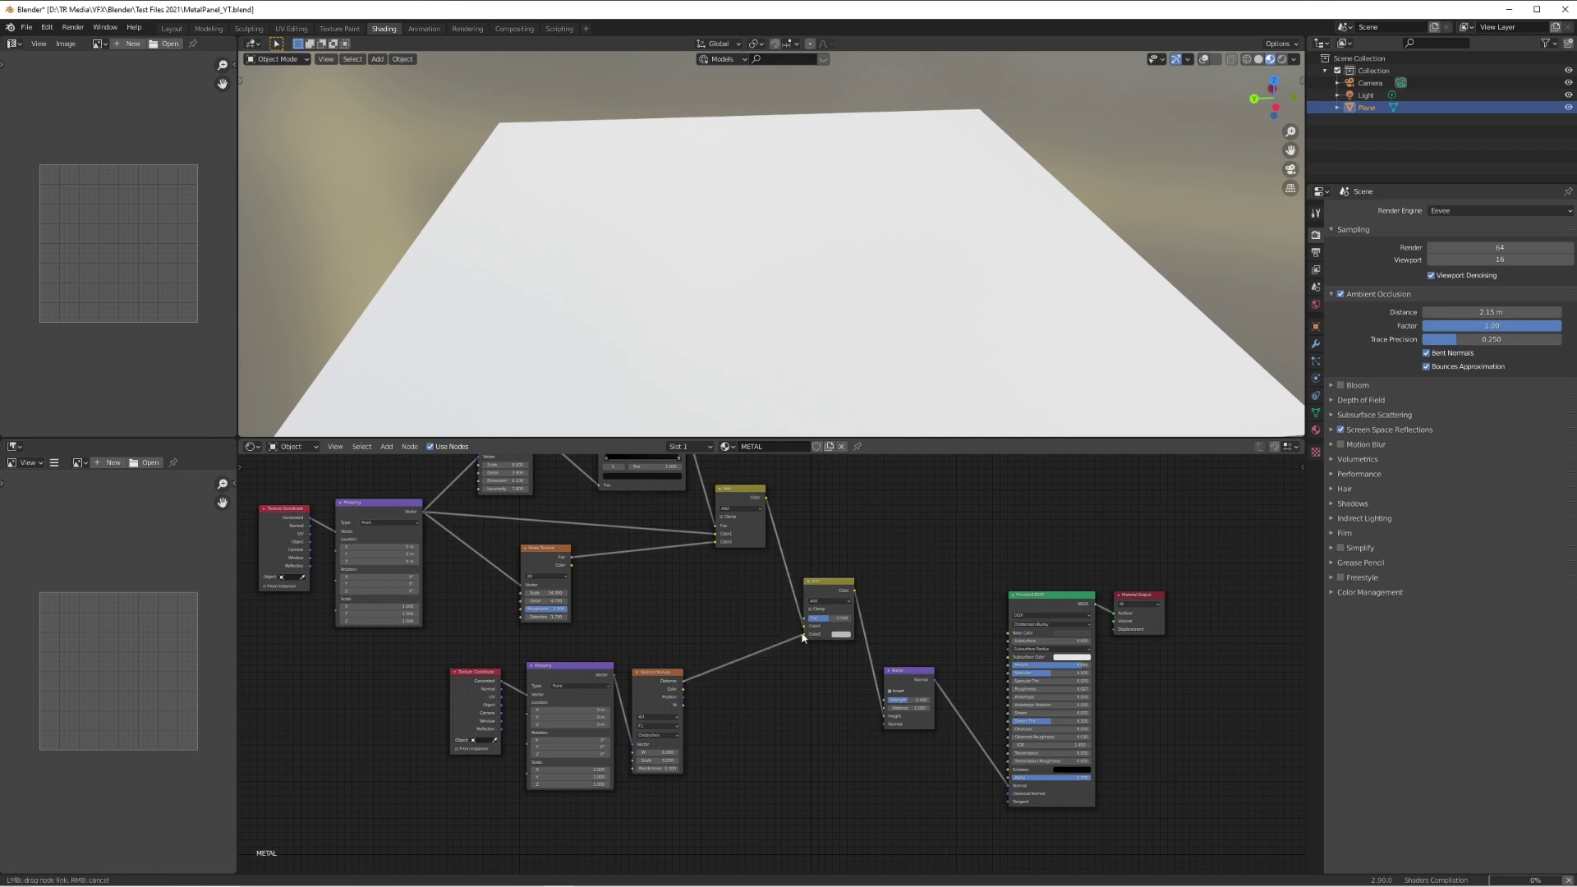
left_click_drag(803, 633, 803, 634)
scroll(859, 247, "down", 3)
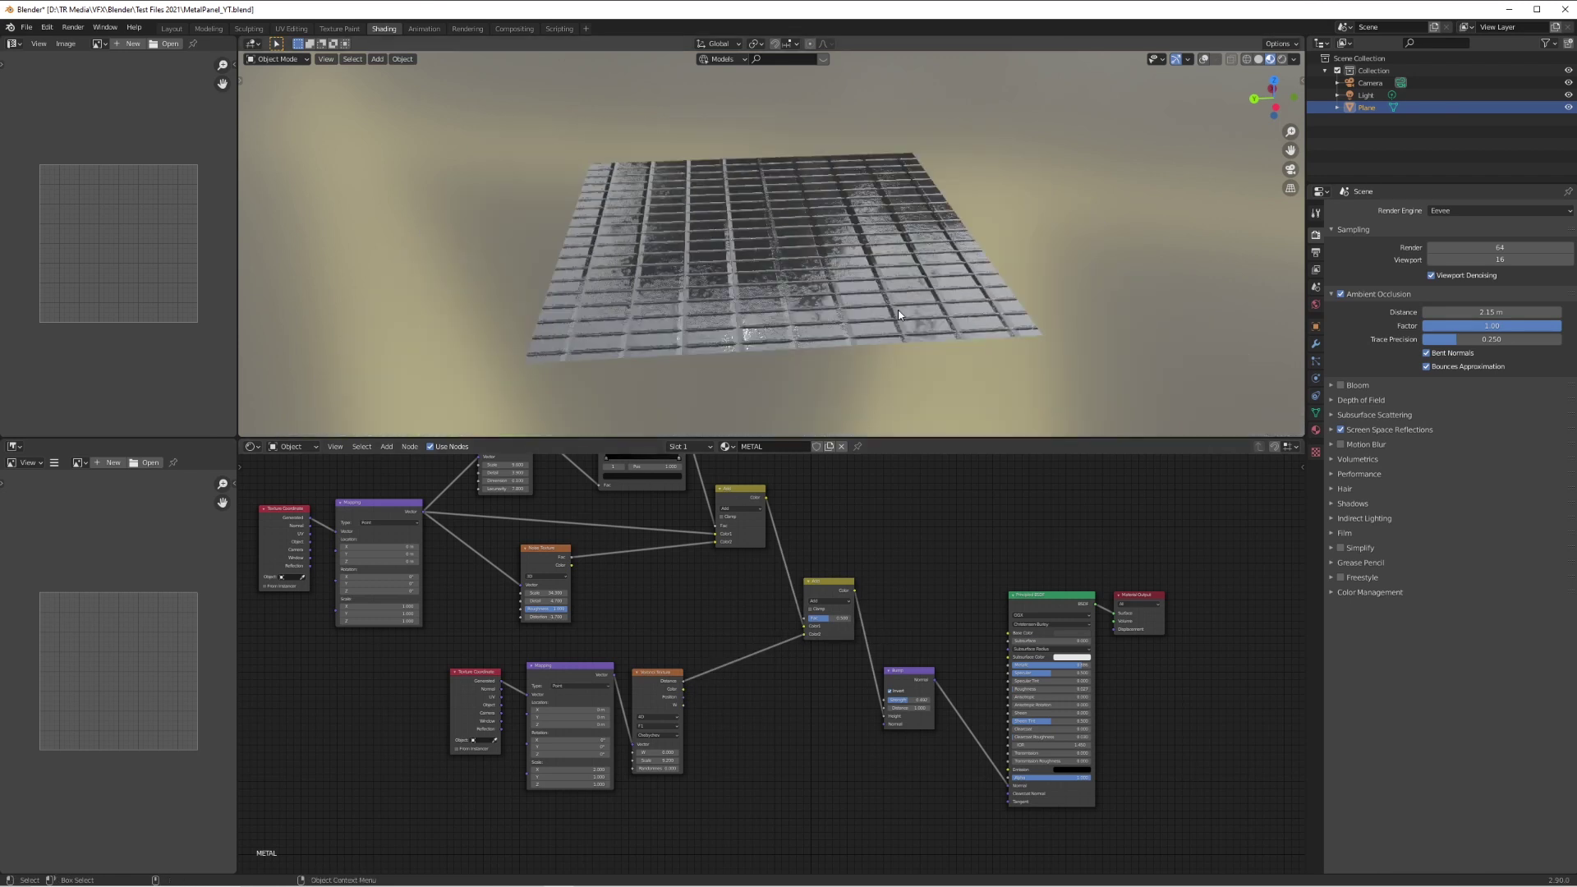
middle_click_drag(859, 246, 867, 327)
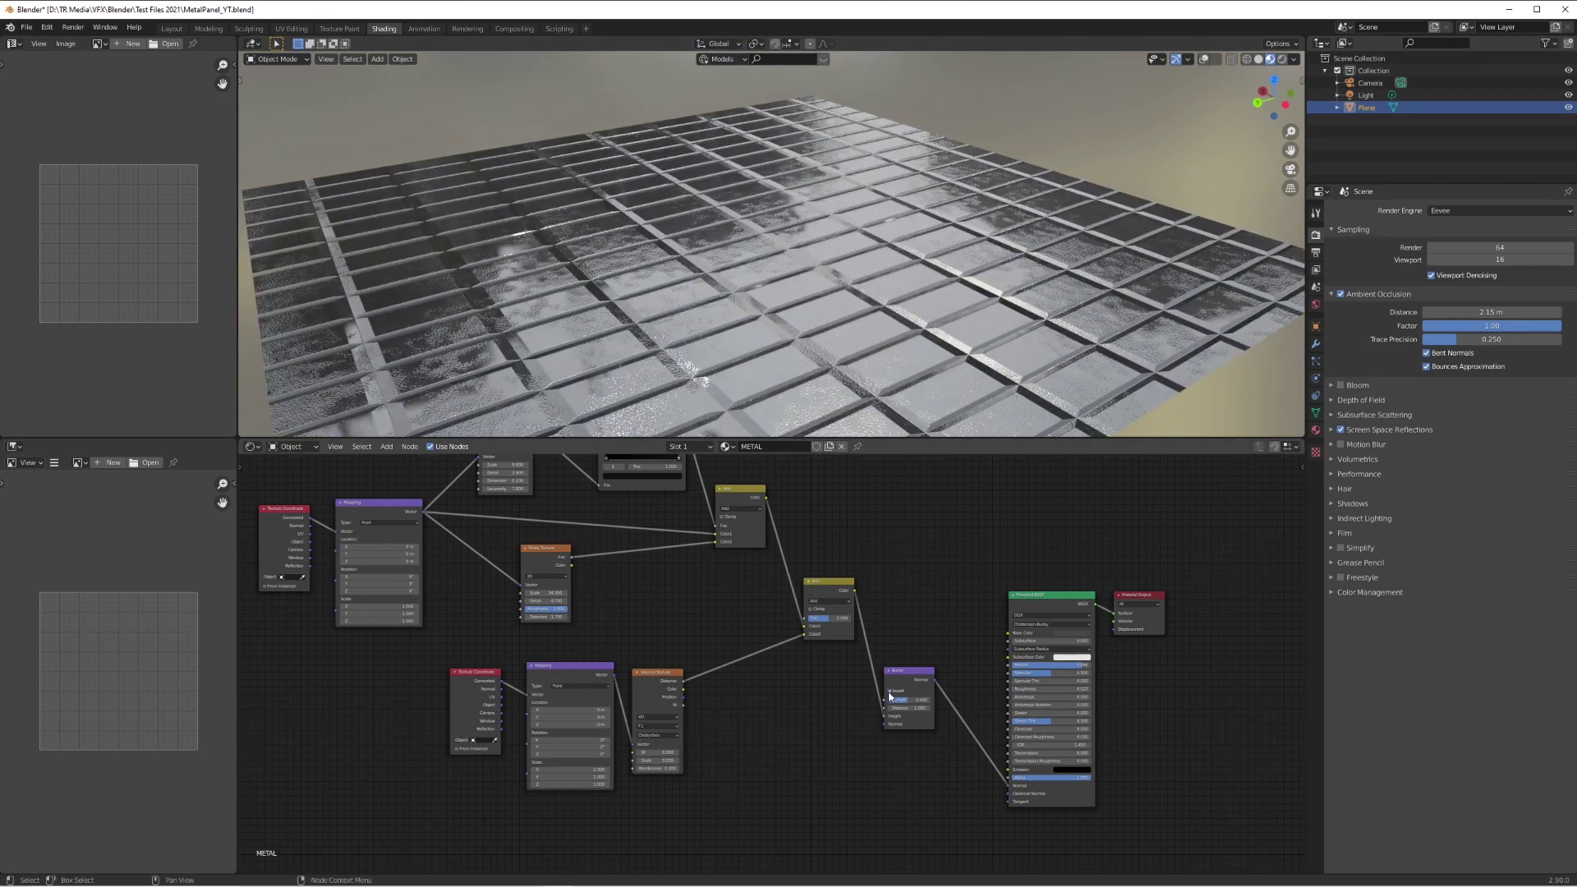
Step: Insert an Invert node between the Voronoi Texture and the second MixRGB node and lower its Fac to 0
key("shift+a")
mouse_move(753, 664)
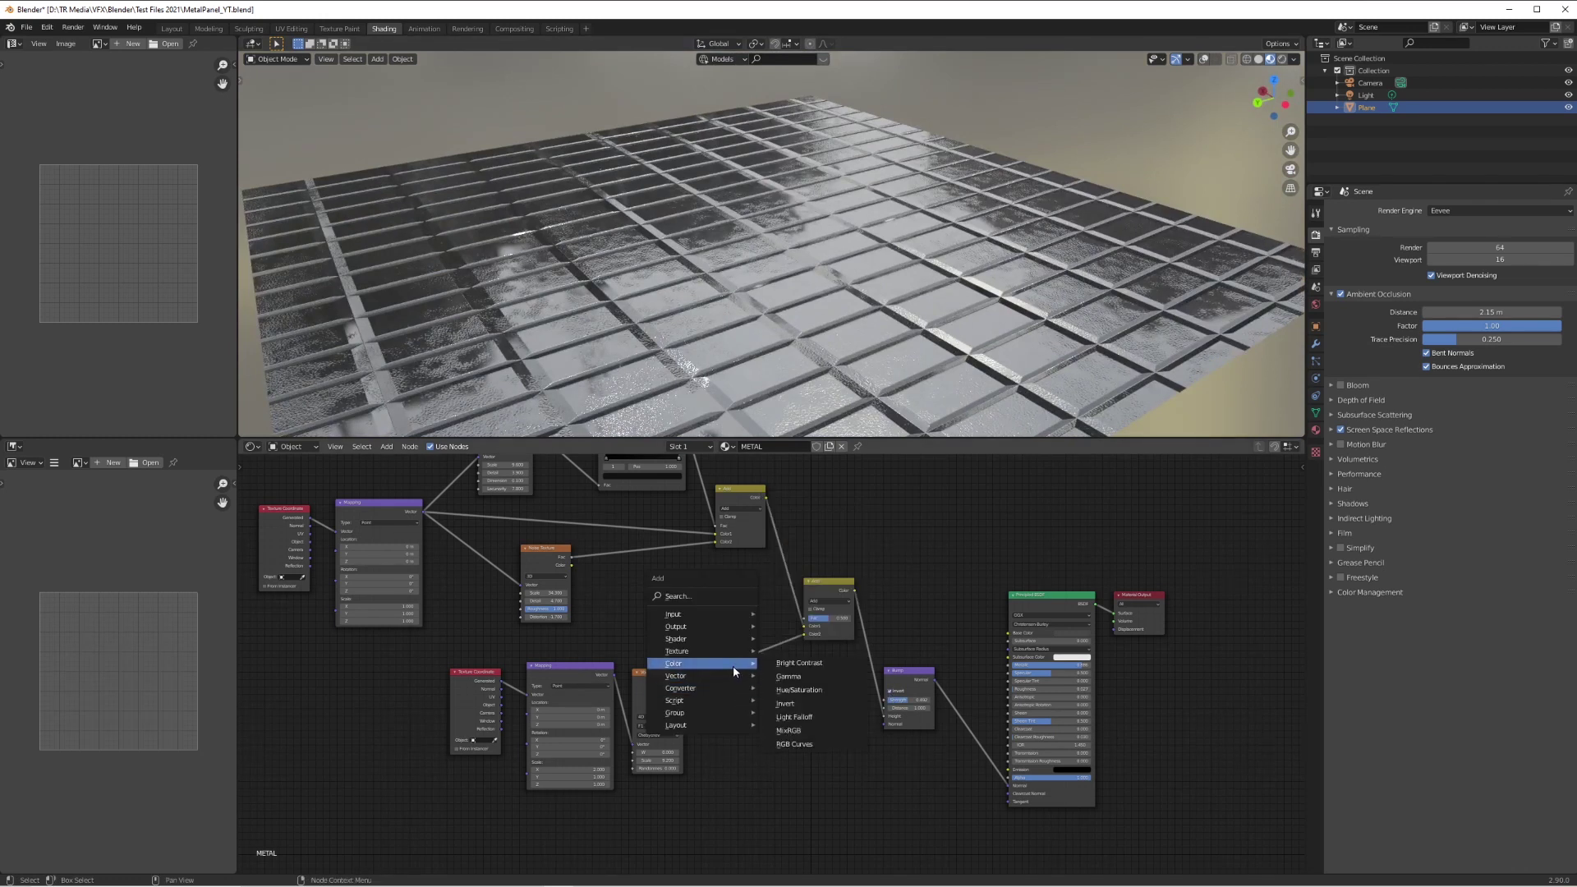
left_click(785, 703)
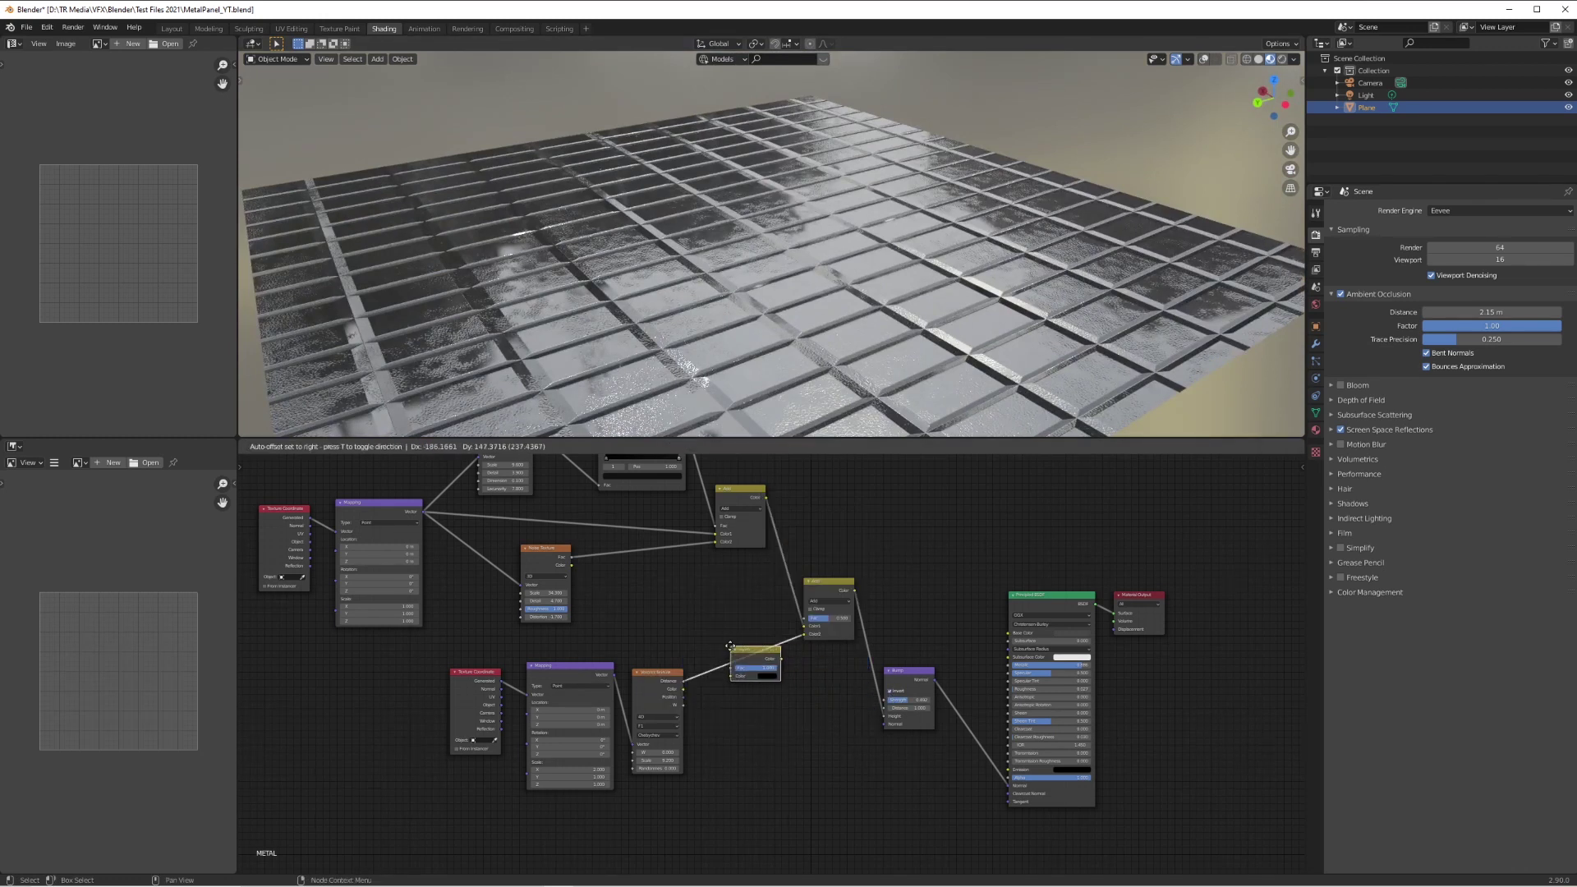
left_click(768, 666)
left_click_drag(762, 667, 711, 667)
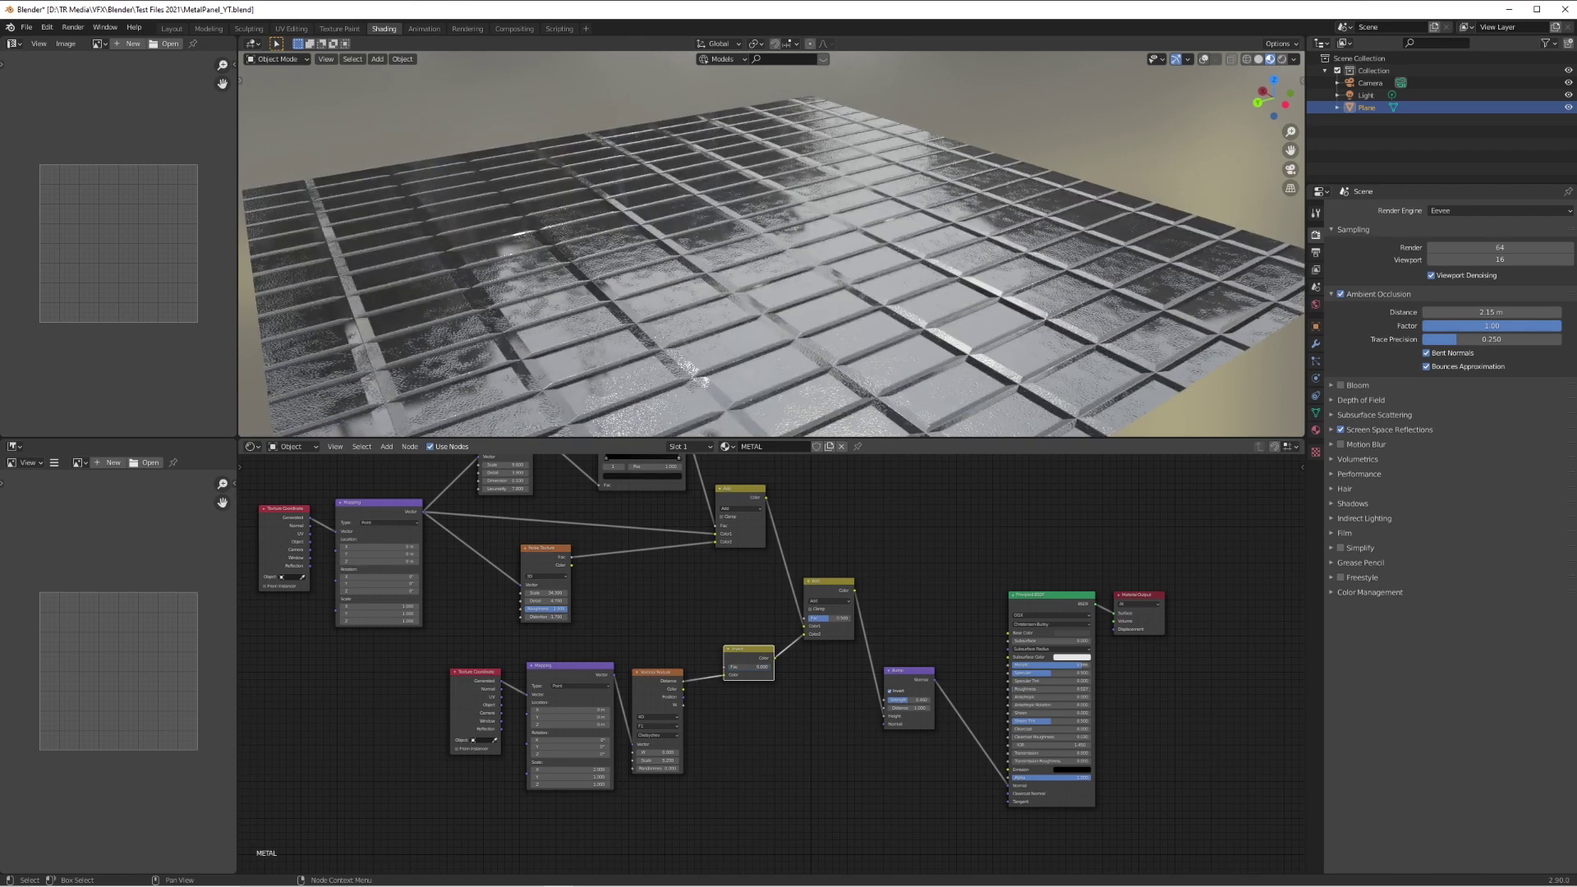
Step: Add a cube to the scene and raise it along the Z axis above the plane
middle_click_drag(893, 333, 821, 227)
key("shift+a")
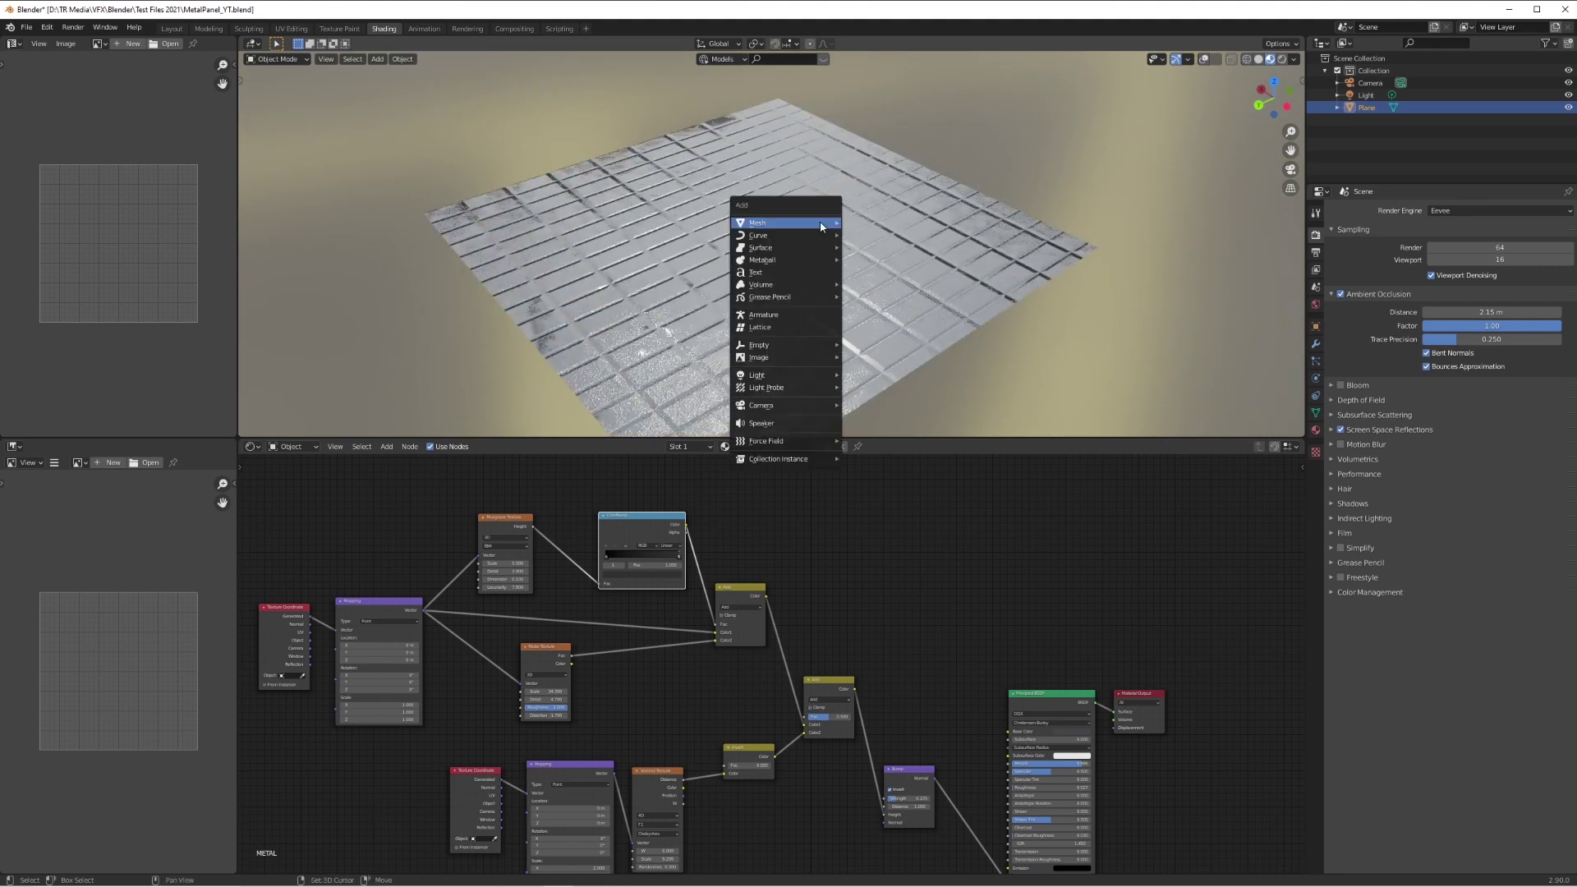
mouse_move(821, 226)
left_click(902, 231)
key("g")
key("z")
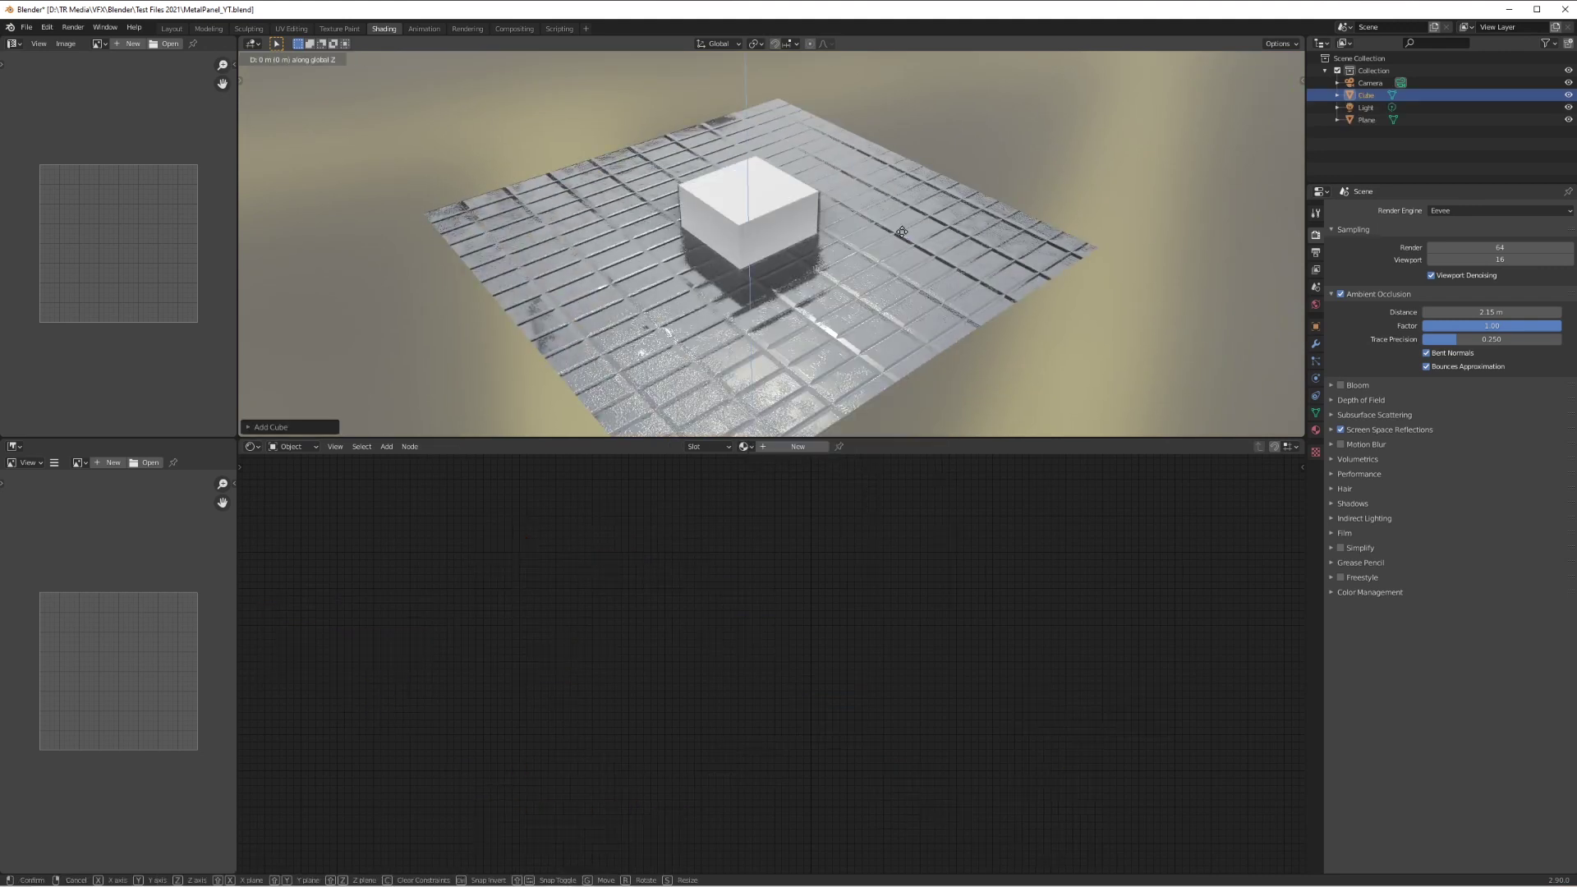
left_click(1043, 302)
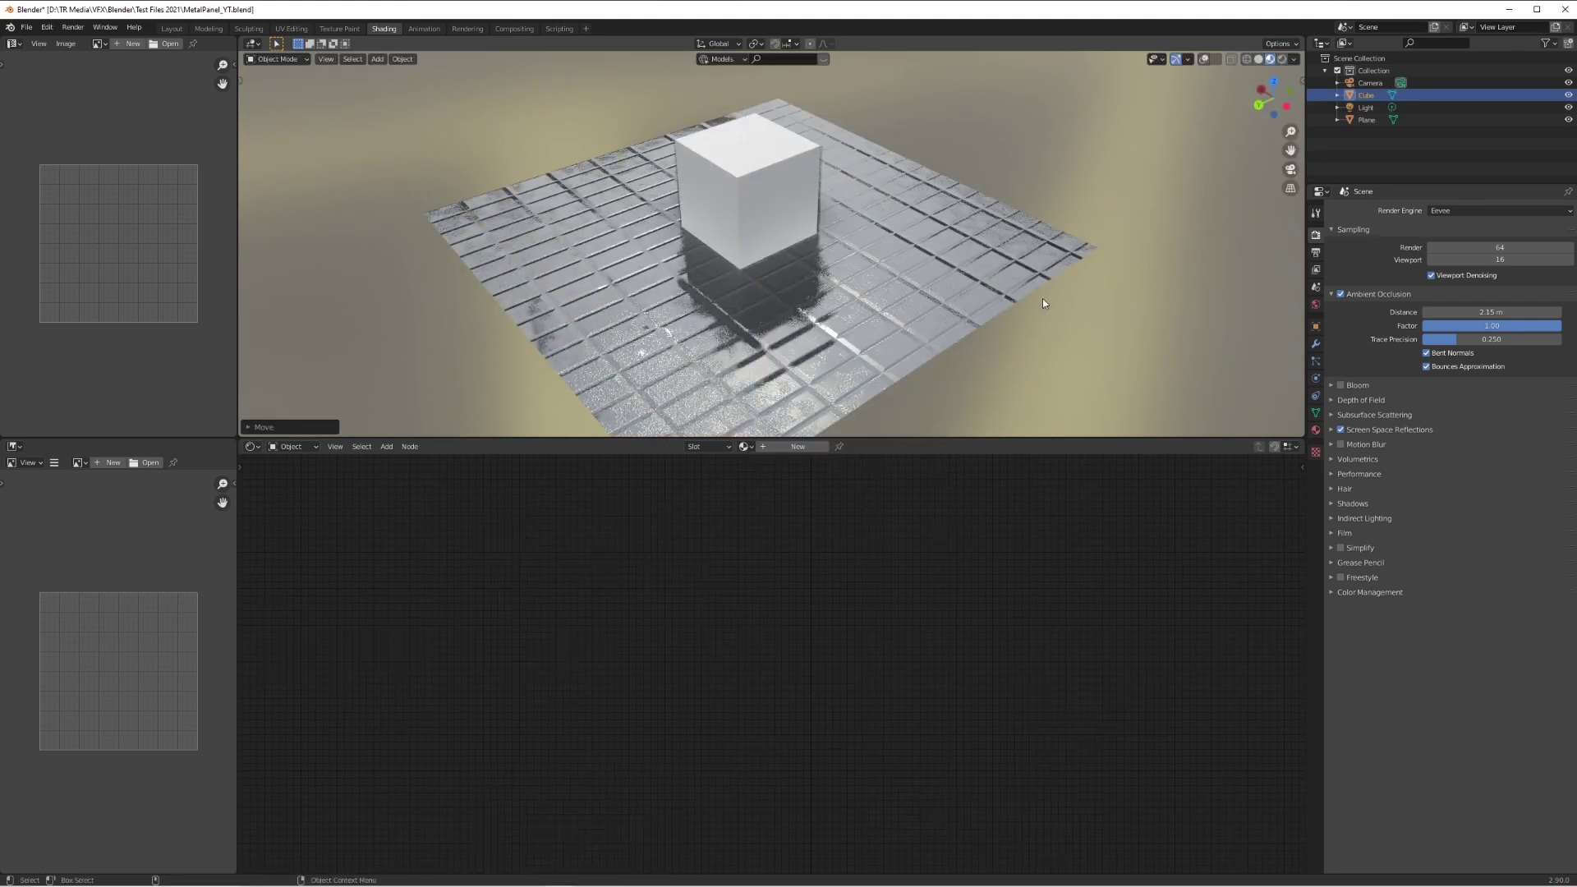
Step: Assign the existing METAL material to the cube and inspect its panels up close
left_click(744, 446)
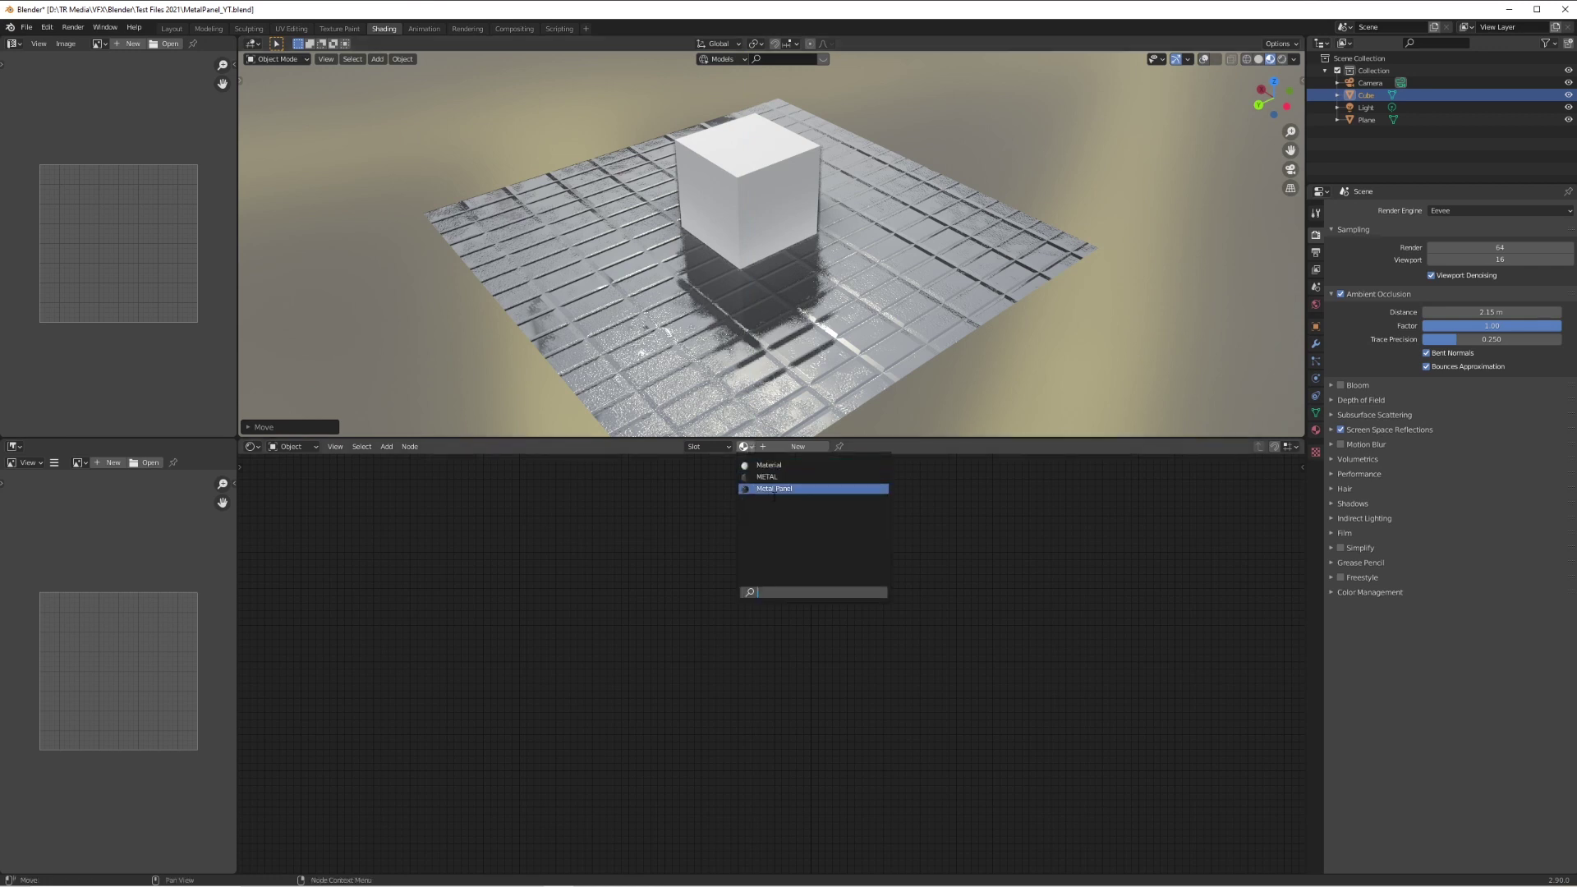
left_click(766, 476)
scroll(788, 224, "up", 8)
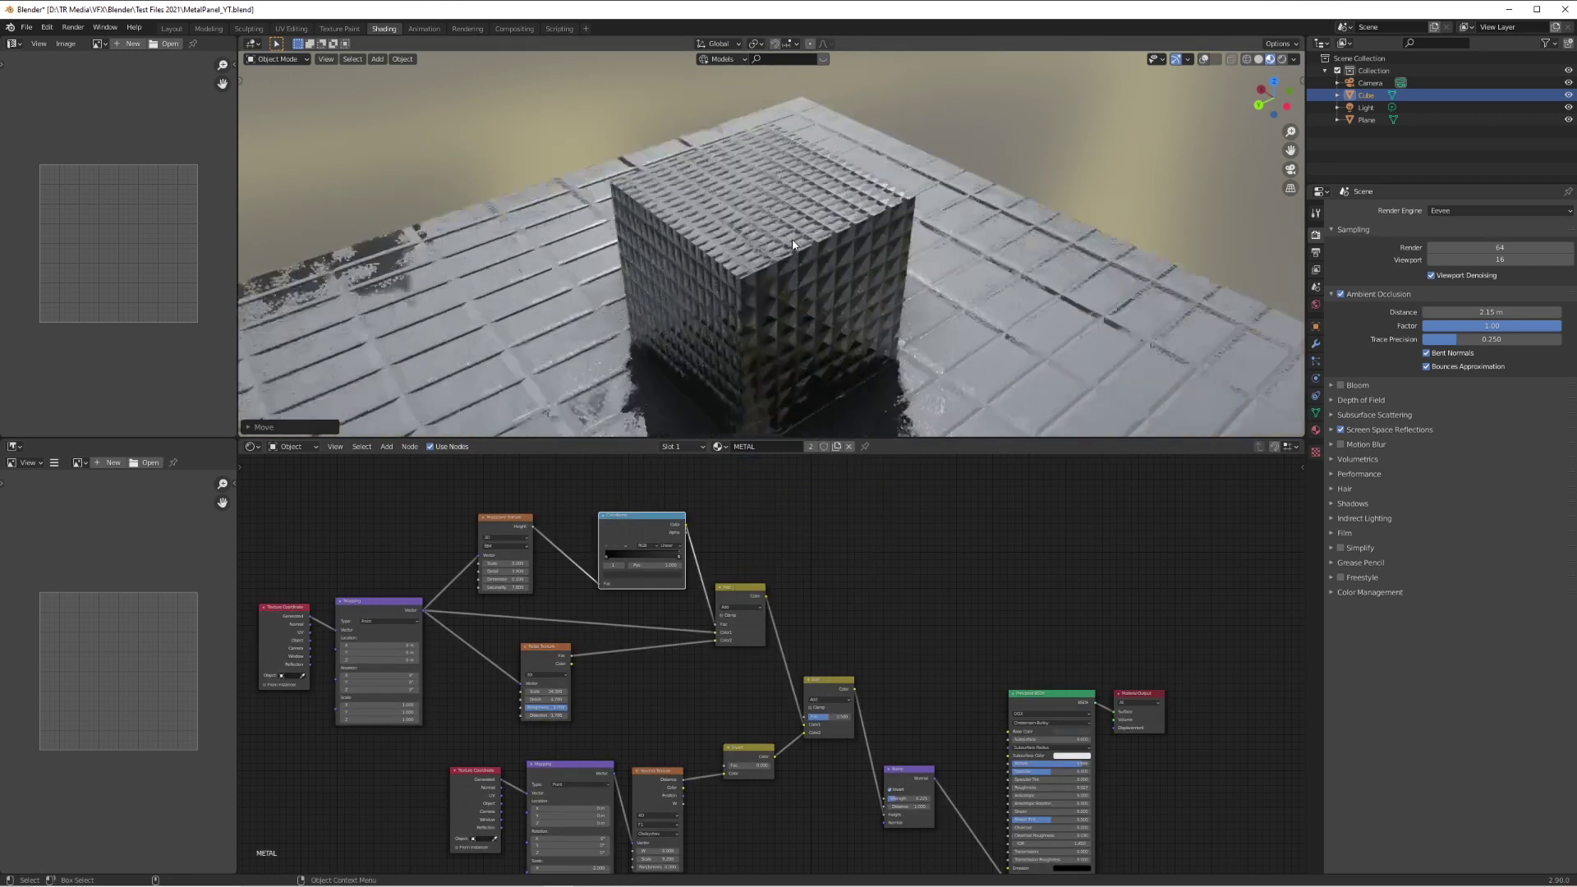
middle_click_drag(818, 218, 810, 232)
middle_click_drag(887, 101, 1125, 155)
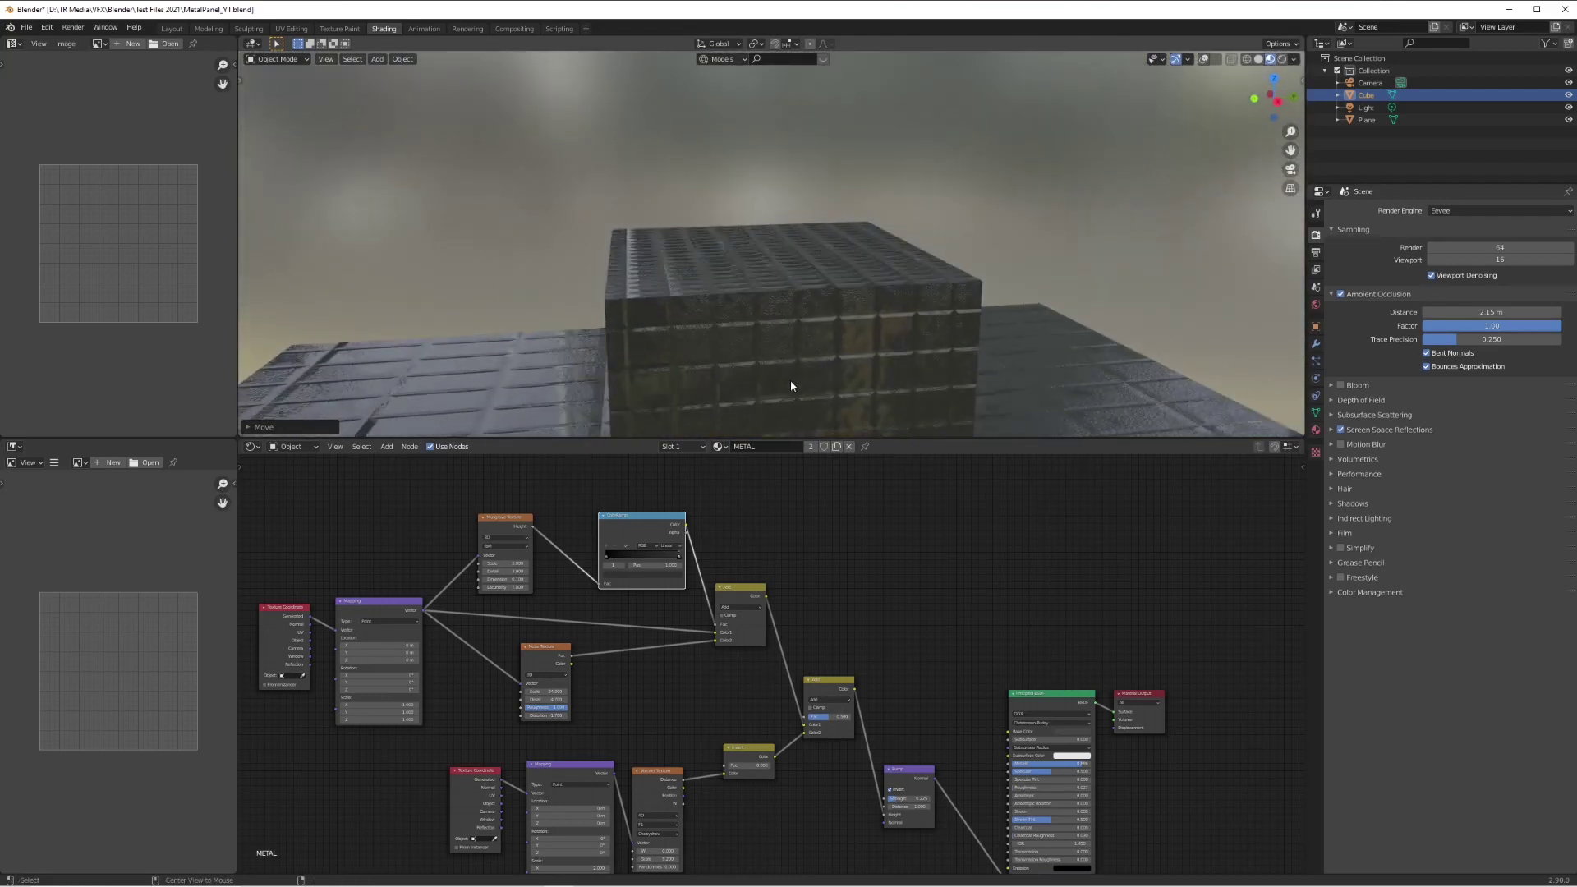